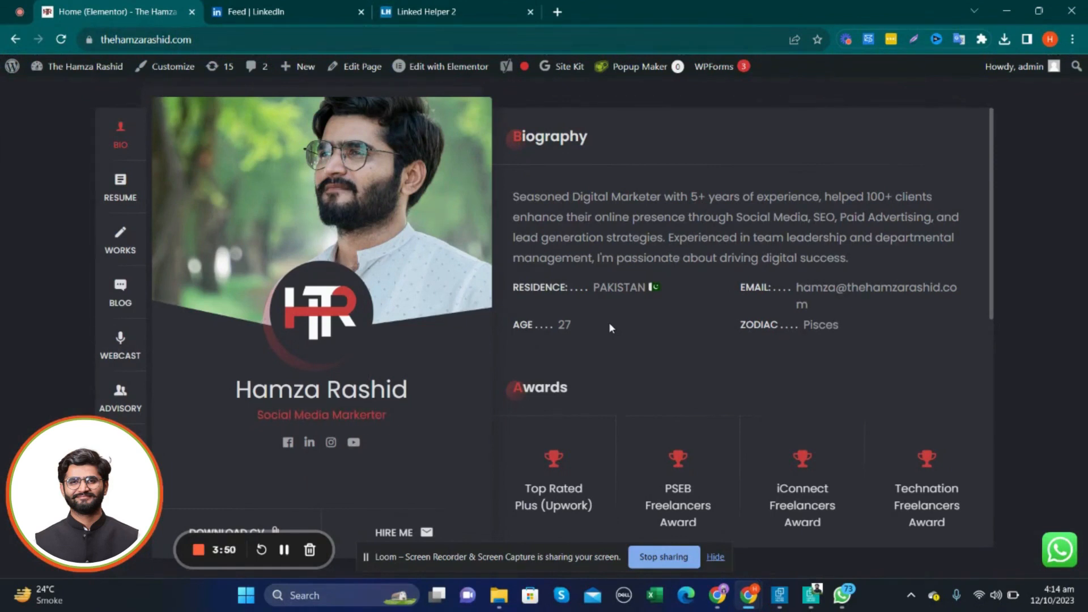
Switch to the LinkedIn feed, close the open chat conversation and look over the feed.
left_click(261, 4)
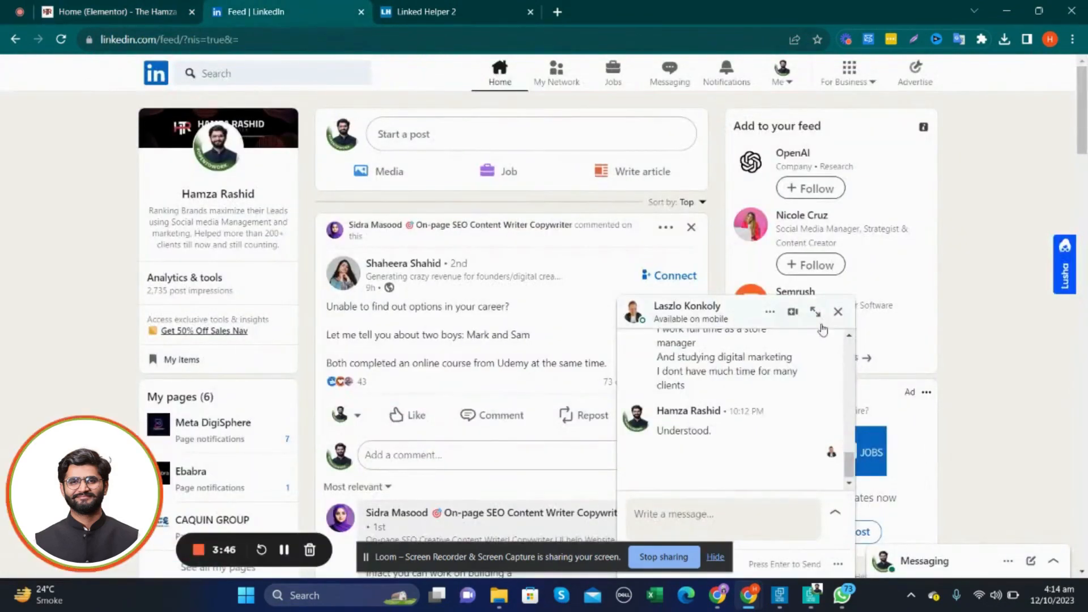
left_click(838, 313)
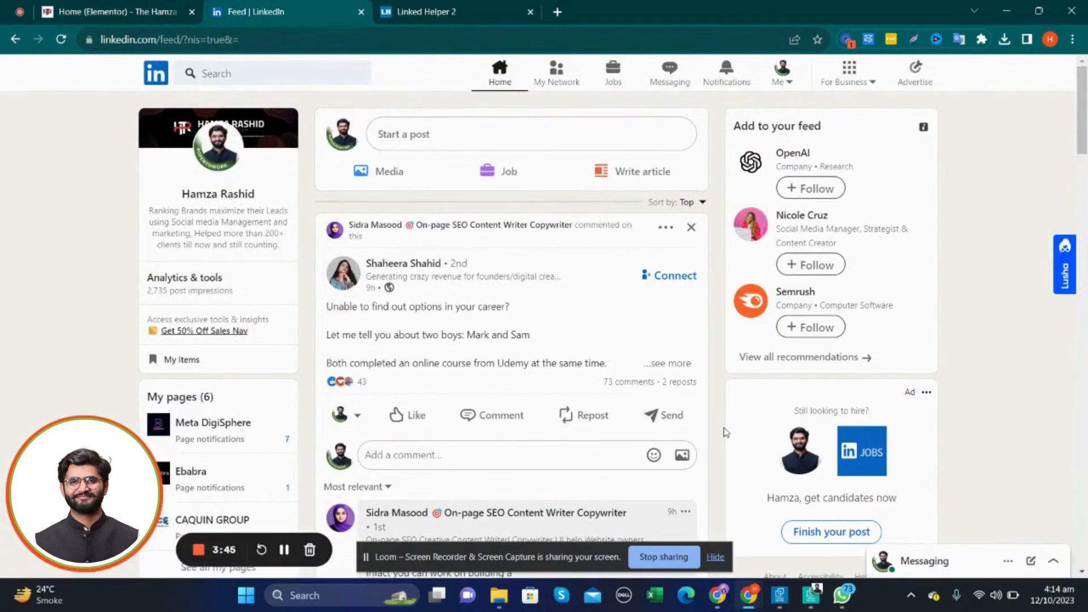
scroll(726, 434, "down", 6)
scroll(725, 434, "up", 6)
left_click(875, 89)
left_click(876, 89)
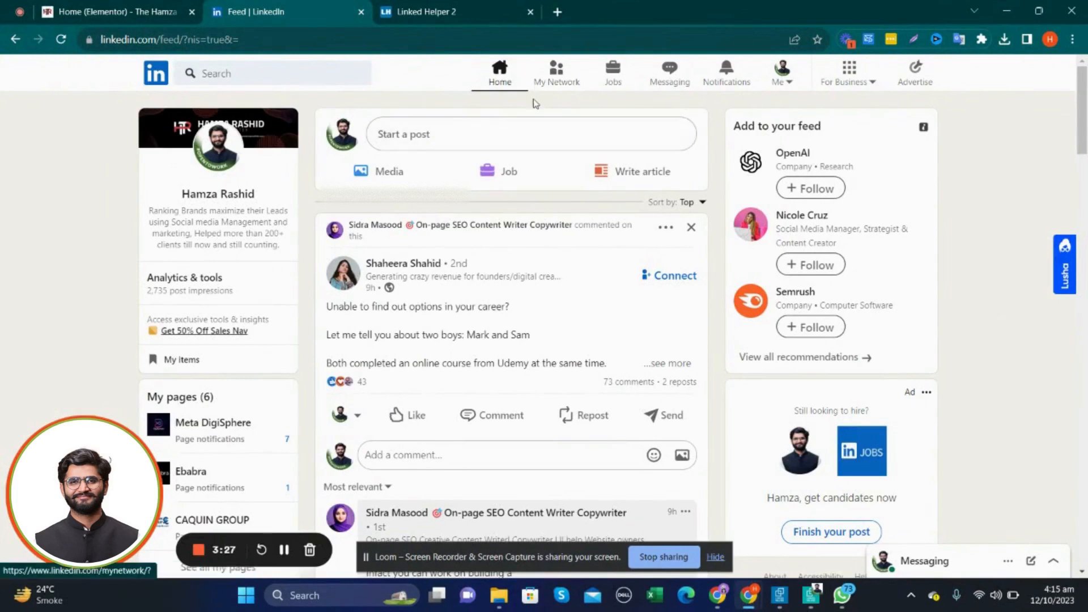
Open the Linked Helper 2 member site and review the connected LinkedIn account's instance state and license.
left_click(484, 5)
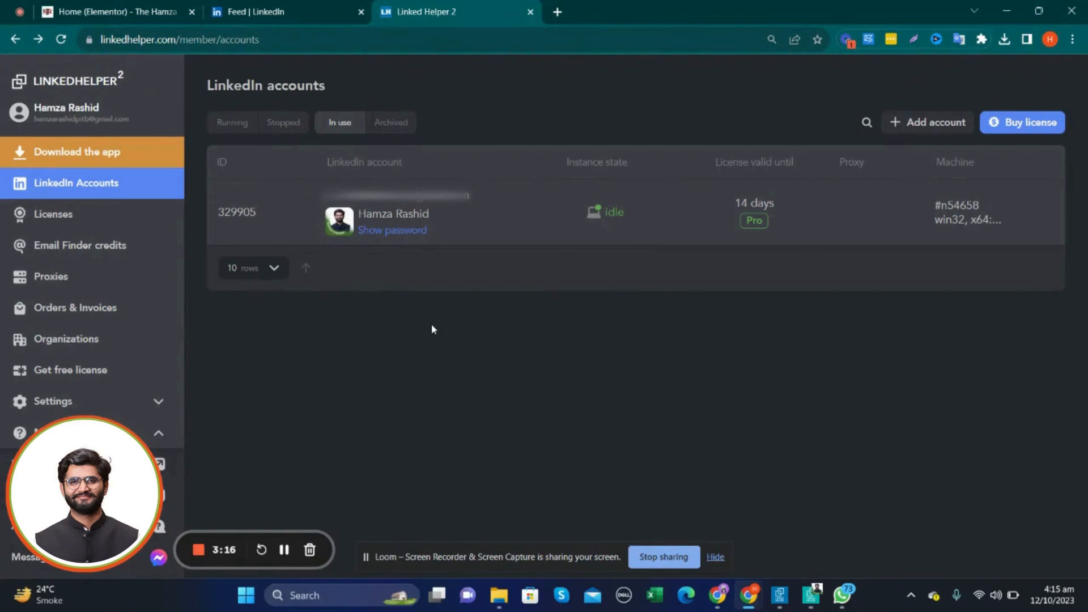
mouse_move(722, 227)
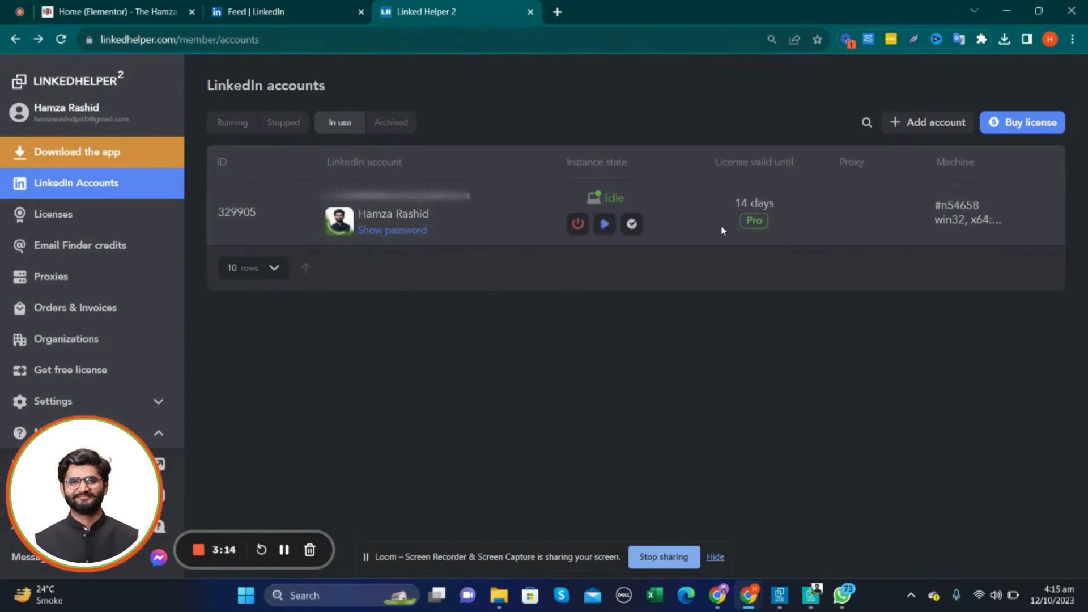
scroll(722, 227, "up", 5)
scroll(721, 226, "down", 5)
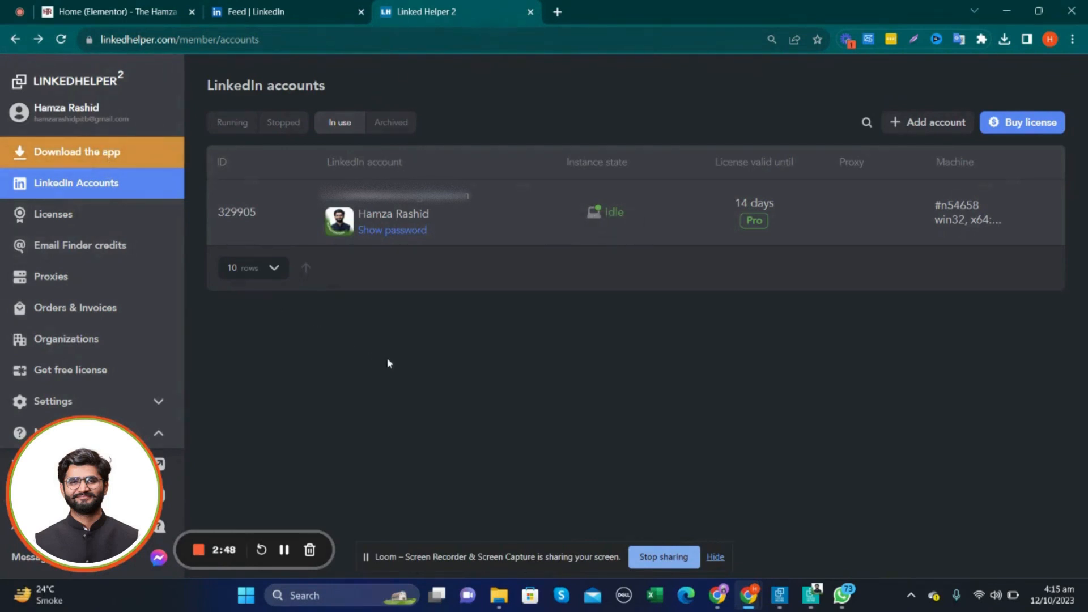
Switch to the Linked Helper 2 desktop instance and search LinkedIn for "healthcare", restricting the results to people.
left_click(812, 595)
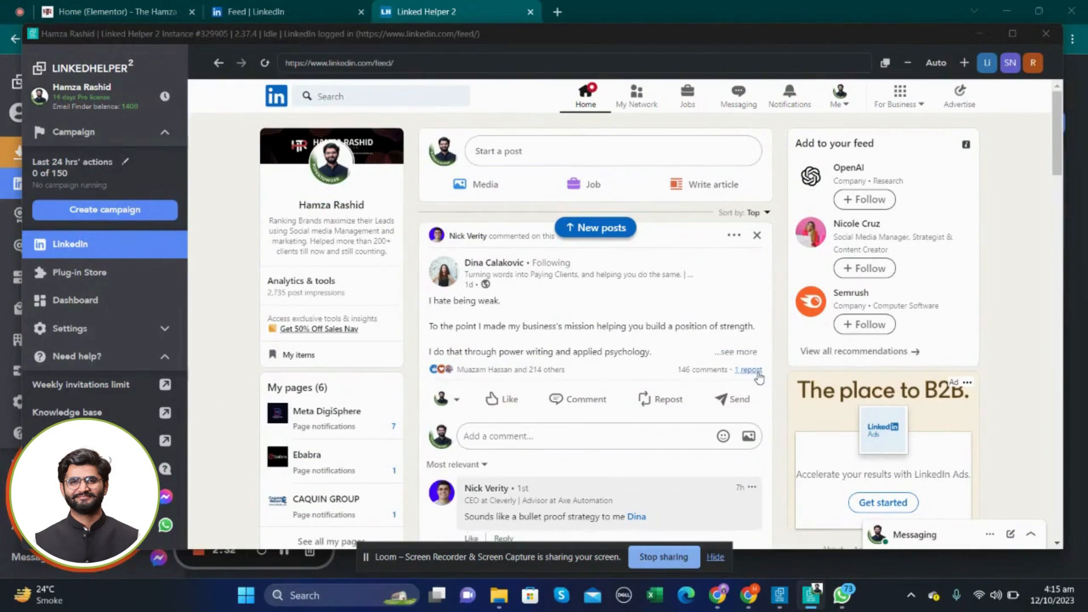
left_click(401, 98)
type("h")
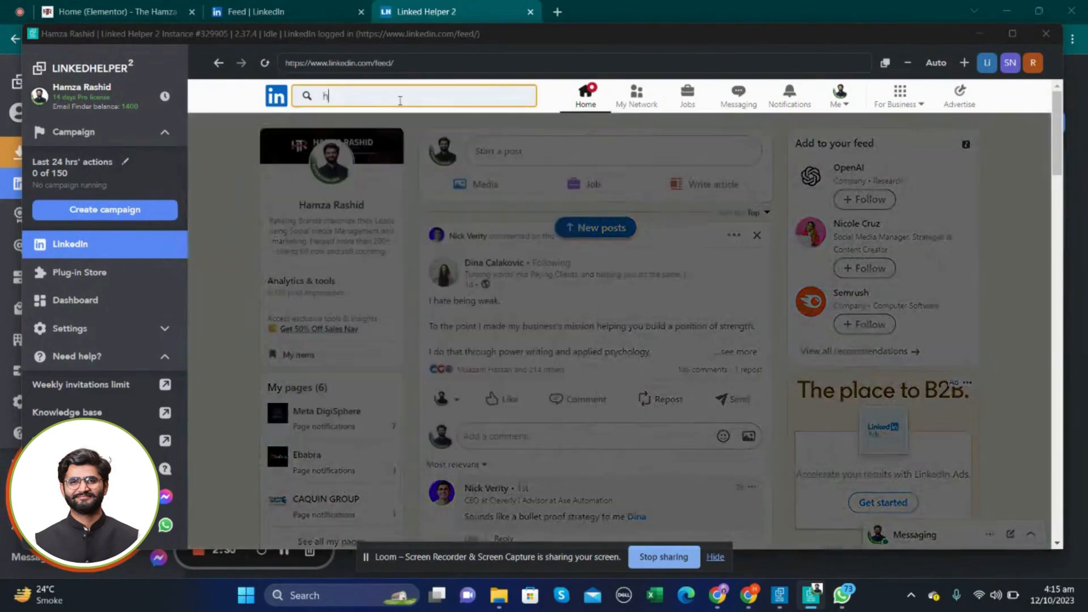
type("ealthcare")
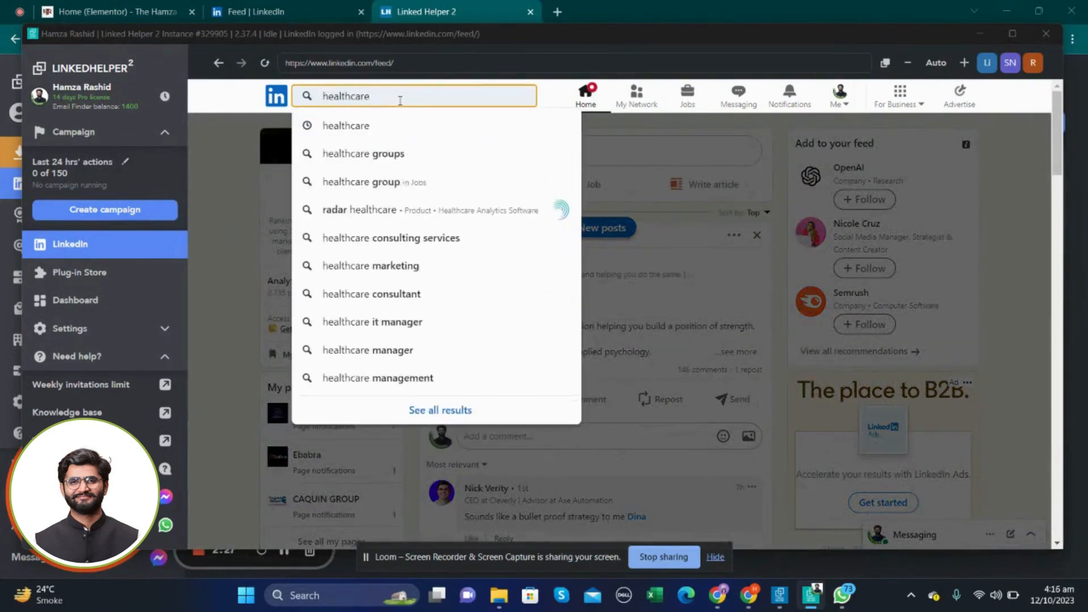
key("Return")
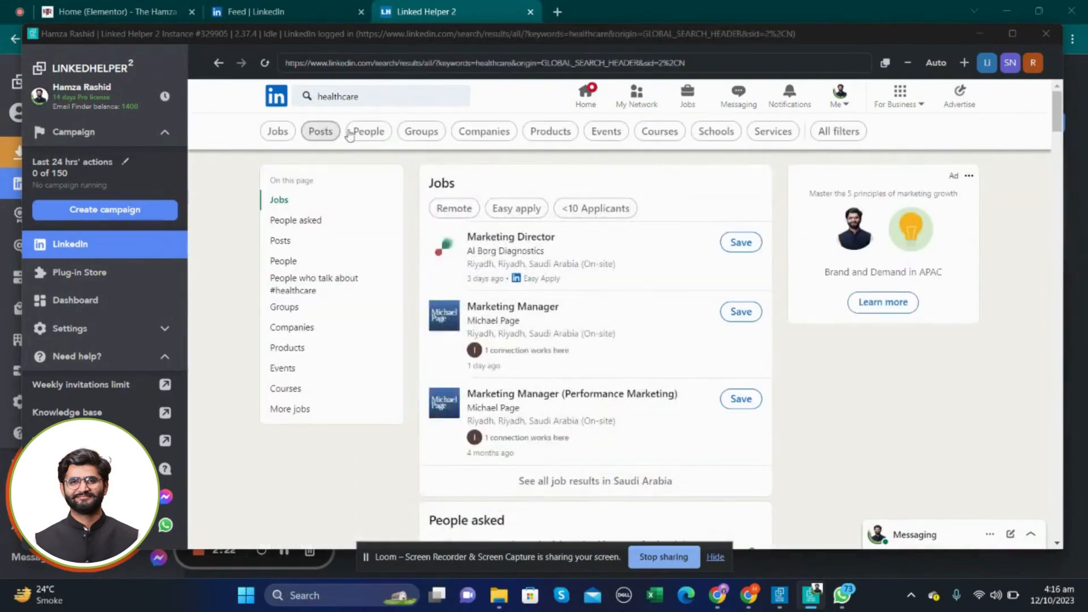
left_click(368, 132)
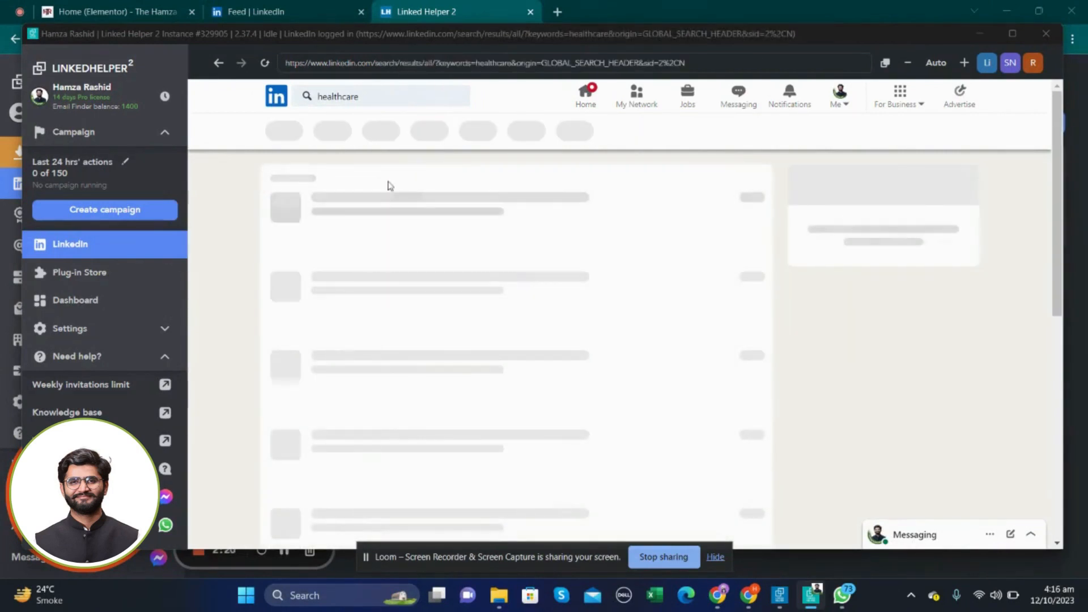
Examine the search-limit notice and Premium Business upgrade offer below the people results.
scroll(449, 418, "down", 1)
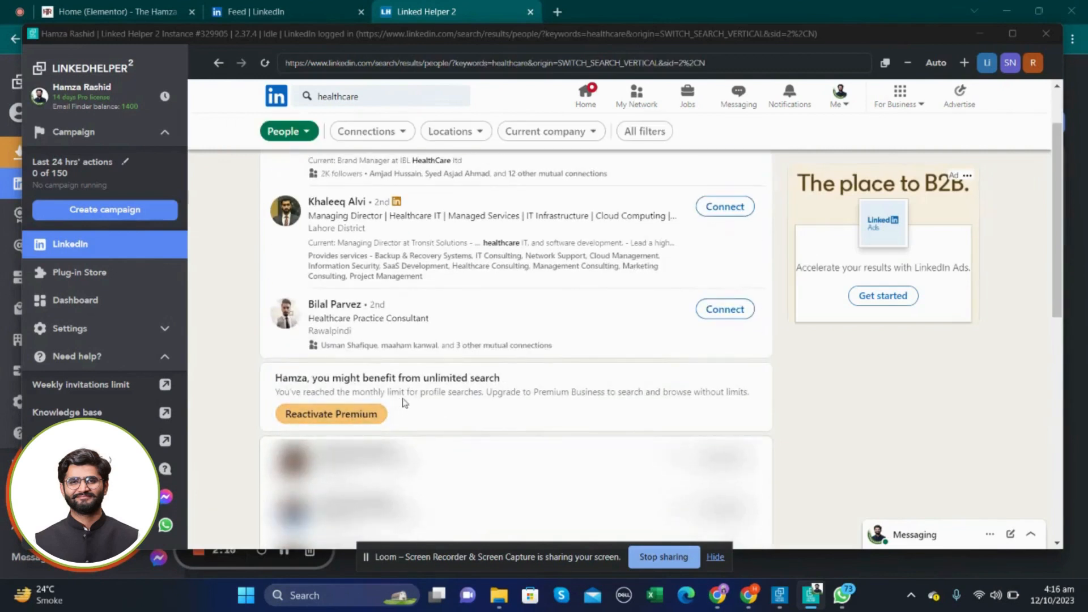
triple_click(451, 377)
double_click(537, 392)
double_click(538, 392)
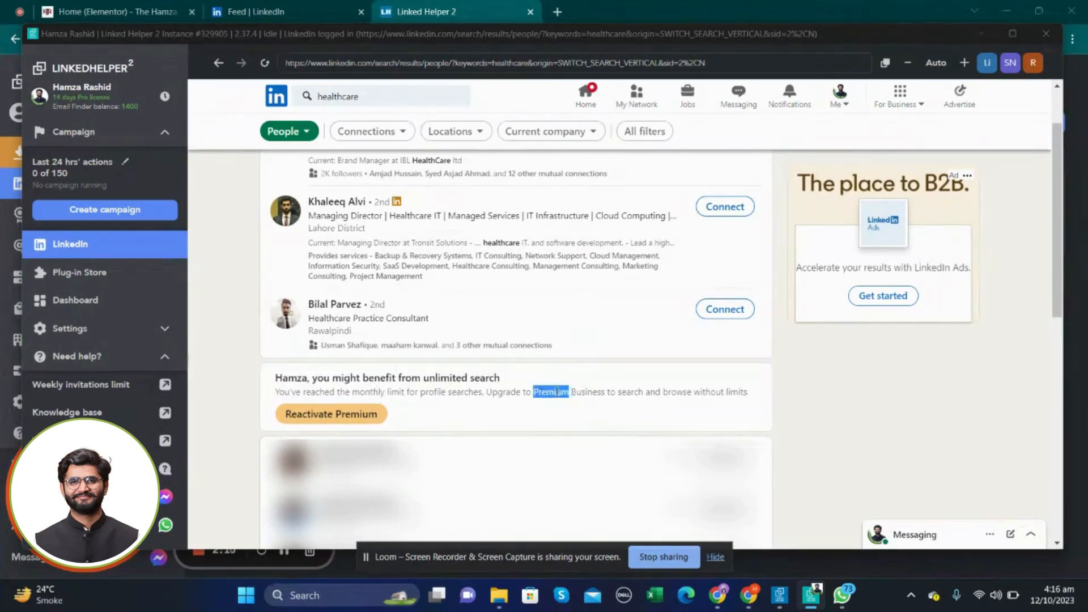
triple_click(557, 391)
left_click(566, 413)
scroll(566, 377, "up", 2)
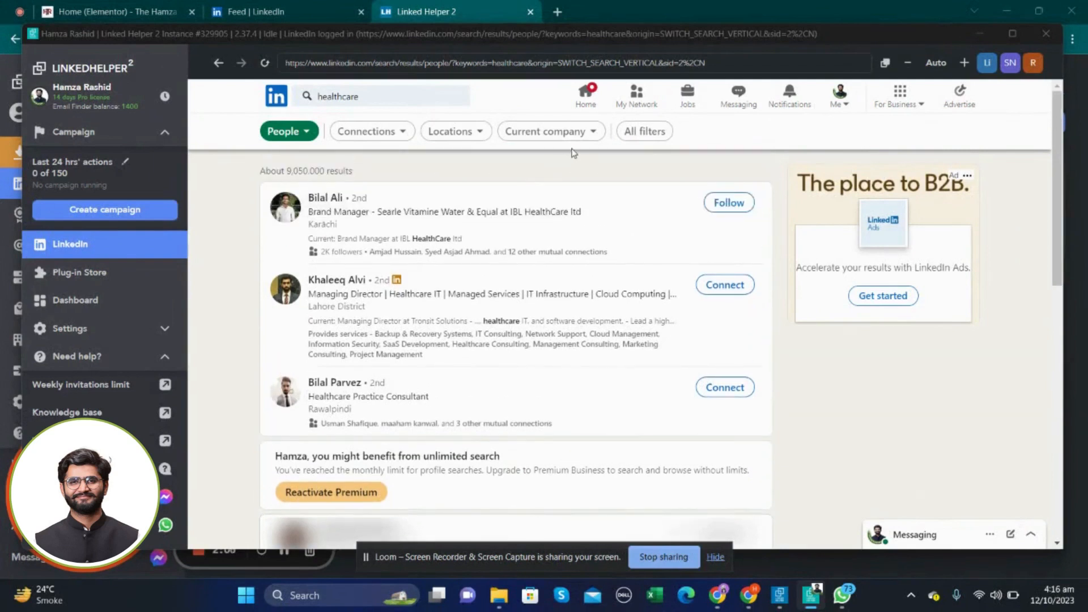
Filter the people results by the location Riyadh, Saudi Arabia.
left_click(474, 135)
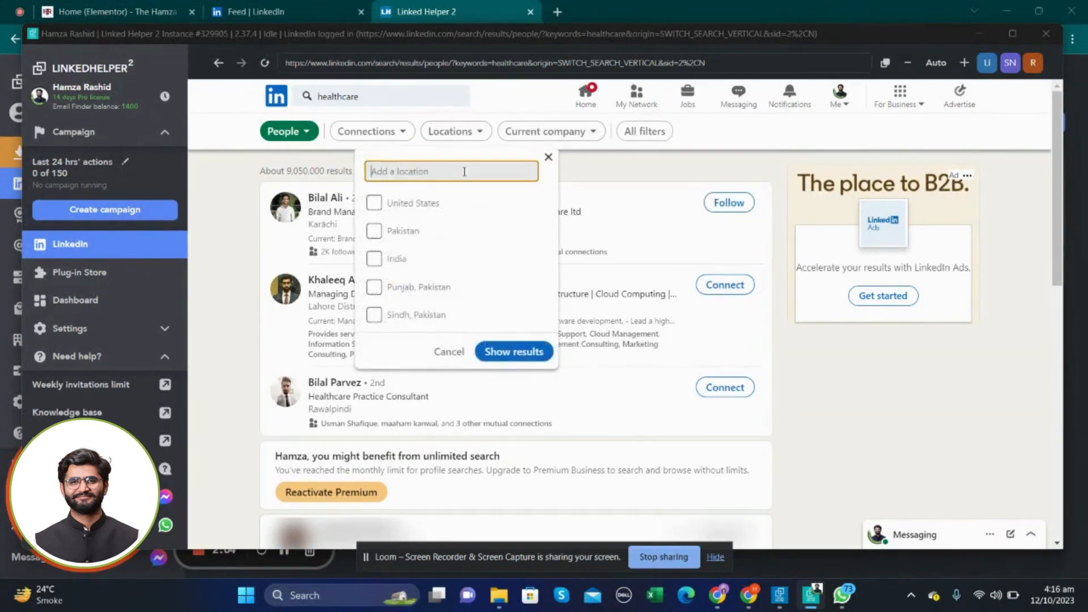
type("riyadh")
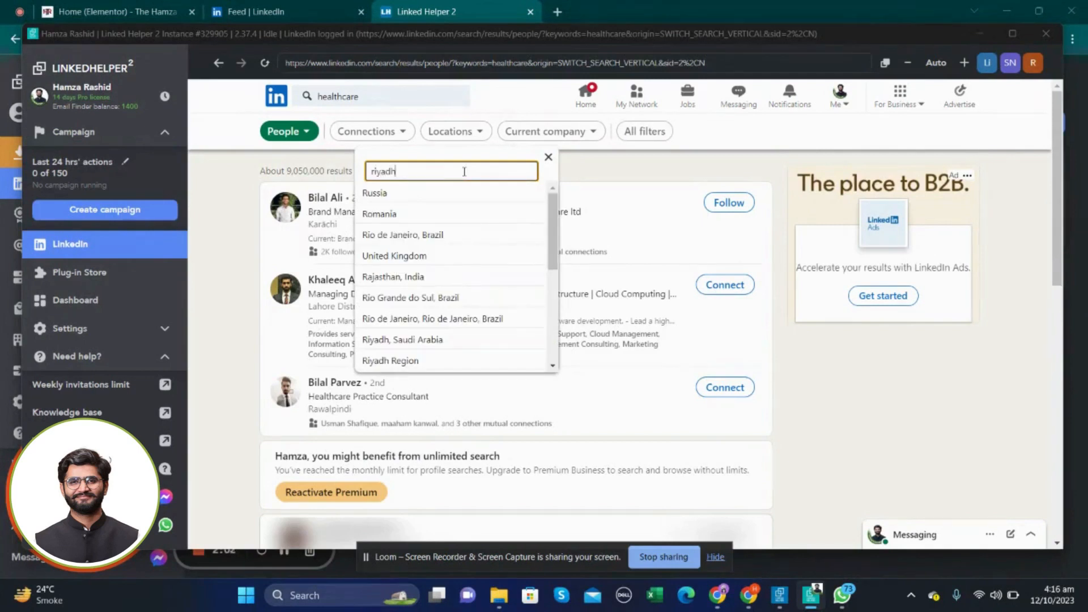
left_click(417, 193)
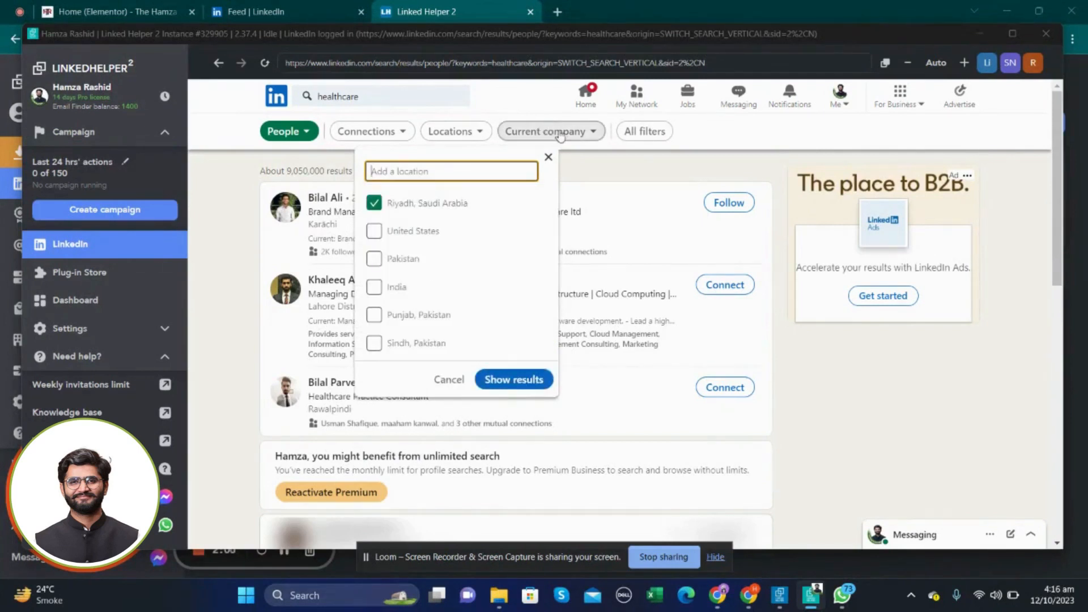
left_click(626, 131)
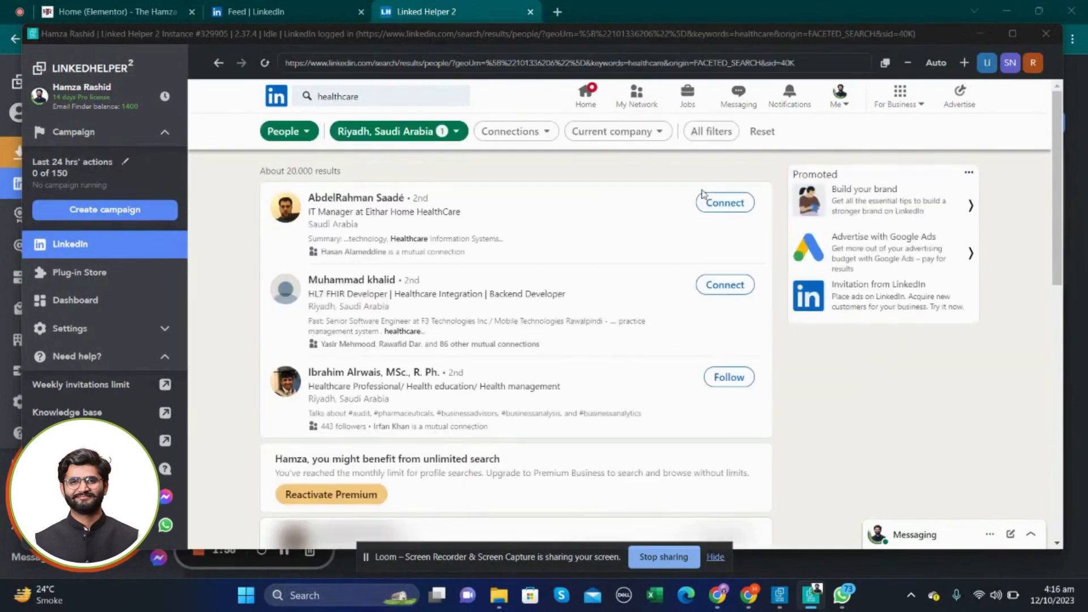
Narrow the people results to the title keyword "ceo" and the Hospitals and Health Care industry, and check the result count.
left_click(708, 132)
scroll(826, 376, "down", 10)
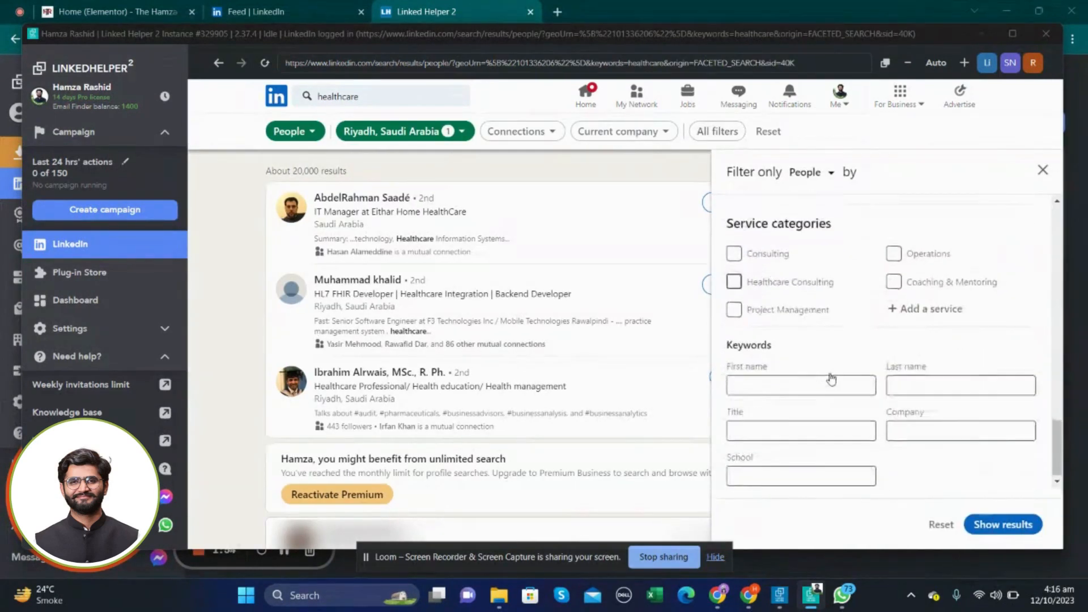
left_click(783, 429)
type("ceo")
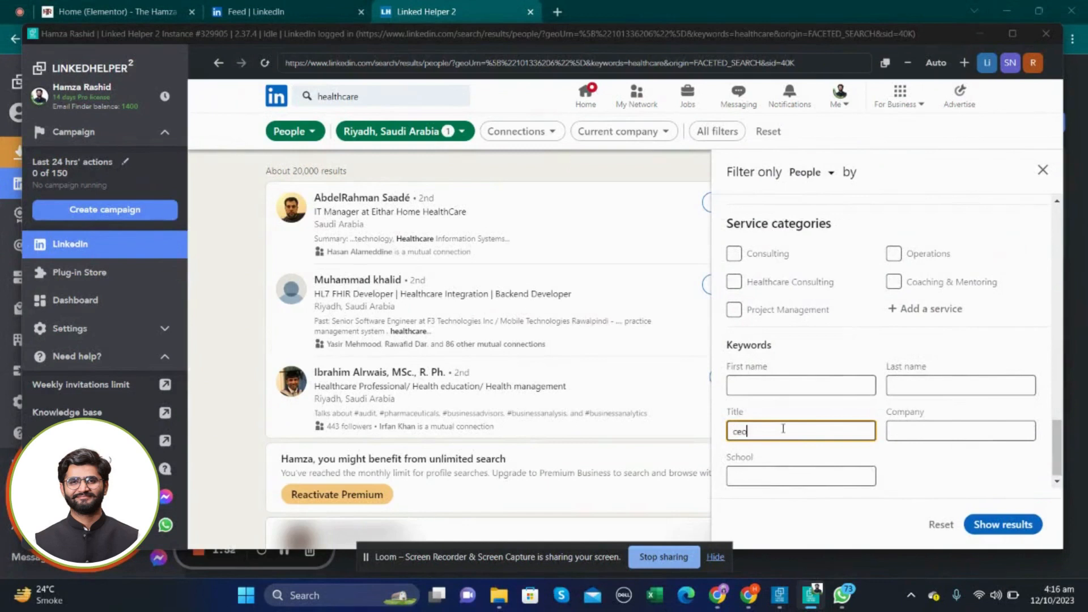
scroll(783, 429, "up", 4)
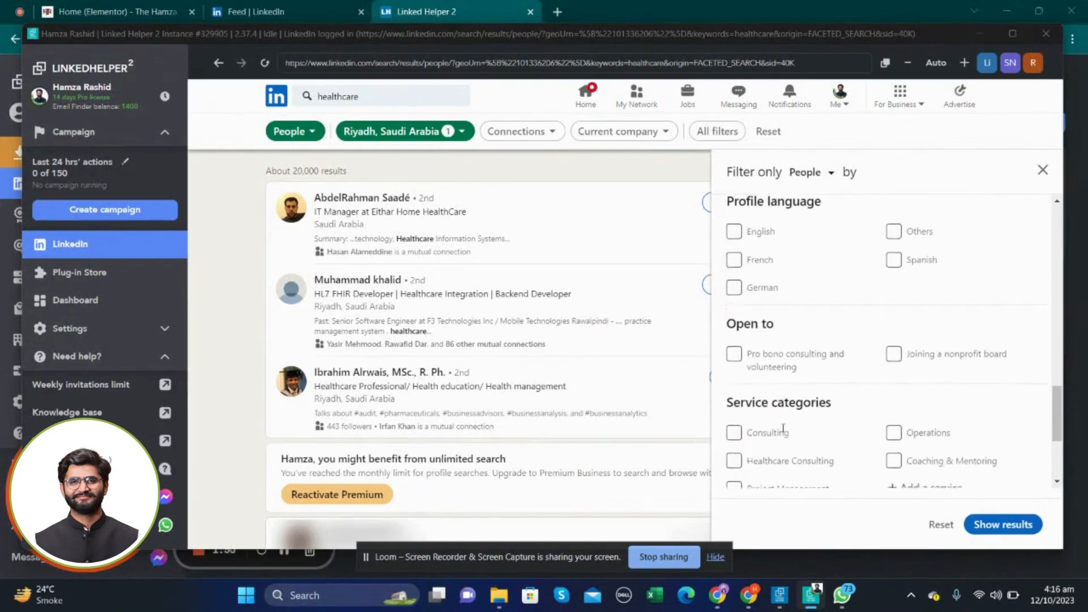
scroll(784, 429, "up", 4)
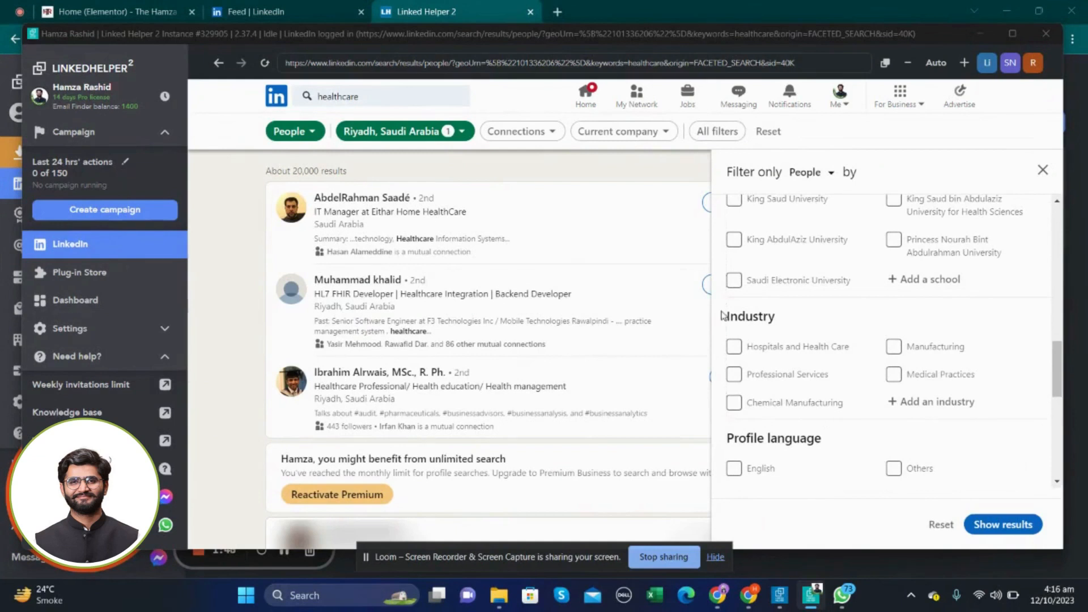
left_click(734, 346)
scroll(822, 412, "down", 5)
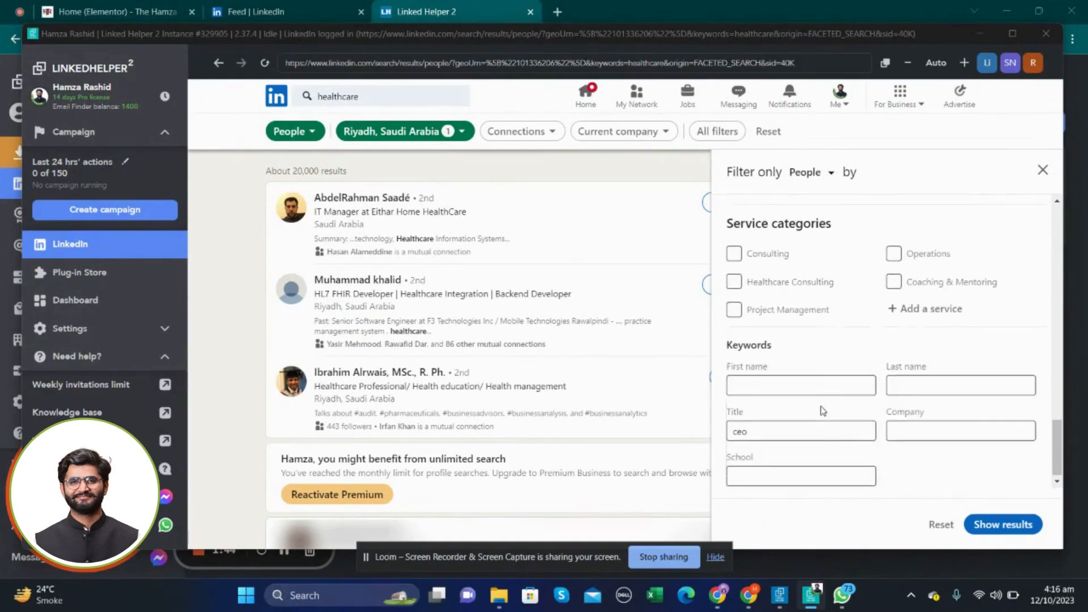
left_click(1003, 525)
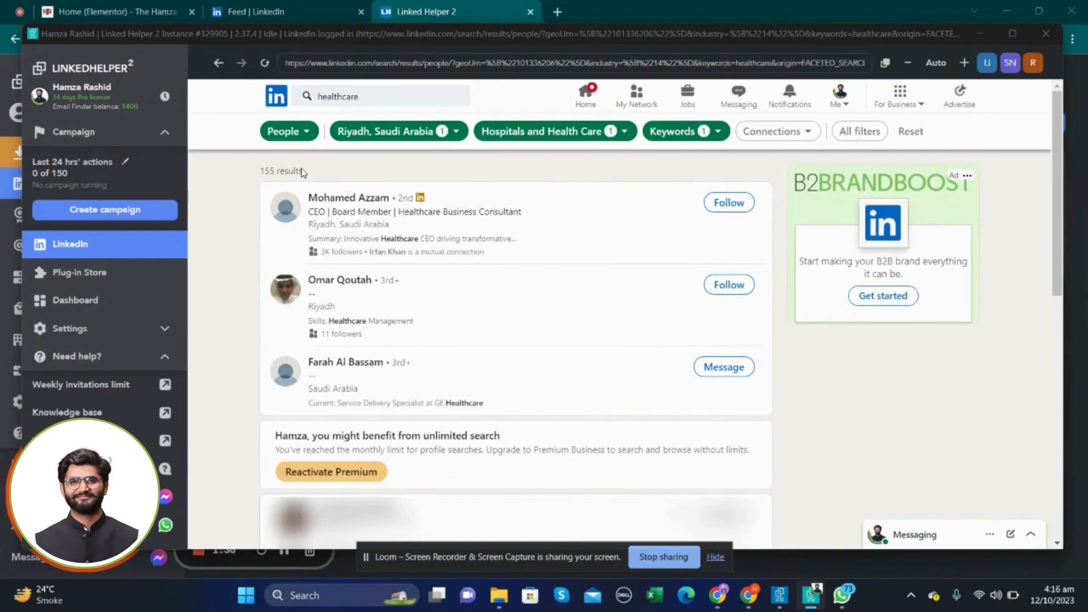
left_click_drag(310, 168, 254, 176)
left_click(252, 177)
Create a new campaign from the Invite and follow-up template, leaving the campaign name empty.
left_click(136, 213)
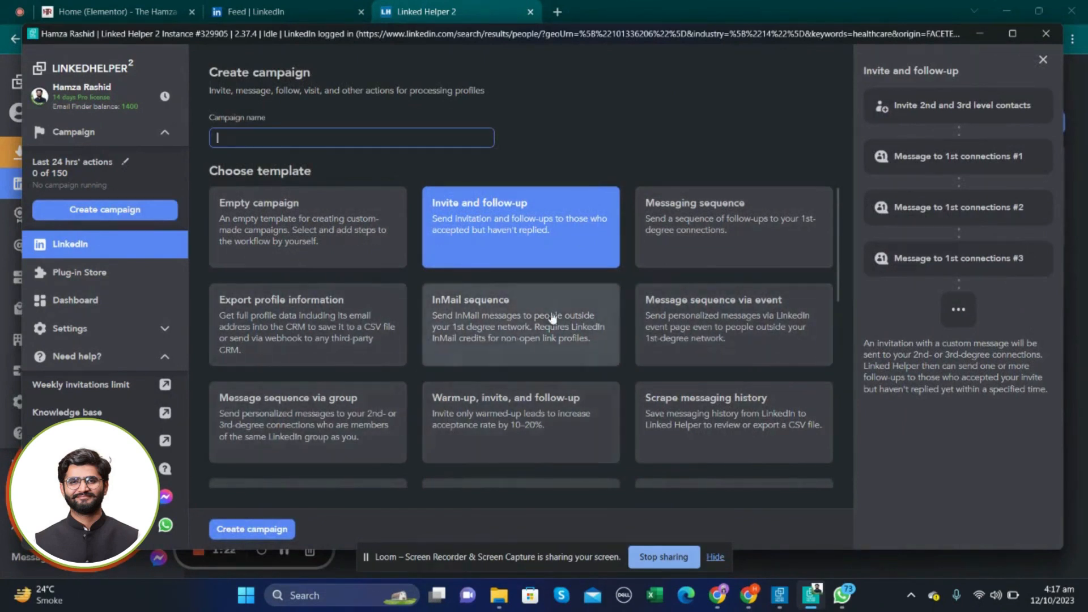
left_click(542, 210)
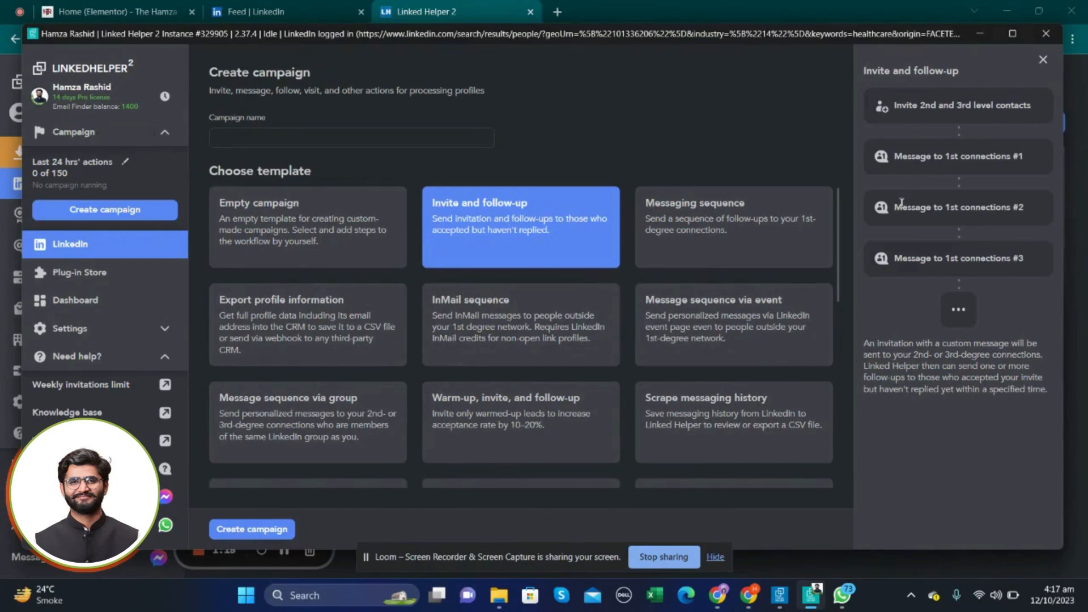
left_click(274, 529)
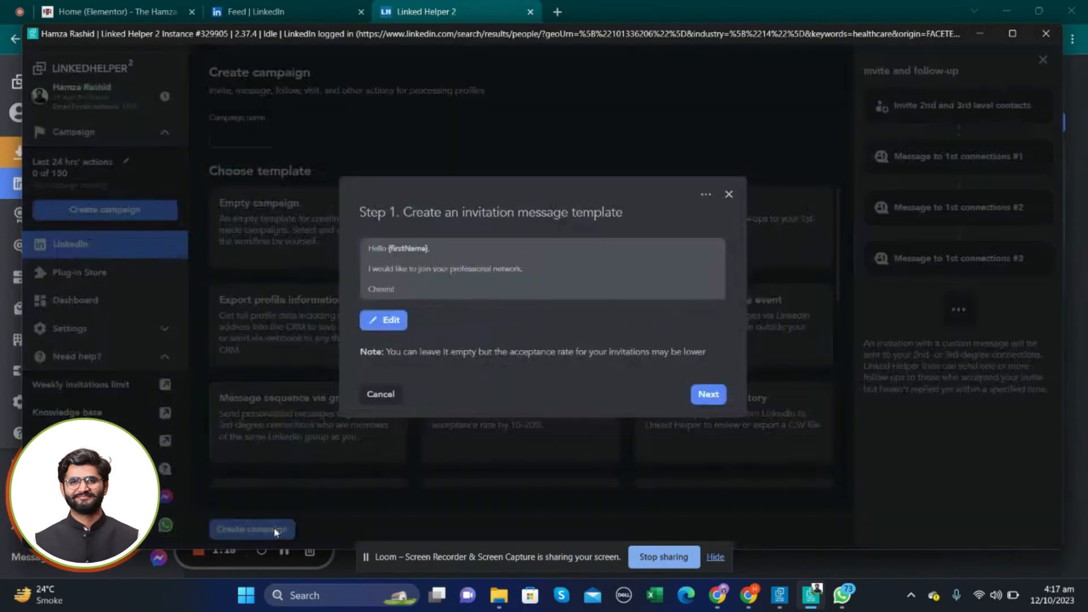
Replace the invitation's body sentence with "I am looking to connect with CEO;s in Riyadh working in Healthcare centres so I can help them in digital marketing".
left_click(437, 272)
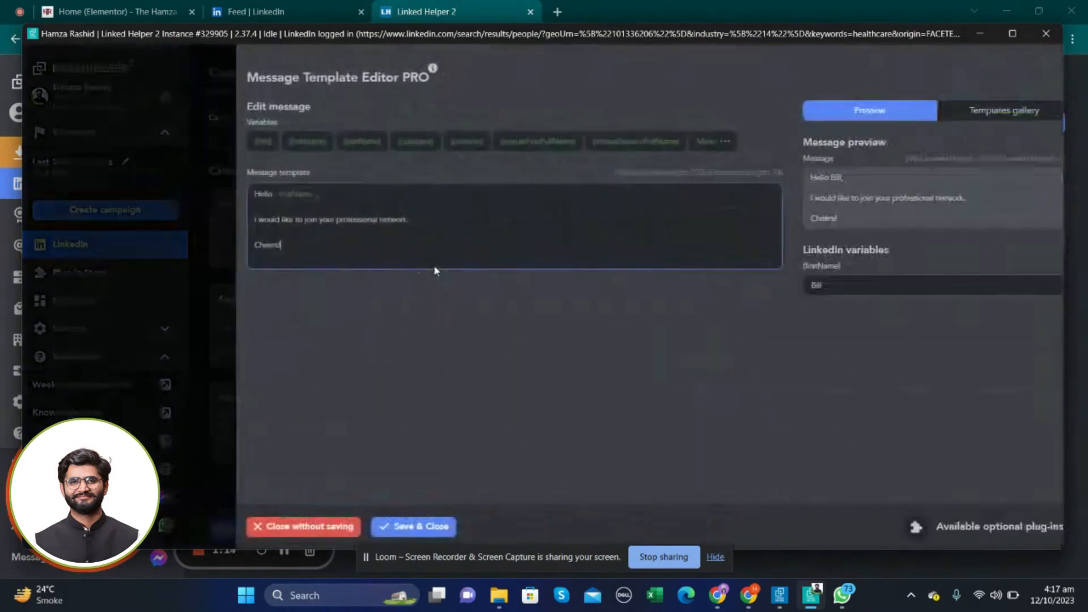
left_click_drag(392, 220, 242, 223)
key("BackSpace")
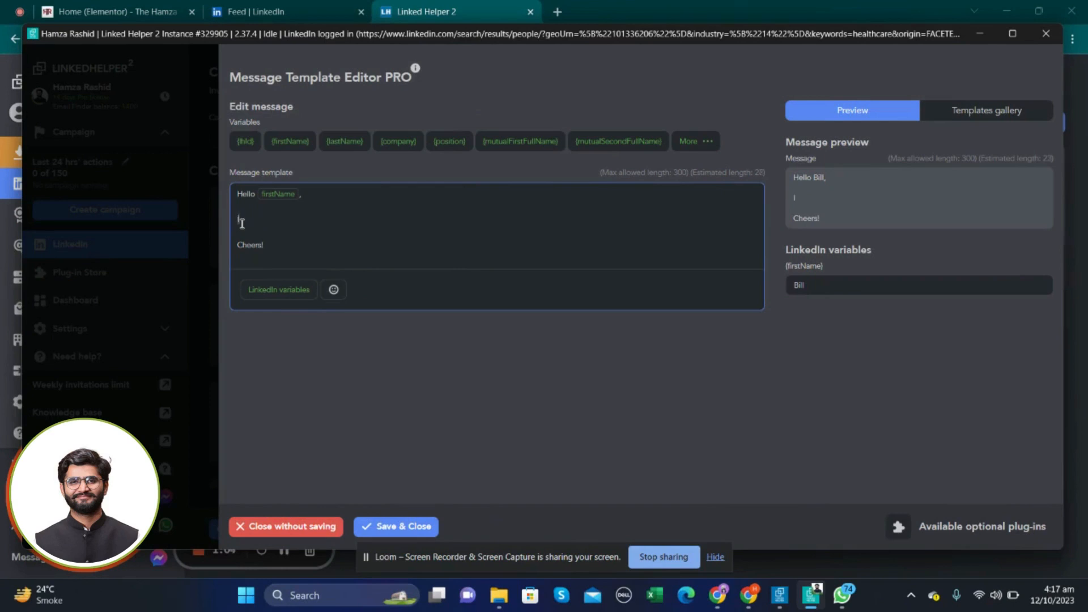
type("am looking to connect wit")
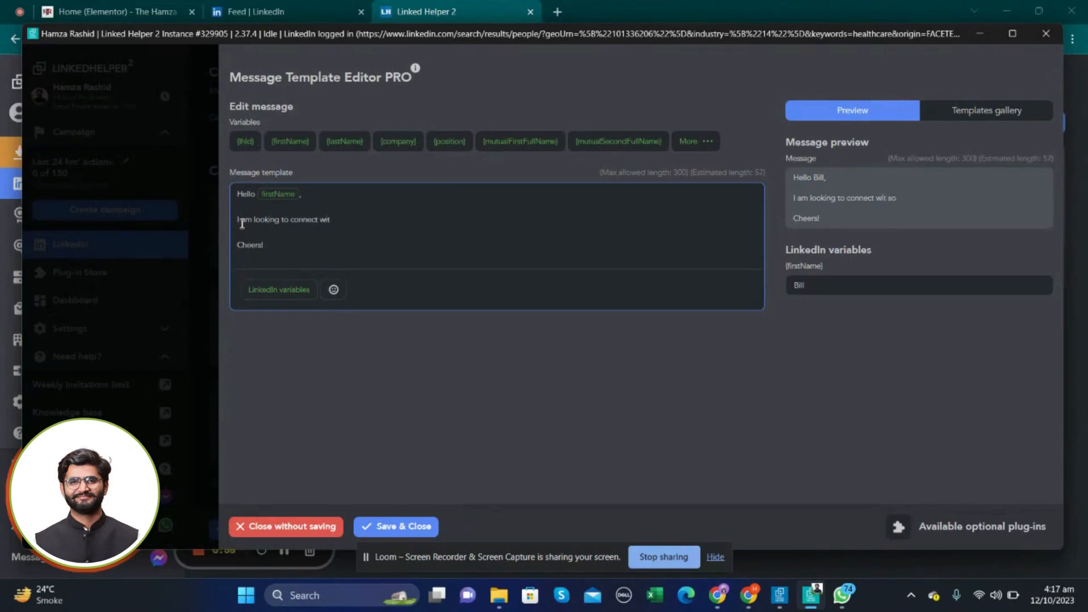
type("h CEO;s in Riyadh ")
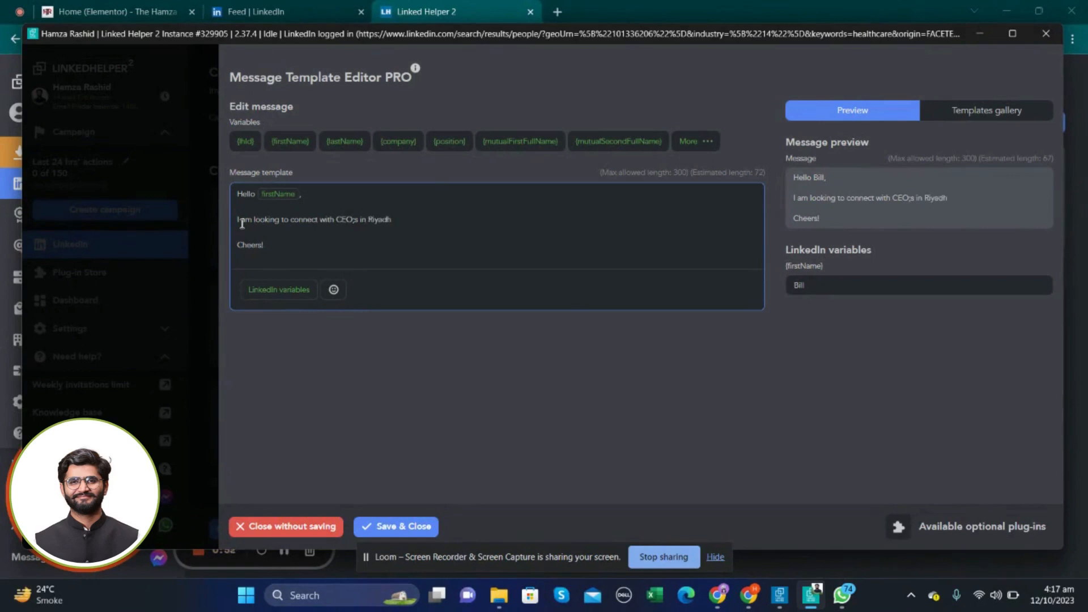
type("working")
key("BackSpace")
key("BackSpace")
key("BackSpace")
key("BackSpace")
key("BackSpace")
key("BackSpace")
key("BackSpace")
key("BackSpace")
type("orking in Healthcare centres")
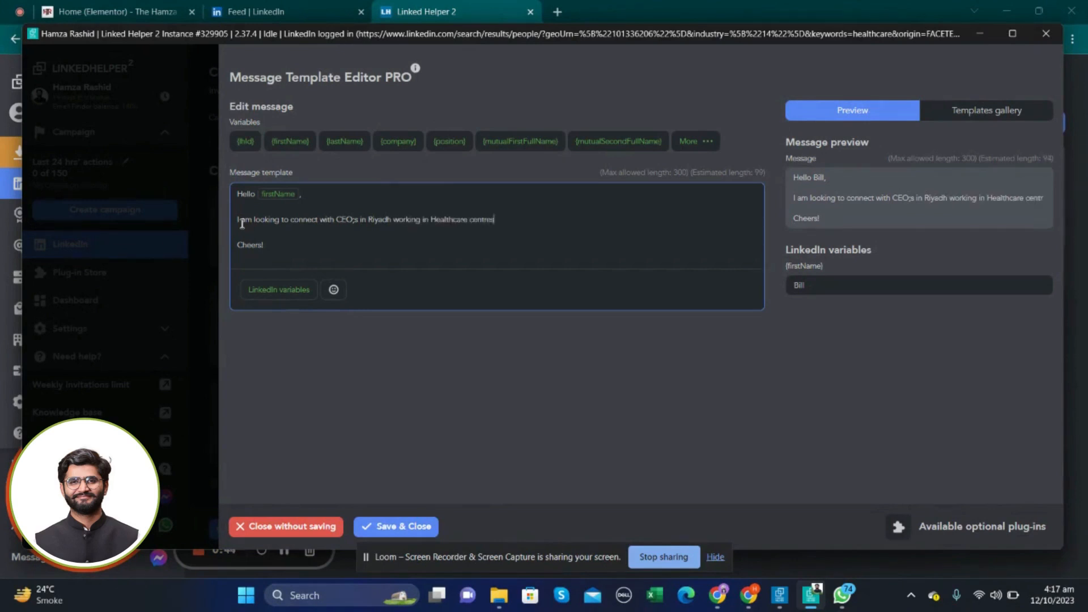
type(" so I can ")
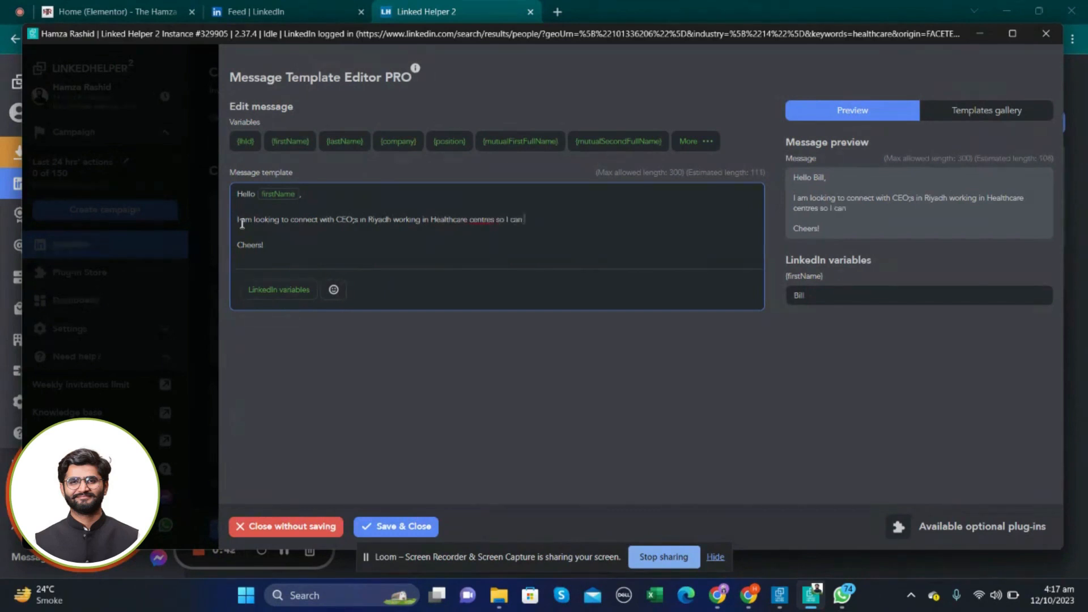
type("help them in digital marke")
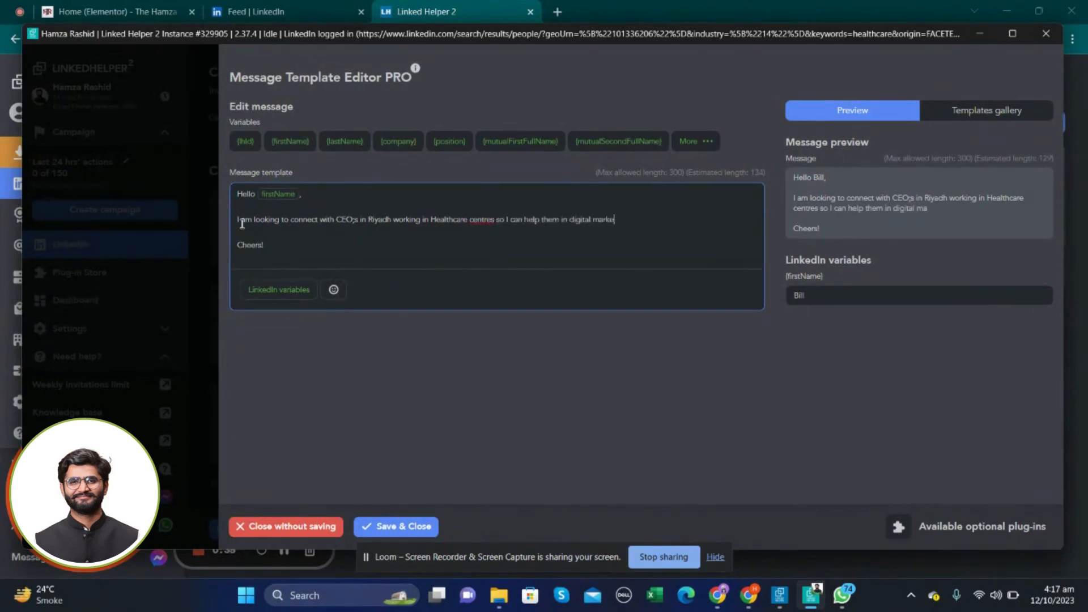
type("in")
type("ting")
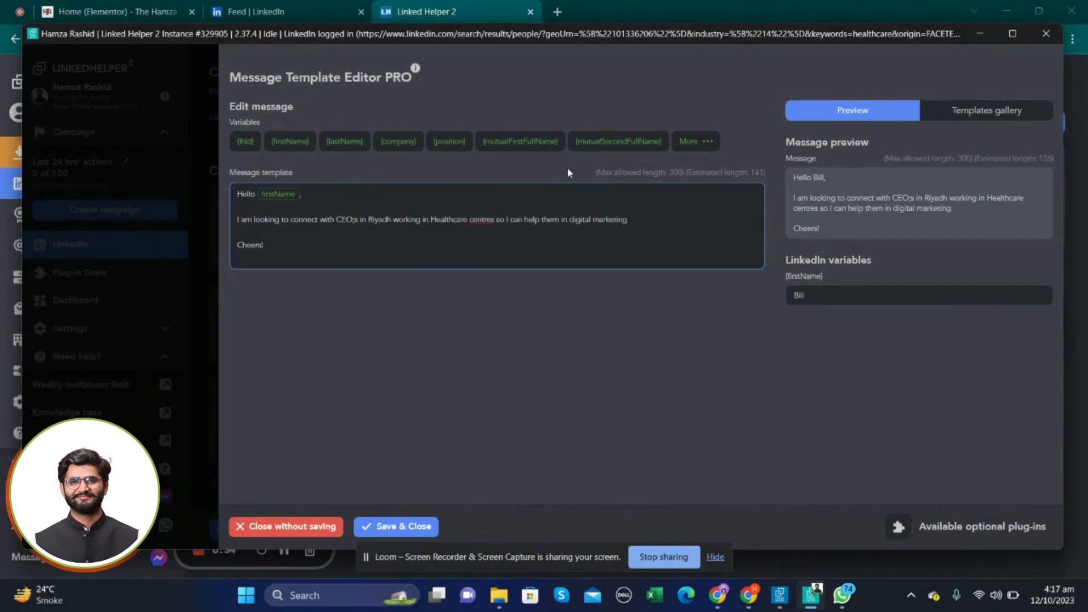
Save the edited invitation message template and proceed to the weekly invitation limit setting.
left_click(617, 403)
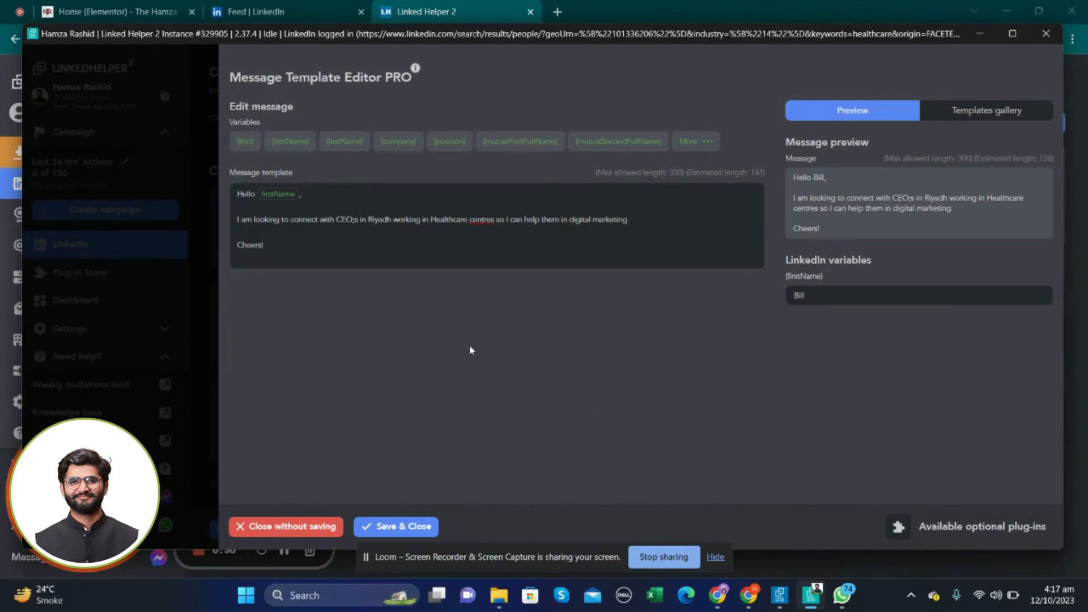
left_click(670, 221)
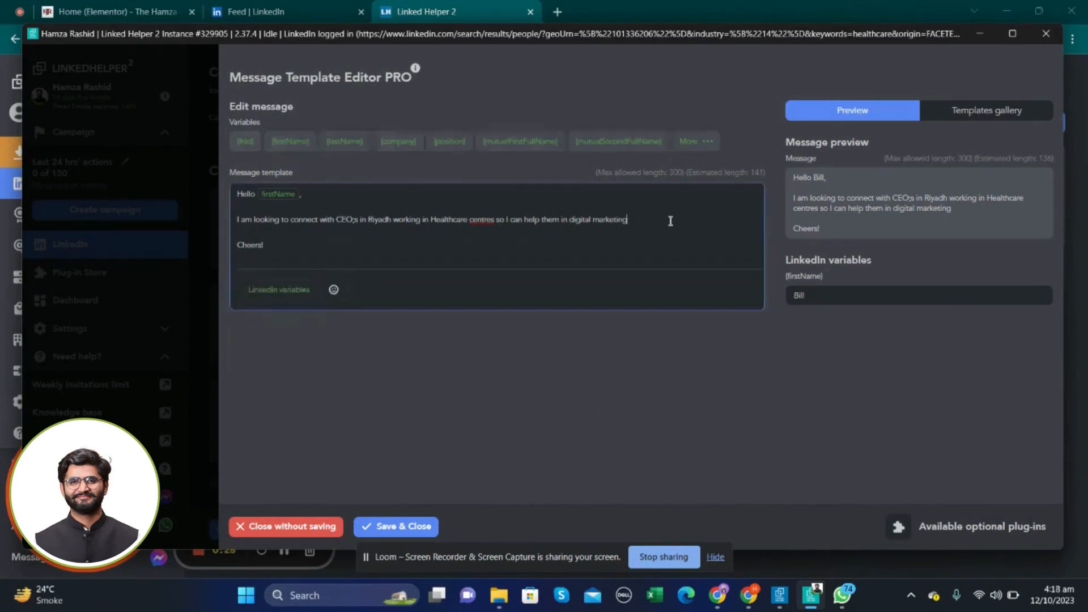
left_click(462, 168)
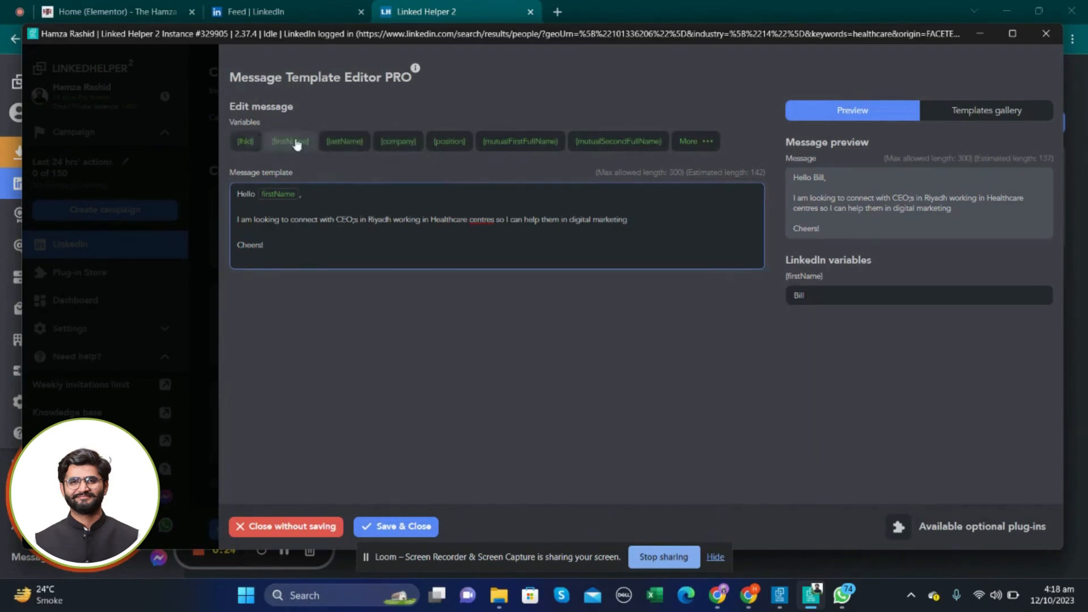
key("ctrl+plus")
key("ctrl+plus")
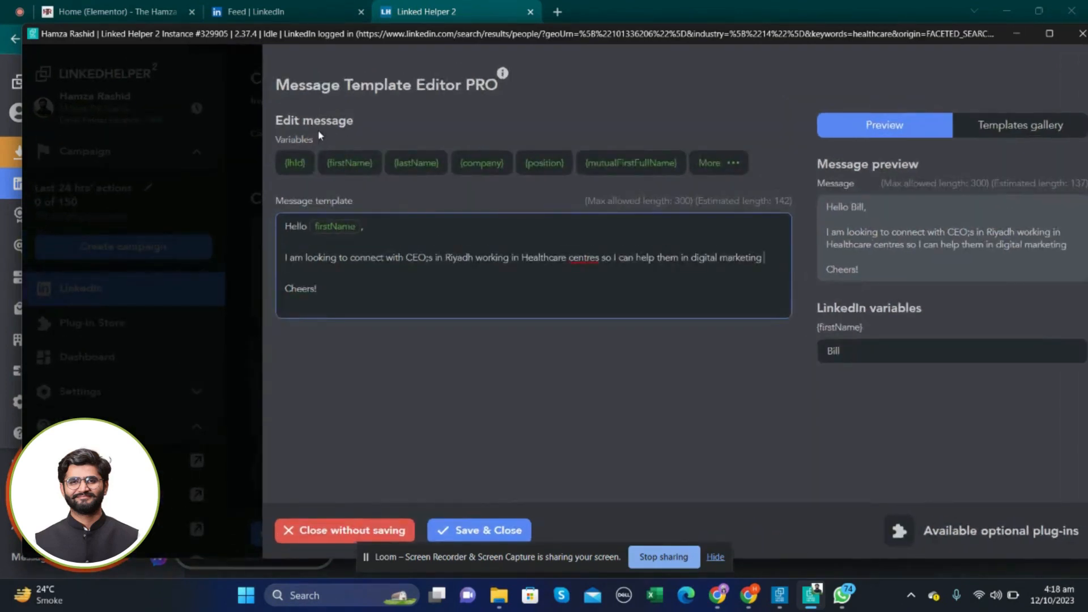
key("ctrl+minus")
key("ctrl+minus")
key("ctrl+minus")
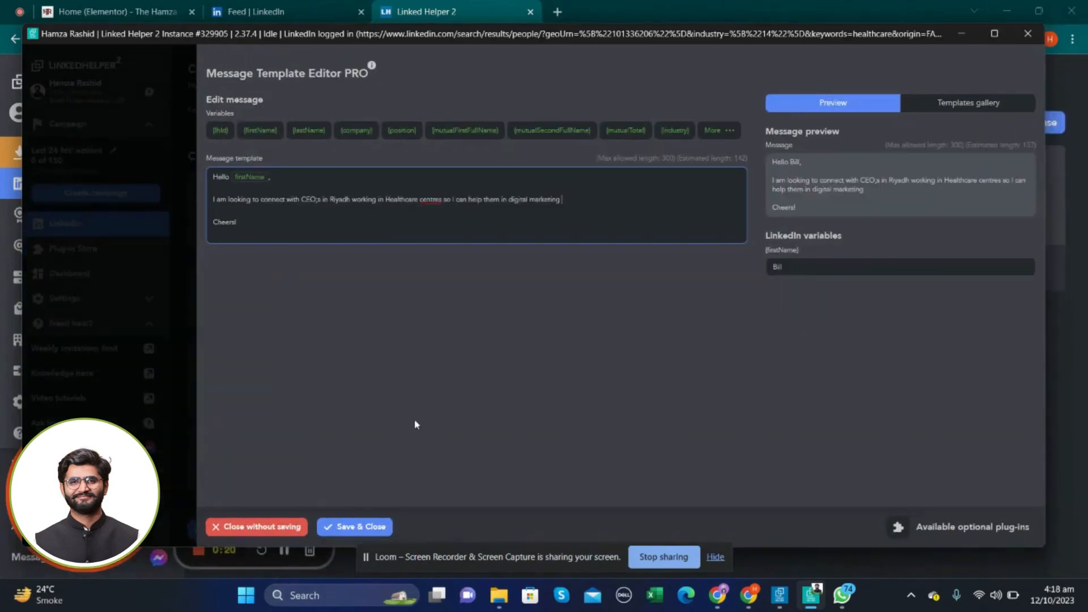
left_click(365, 526)
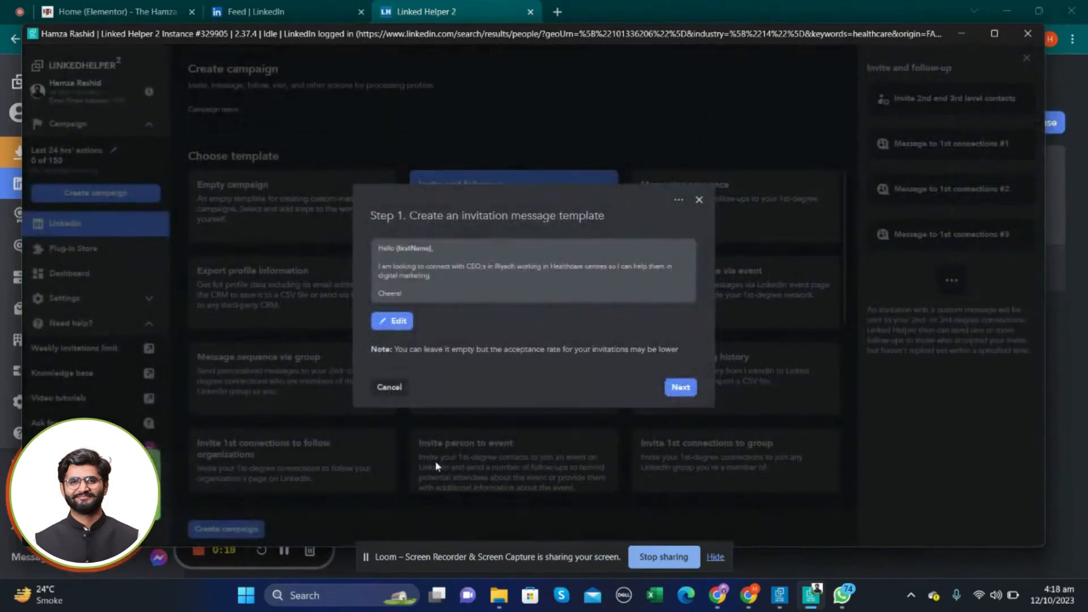
left_click(679, 389)
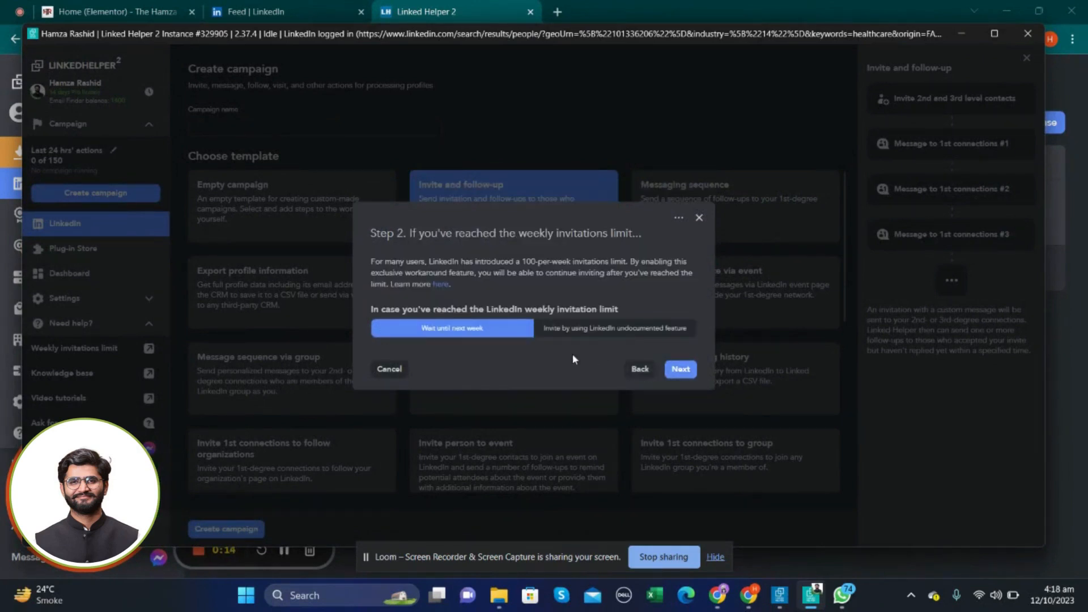
Keep "Wait until next week" for the weekly invitation limit and automatic cancellation of unaccepted invitations sent 30 days ago or earlier.
key("ctrl+plus")
key("ctrl+plus")
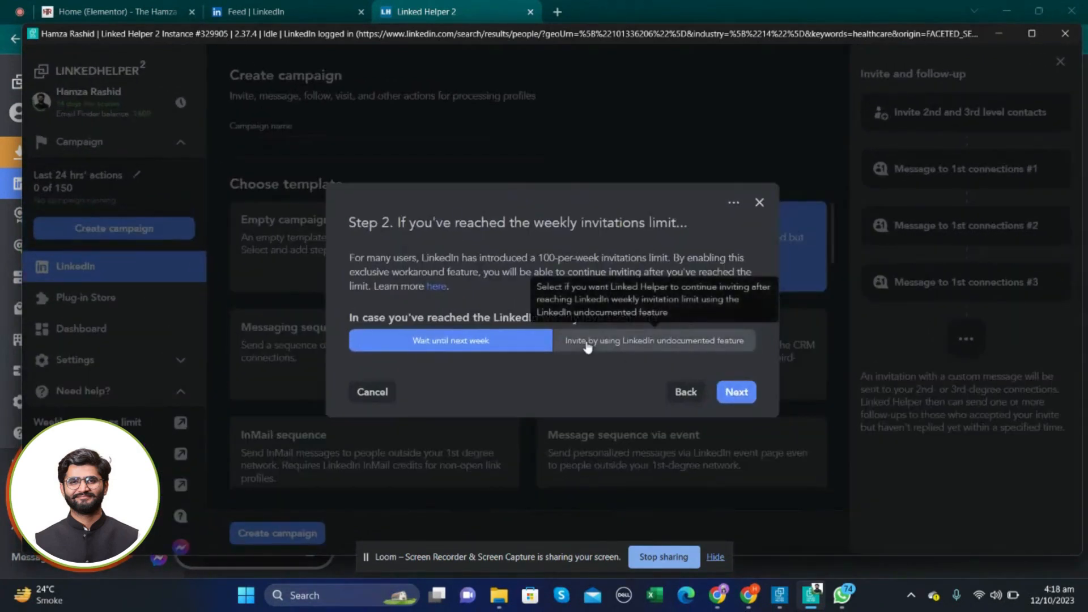
key("ctrl+minus")
key("ctrl+minus")
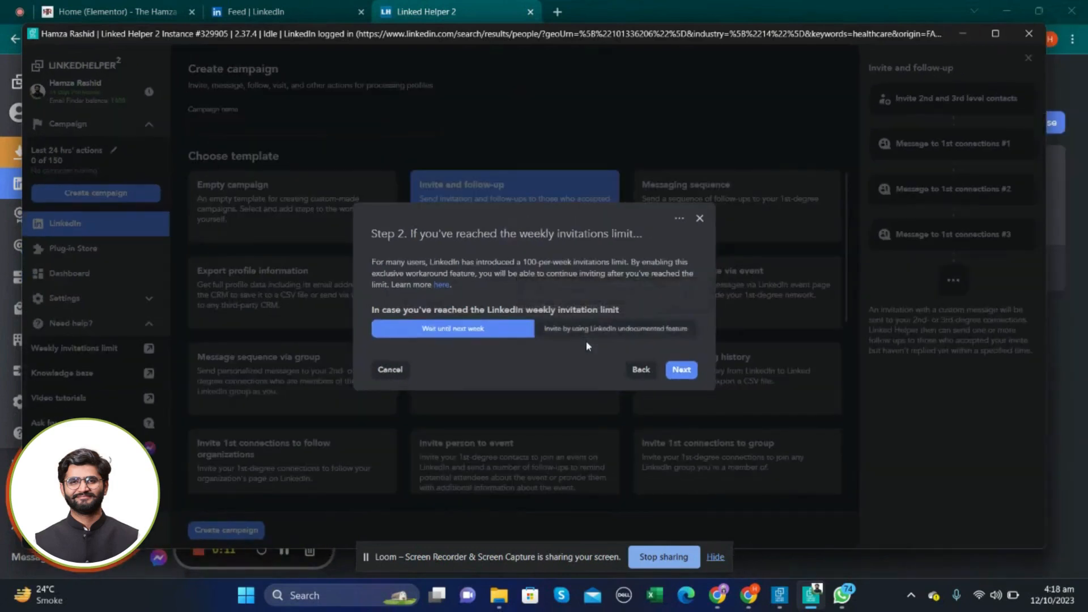
left_click(682, 370)
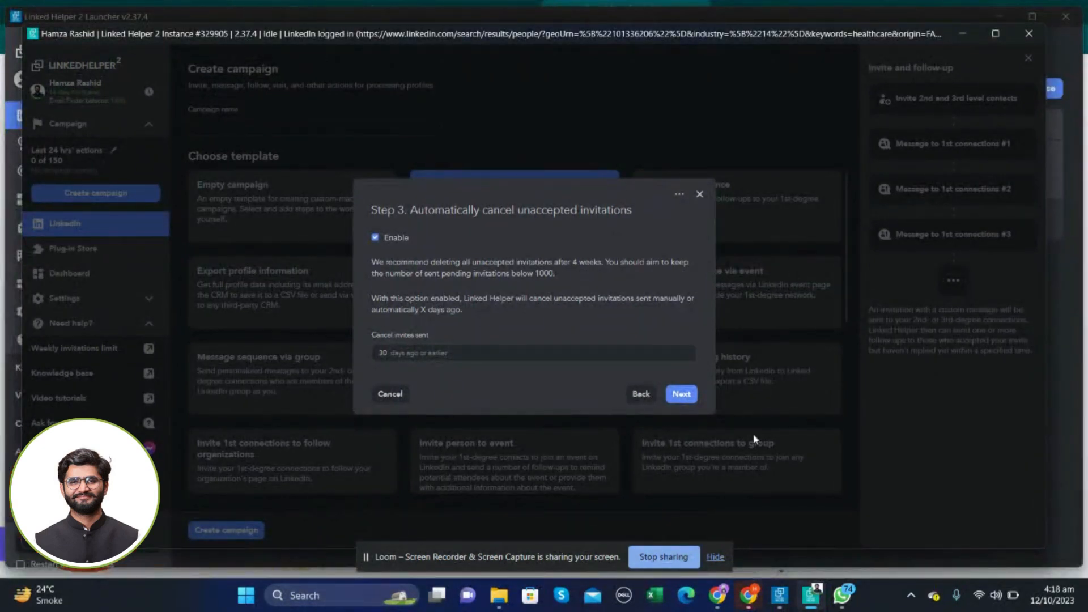
left_click(682, 395)
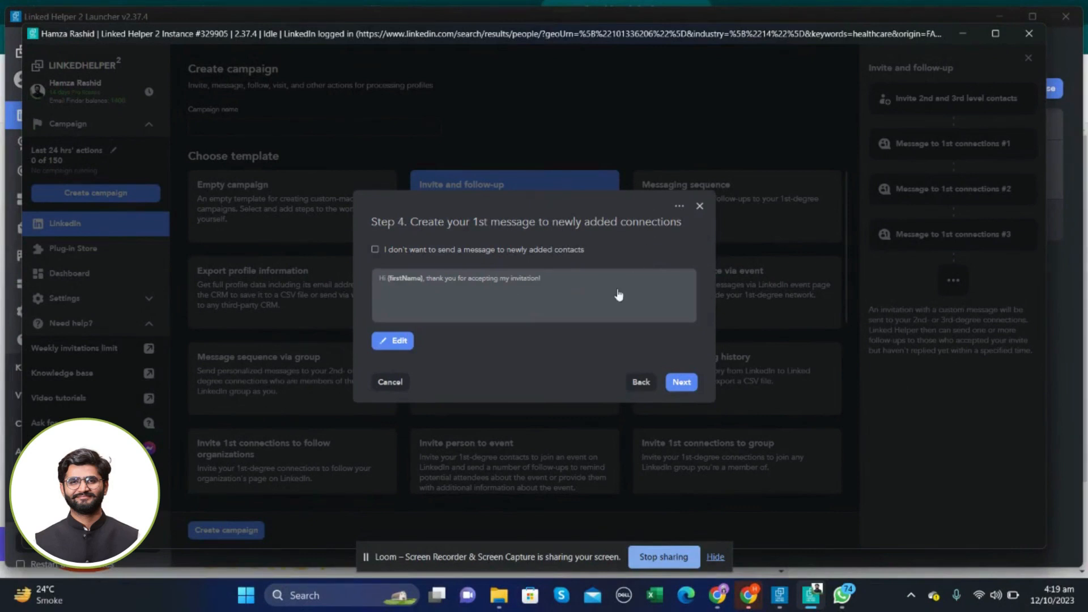
Keep the default first message to new connections, skip the 2nd follow-up message, and finish the setup without adding profiles.
left_click(685, 383)
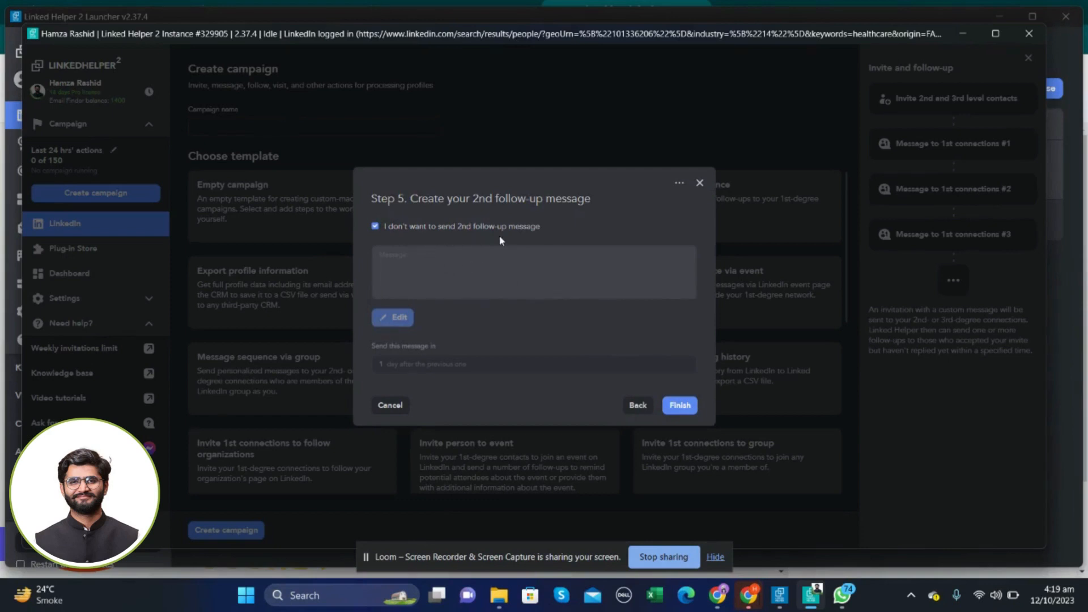
left_click(375, 226)
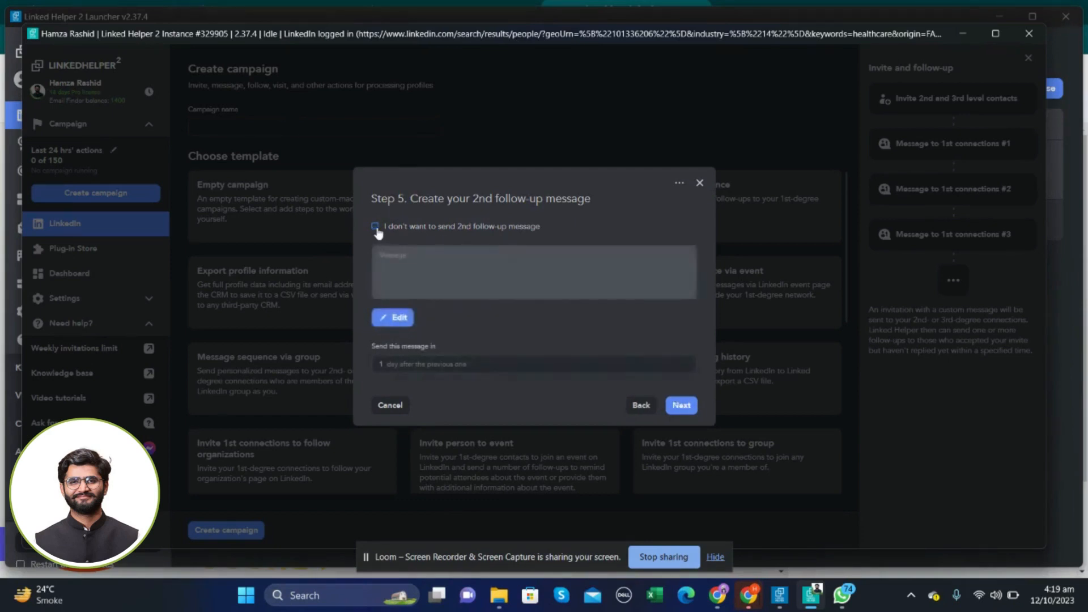
left_click(376, 227)
left_click(680, 405)
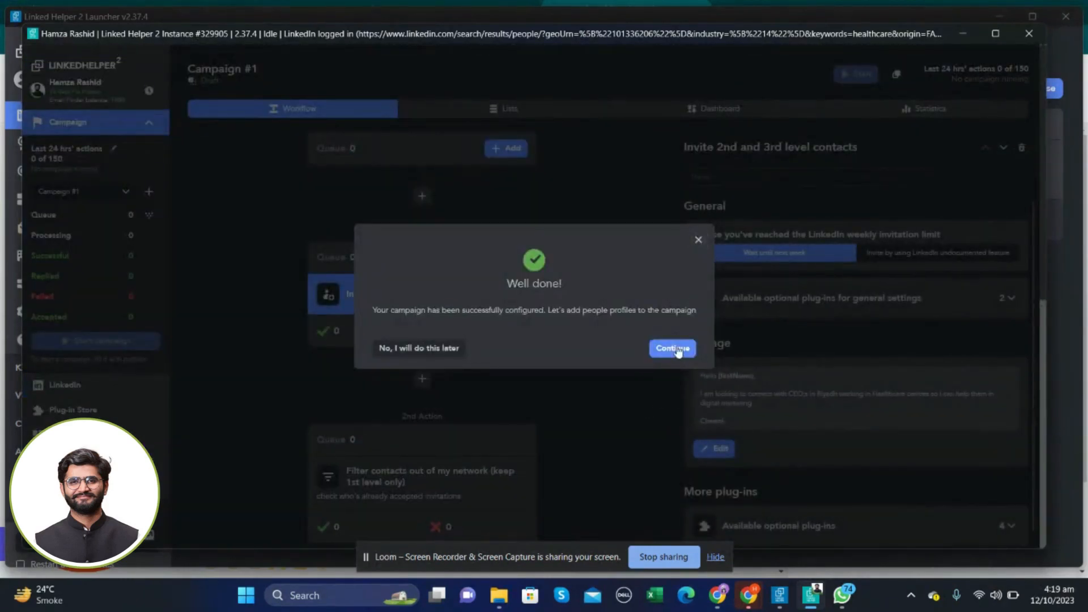
left_click(698, 240)
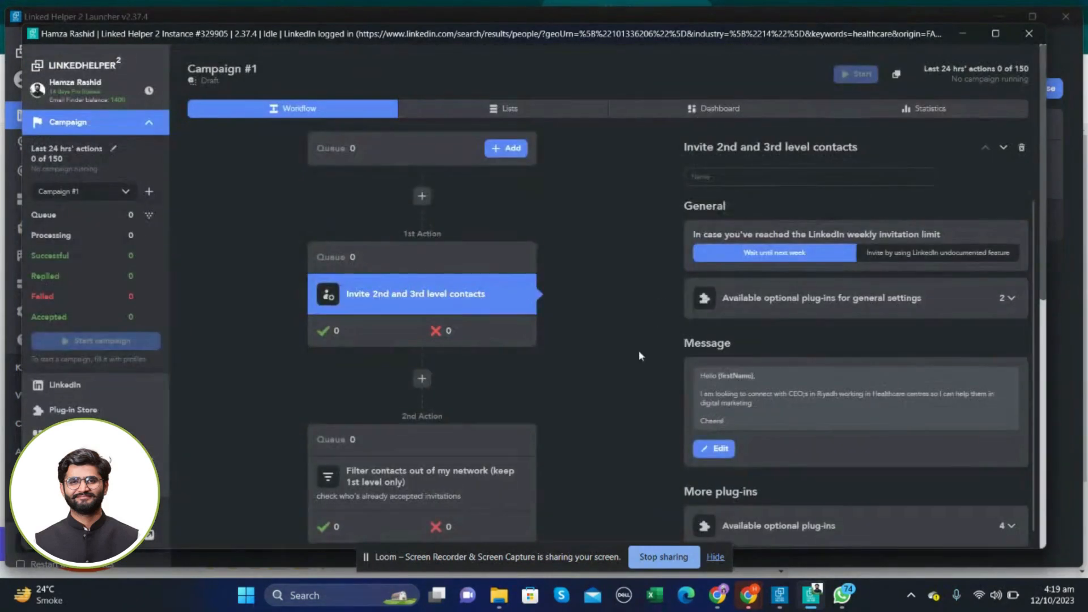
Review the campaign workflow's actions from the invitation through the check for replies.
scroll(641, 356, "down", 3)
scroll(641, 356, "up", 3)
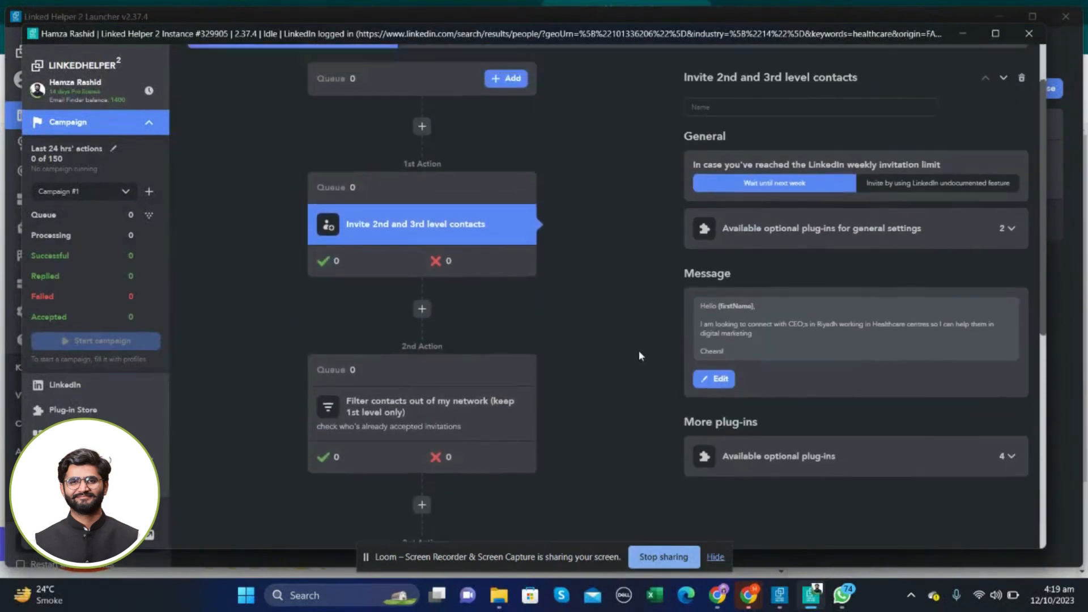
scroll(641, 356, "down", 2)
scroll(641, 356, "down", 5)
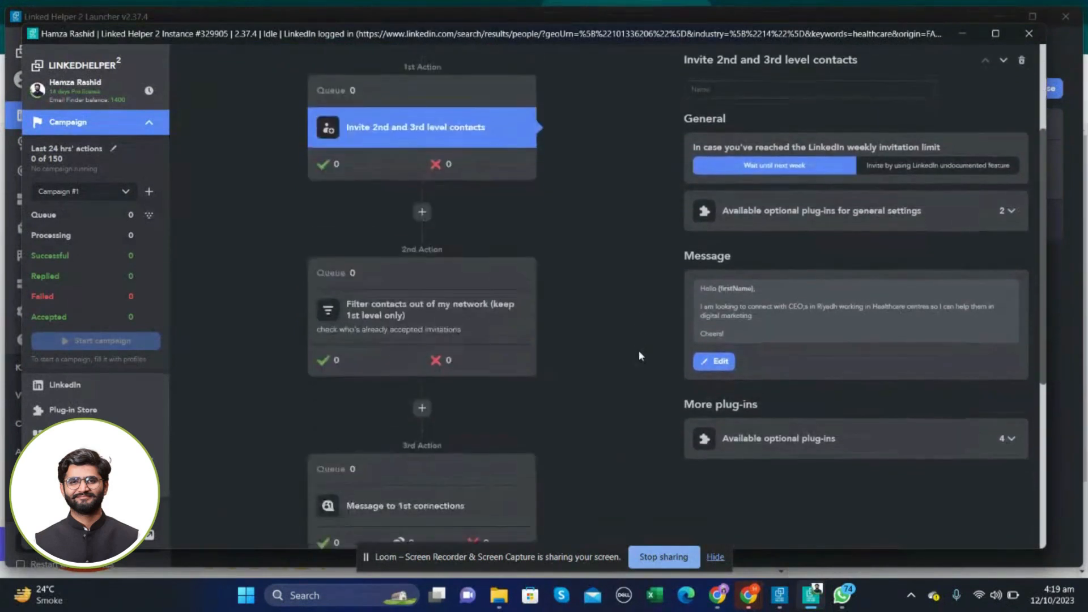
scroll(640, 352, "down", 5)
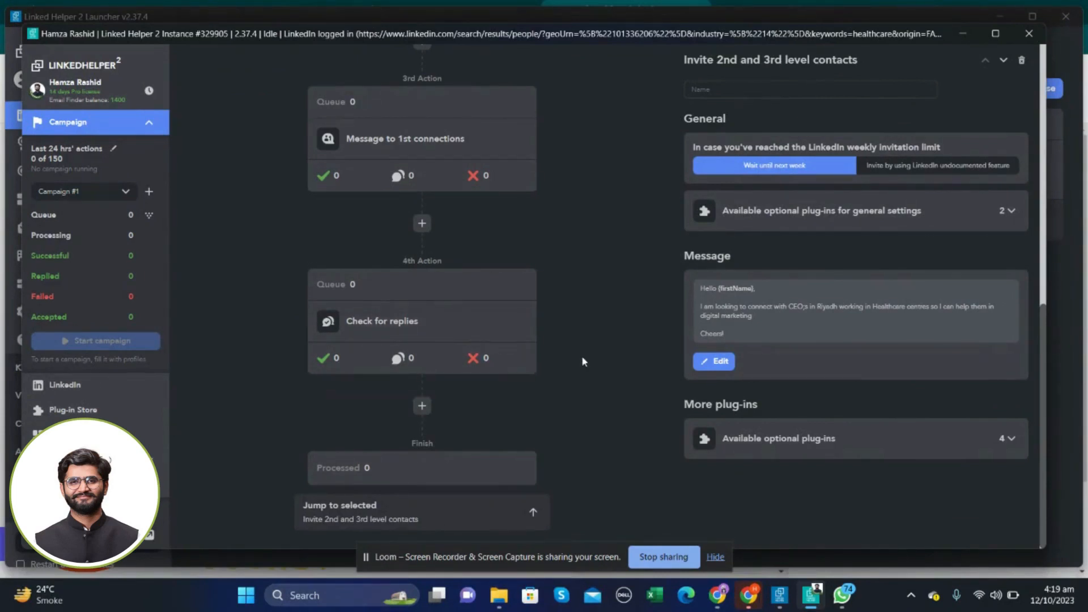
left_click(536, 516)
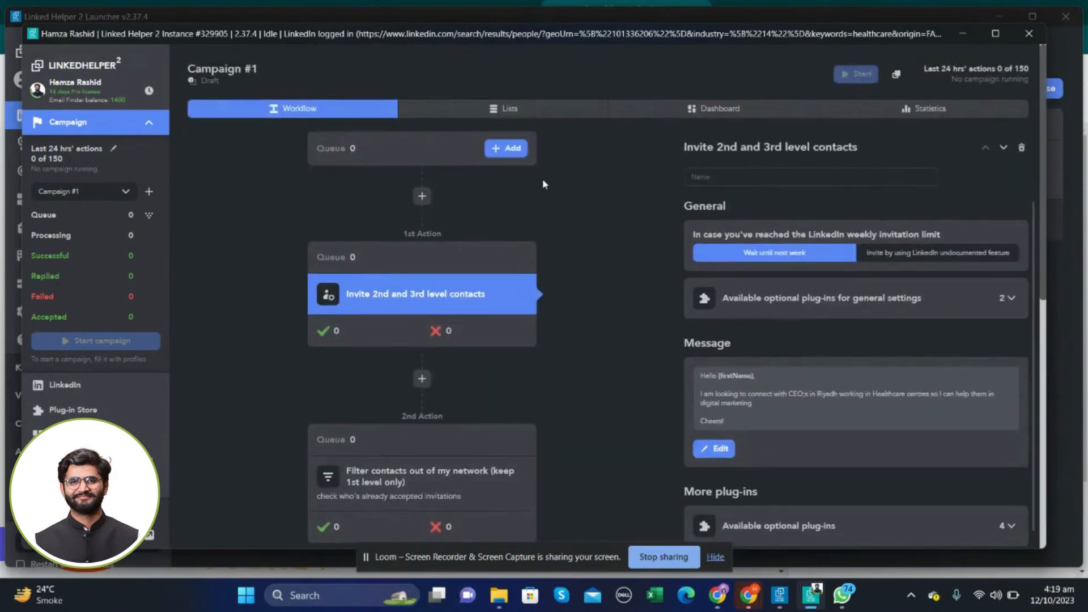
Try to collect profiles for the campaign queue from the Sales Navigator search page.
left_click(510, 150)
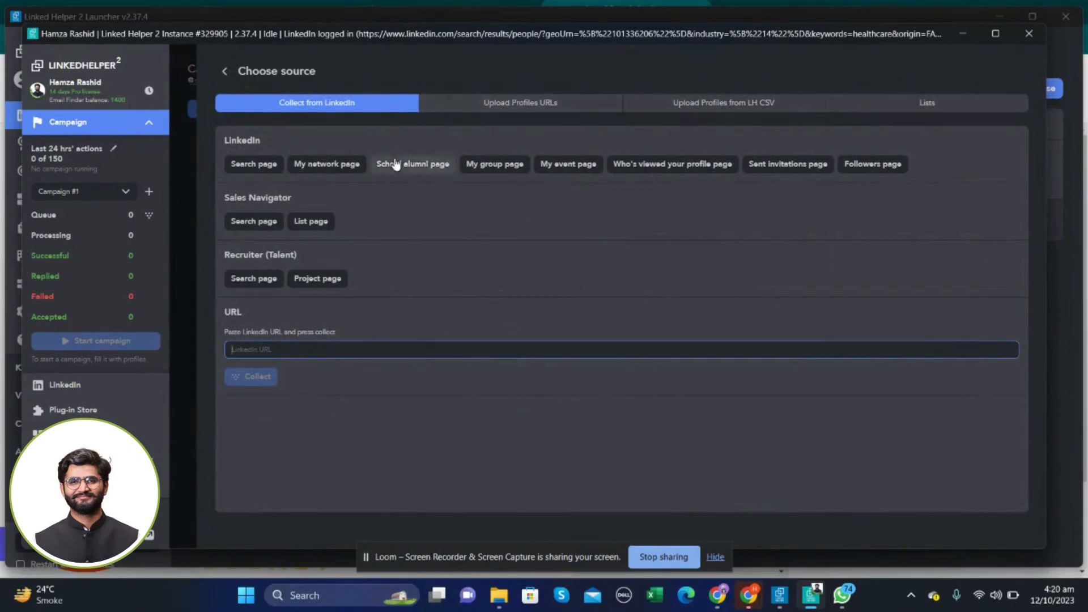
left_click(259, 225)
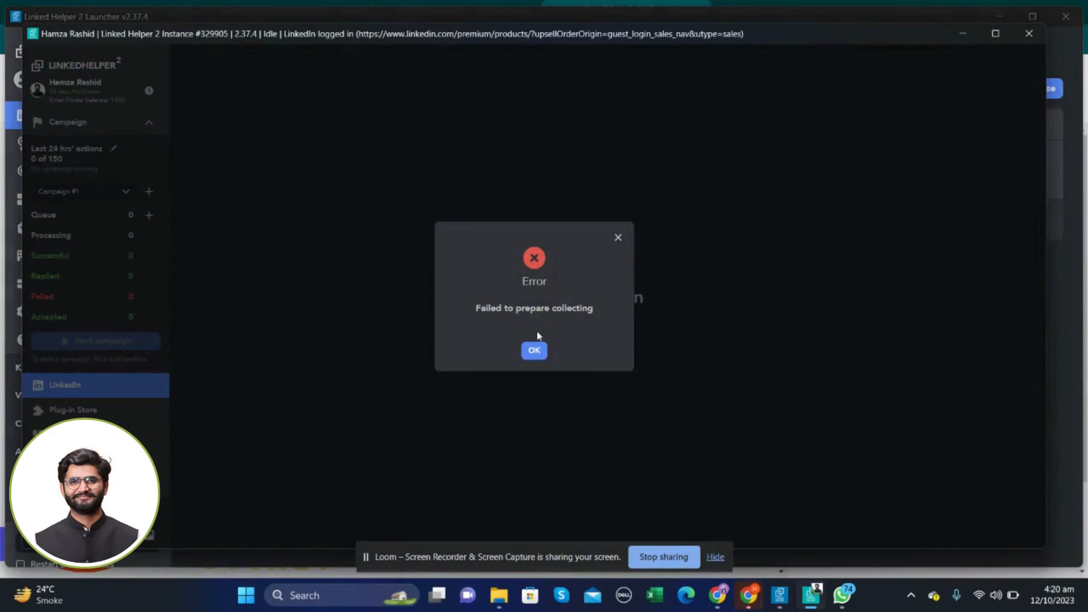
left_click(534, 350)
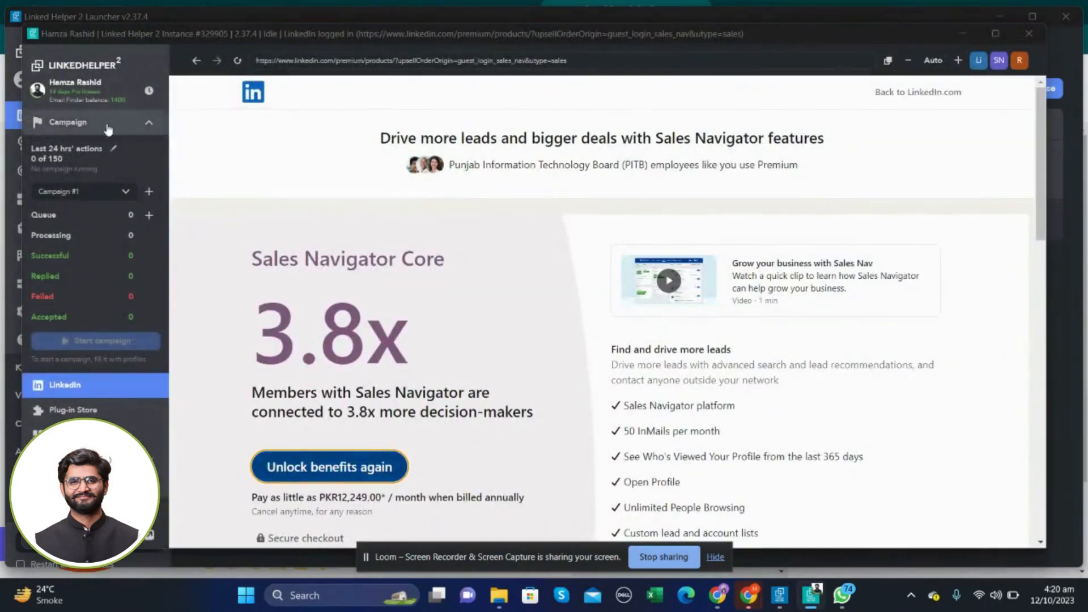
Return to the LinkedIn feed, go to the account's own profile, and open its list of connections.
left_click(250, 97)
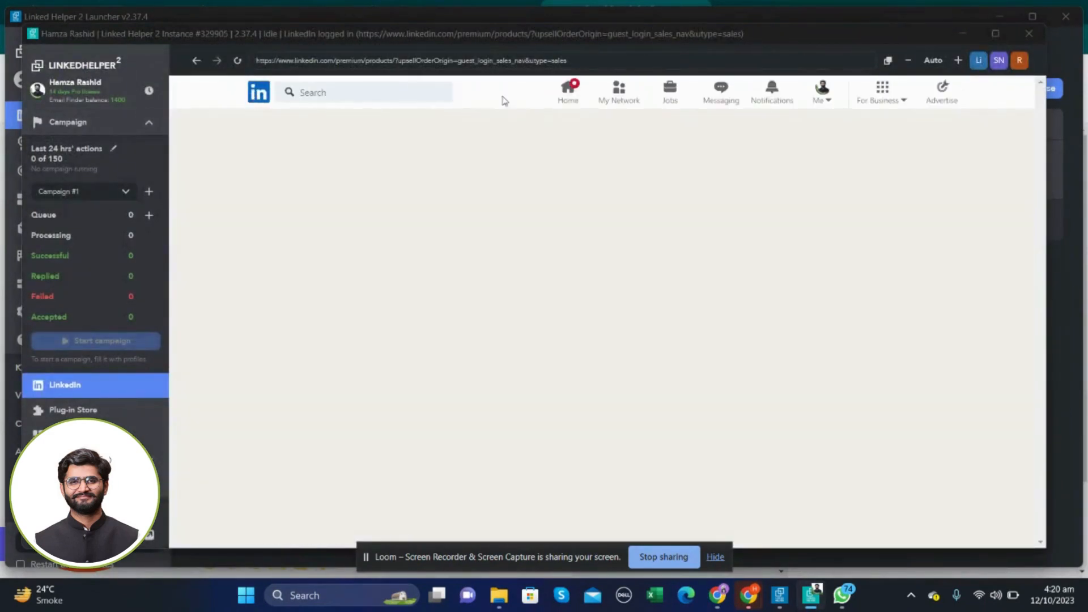
left_click(823, 96)
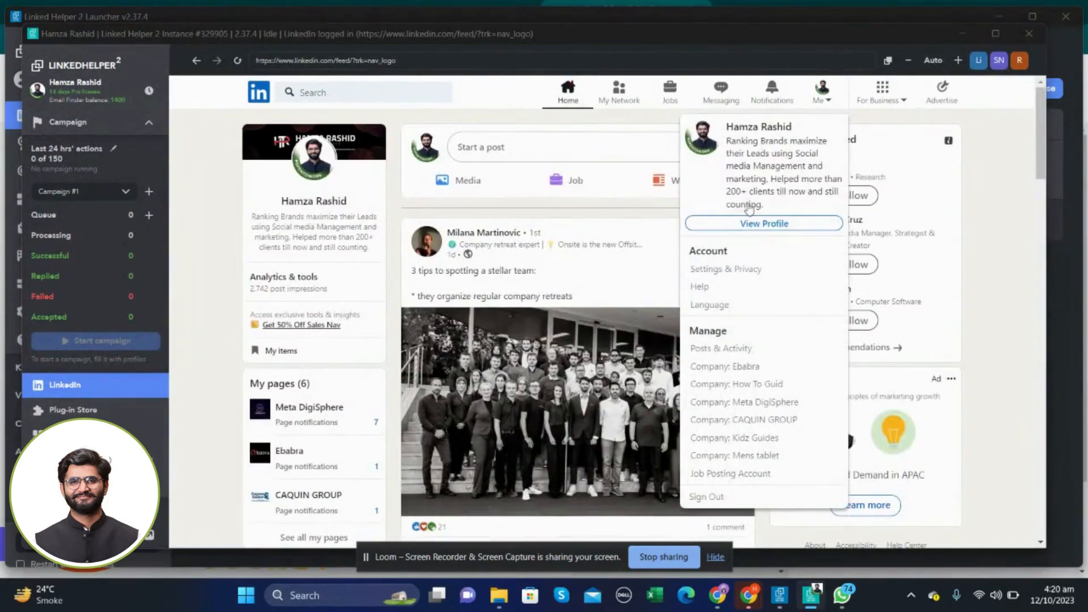
left_click(674, 251)
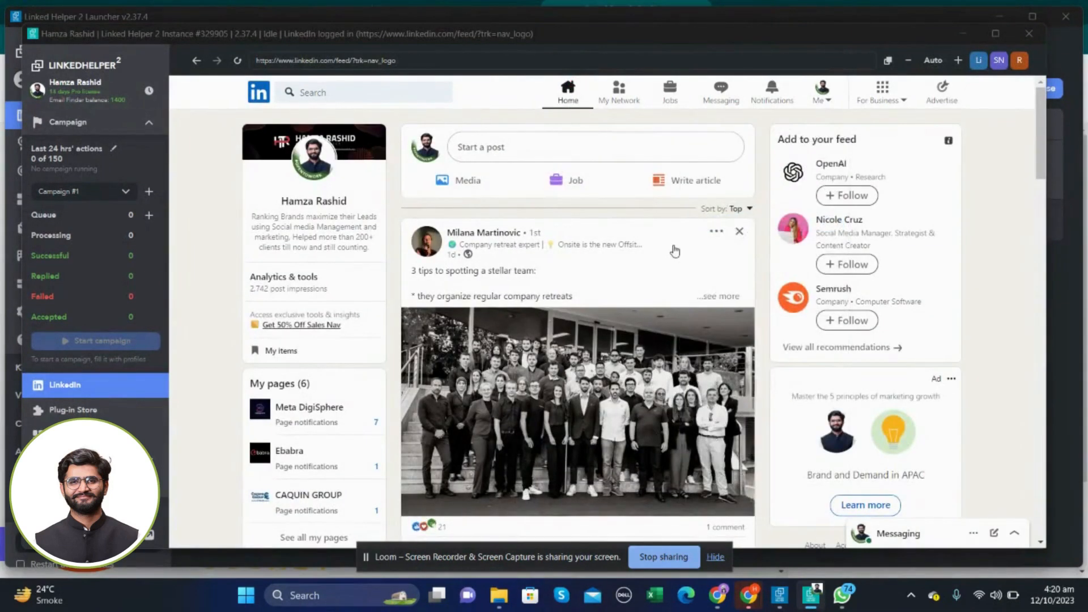
scroll(499, 383, "down", 10)
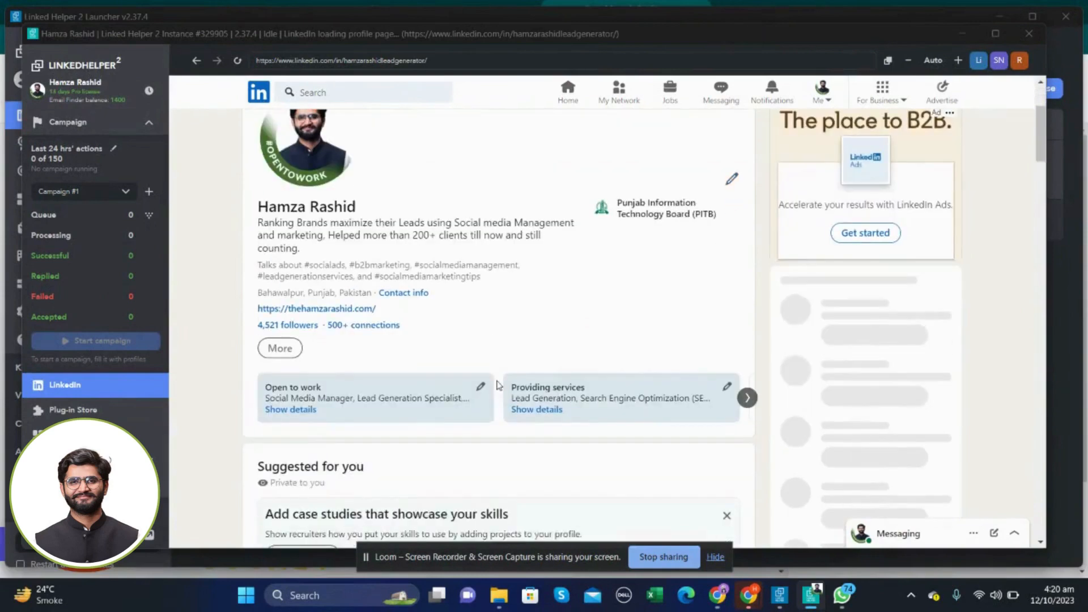
scroll(499, 383, "down", 5)
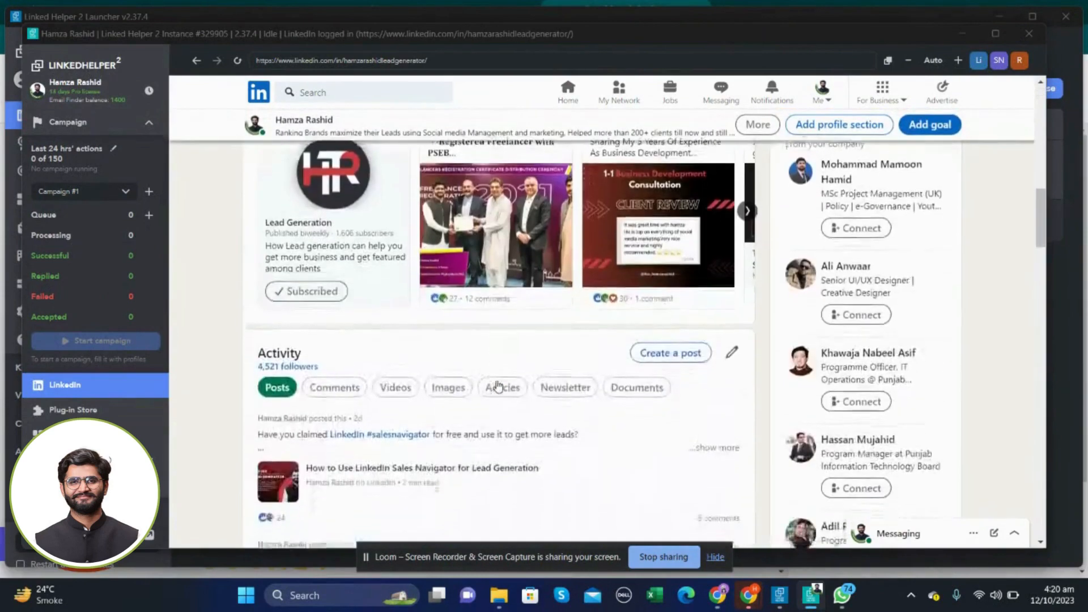
scroll(499, 384, "up", 6)
scroll(498, 384, "up", 5)
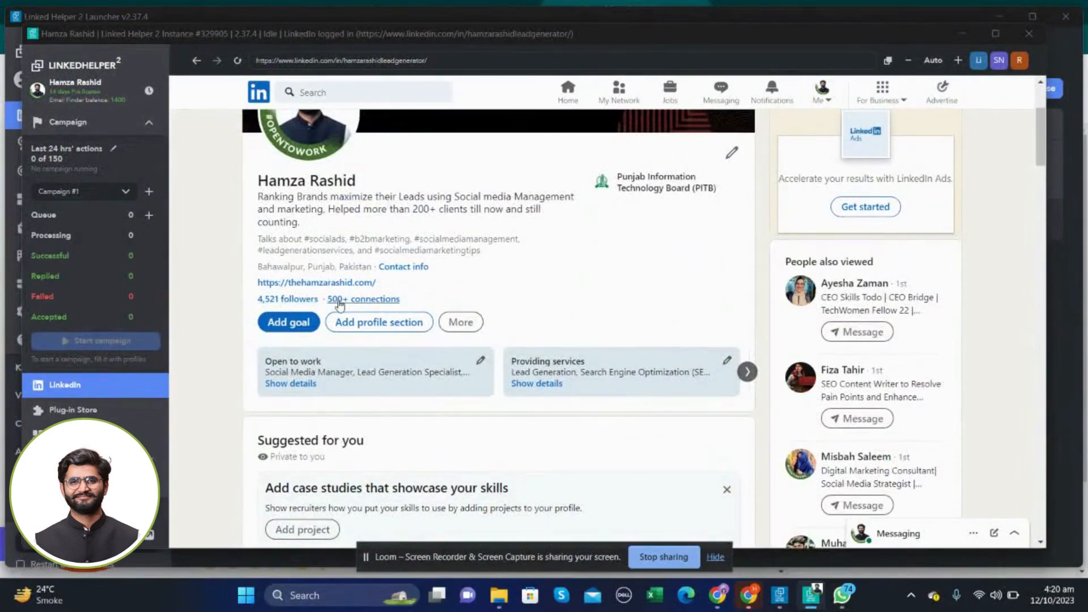
left_click(334, 300)
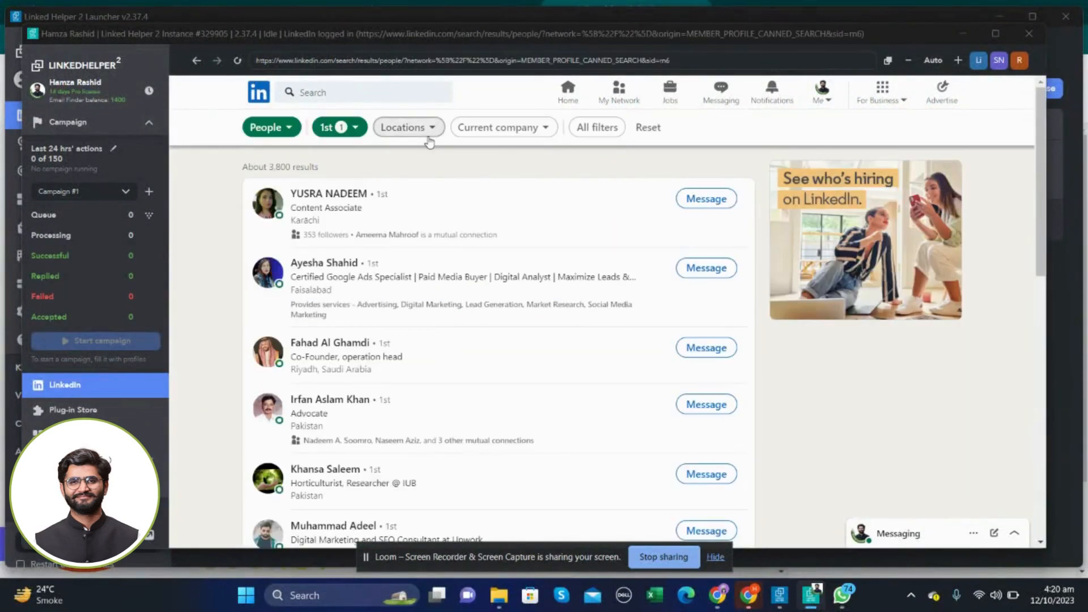
Widen the people results to include 2nd and 3rd+ connections along with 1st.
left_click(357, 127)
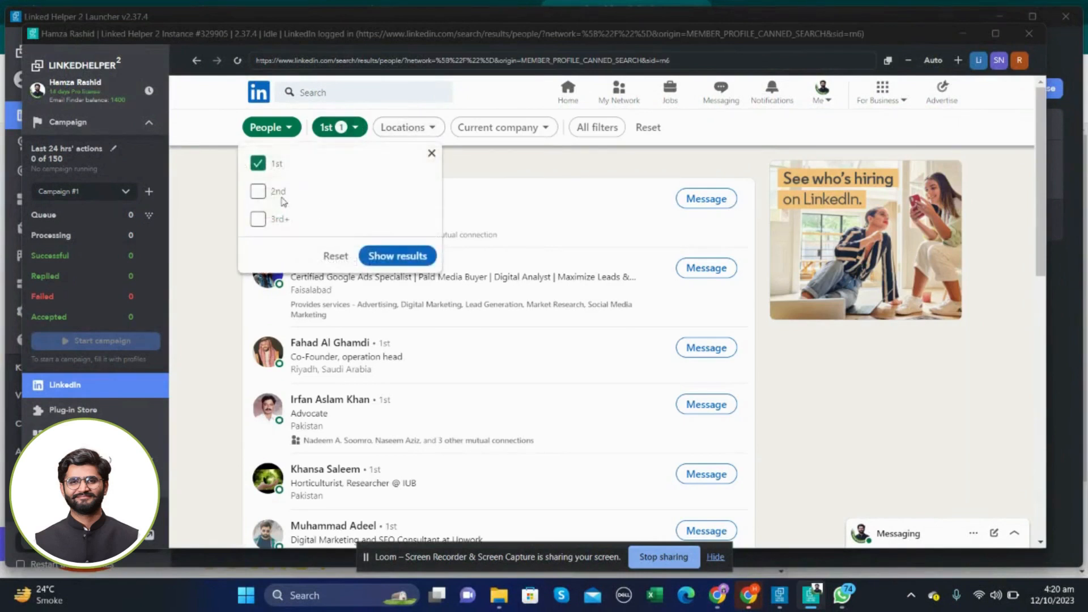
left_click(258, 192)
left_click(258, 218)
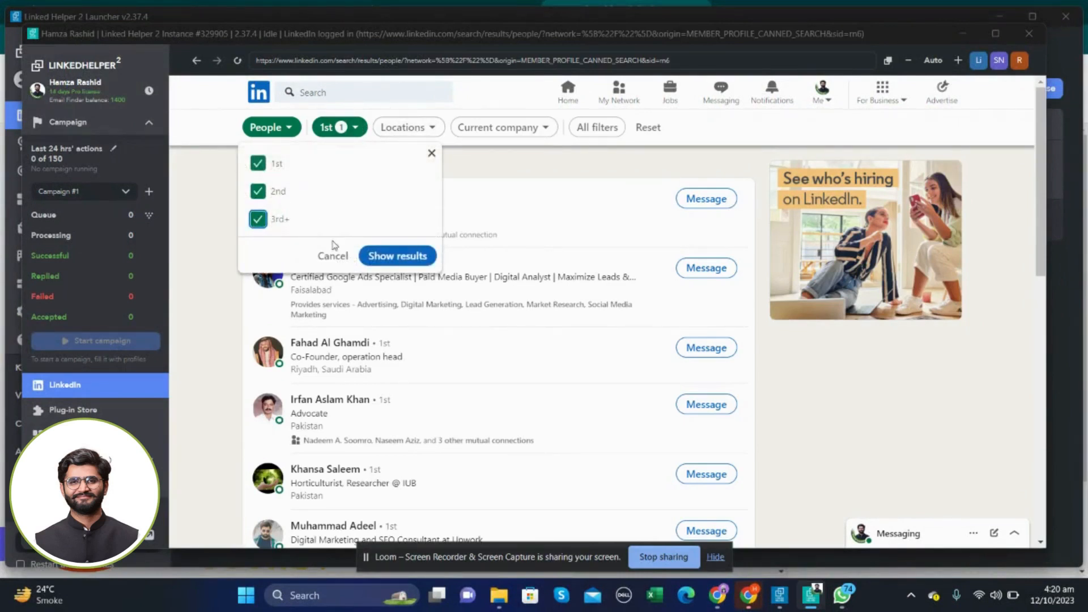
left_click(377, 255)
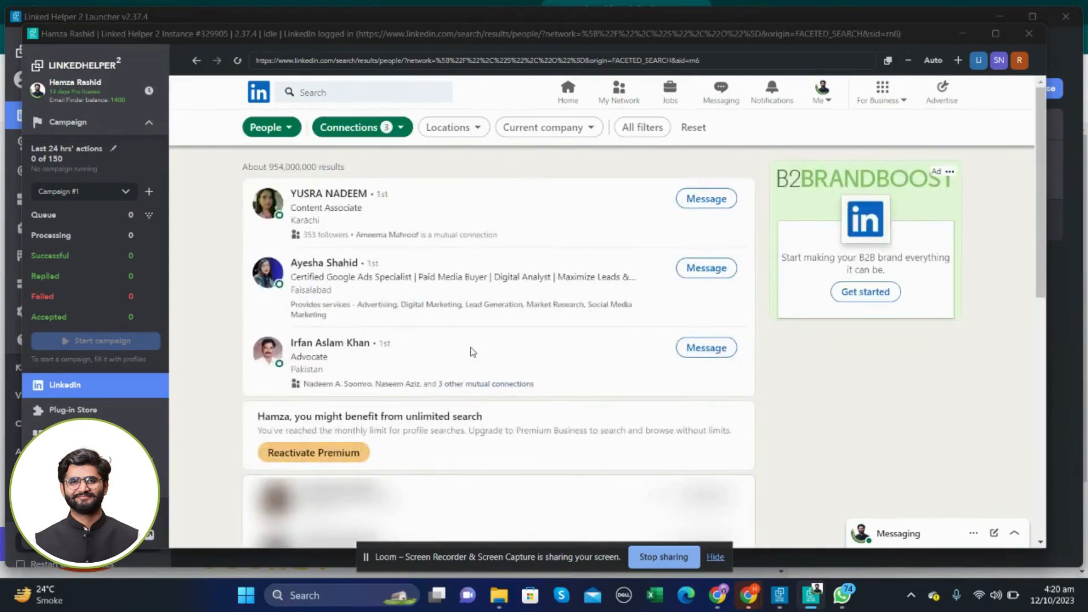
Narrow the people results to 1st connections by excluding 2nd and 3rd+, and return to the Linked Helper instance window.
scroll(480, 357, "down", 3)
scroll(481, 357, "up", 3)
left_click(396, 129)
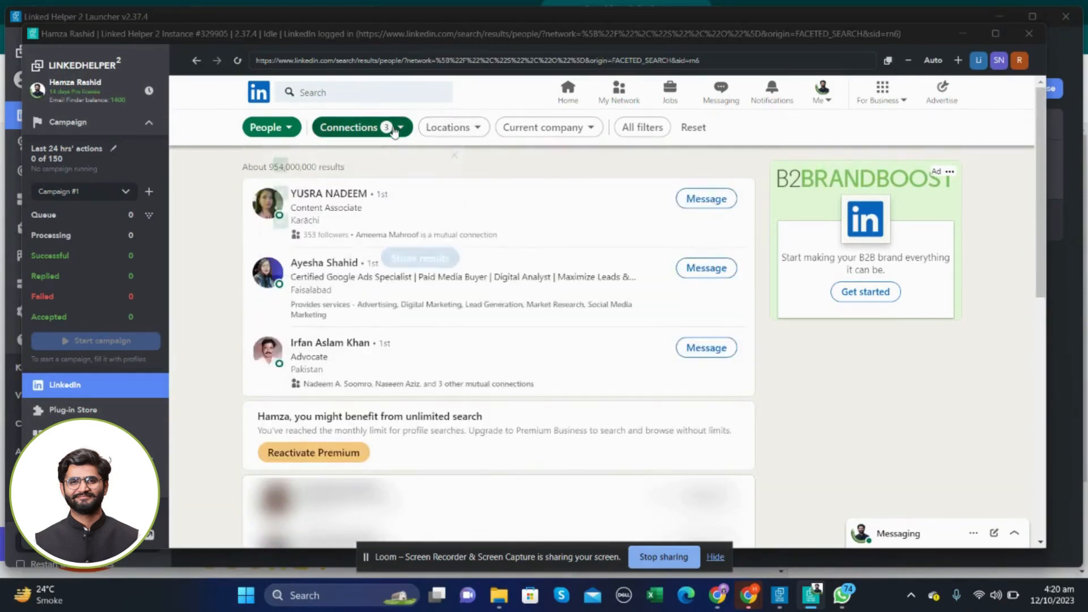
left_click(280, 191)
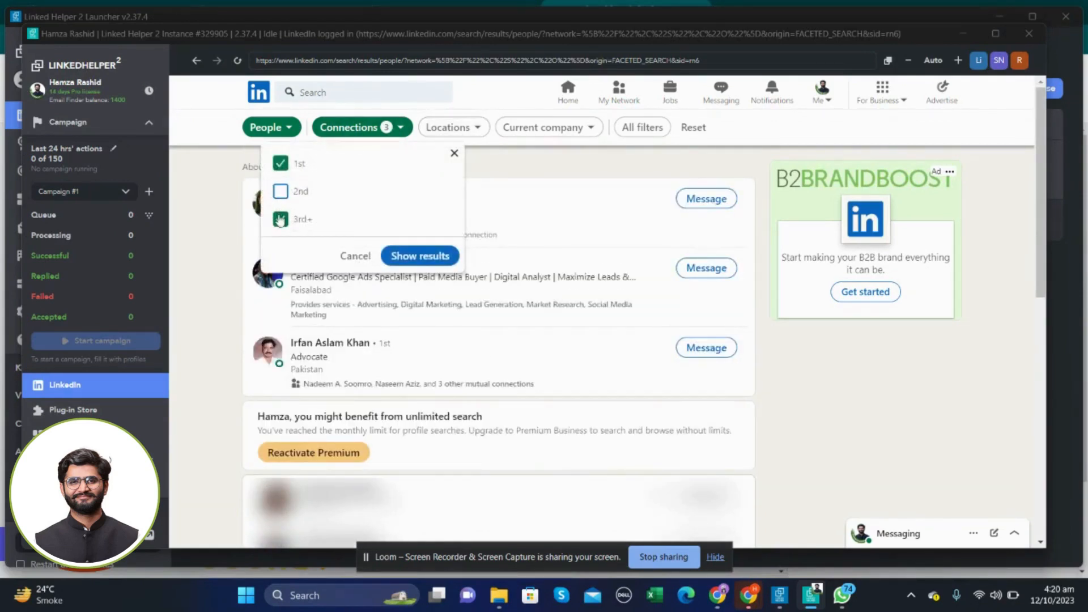
left_click(280, 221)
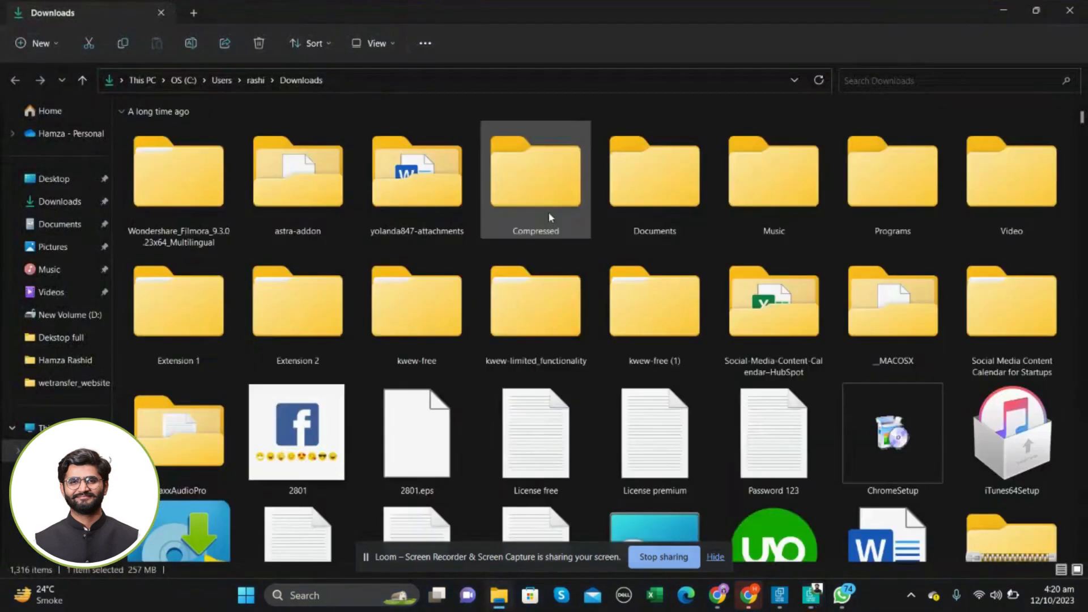
left_click(817, 595)
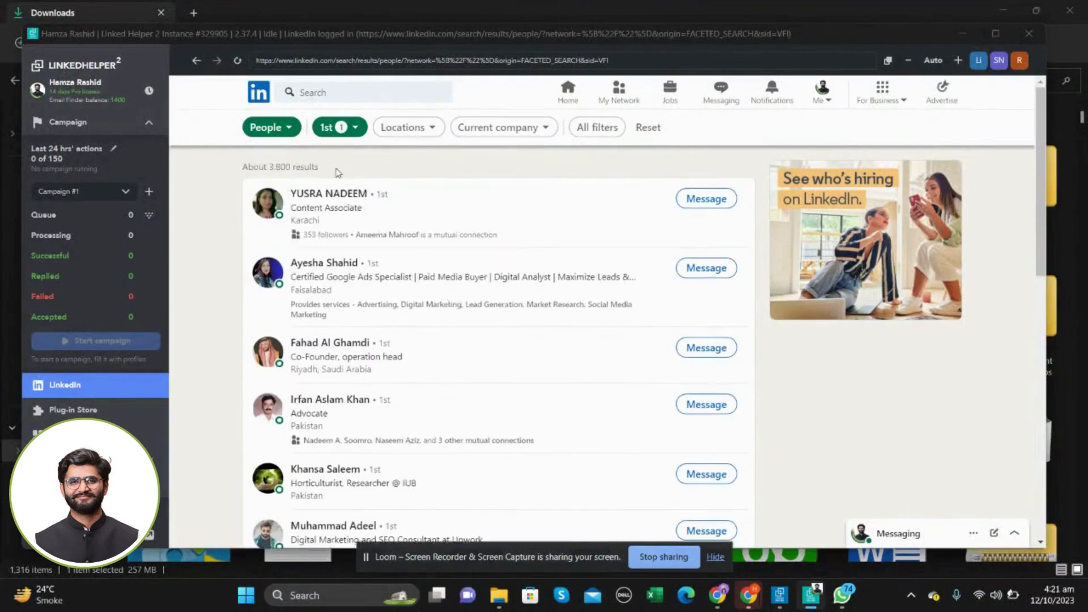
Filter the 1st-degree connections by the location Riyadh, Saudi Arabia and look through the resulting profiles.
left_click(435, 127)
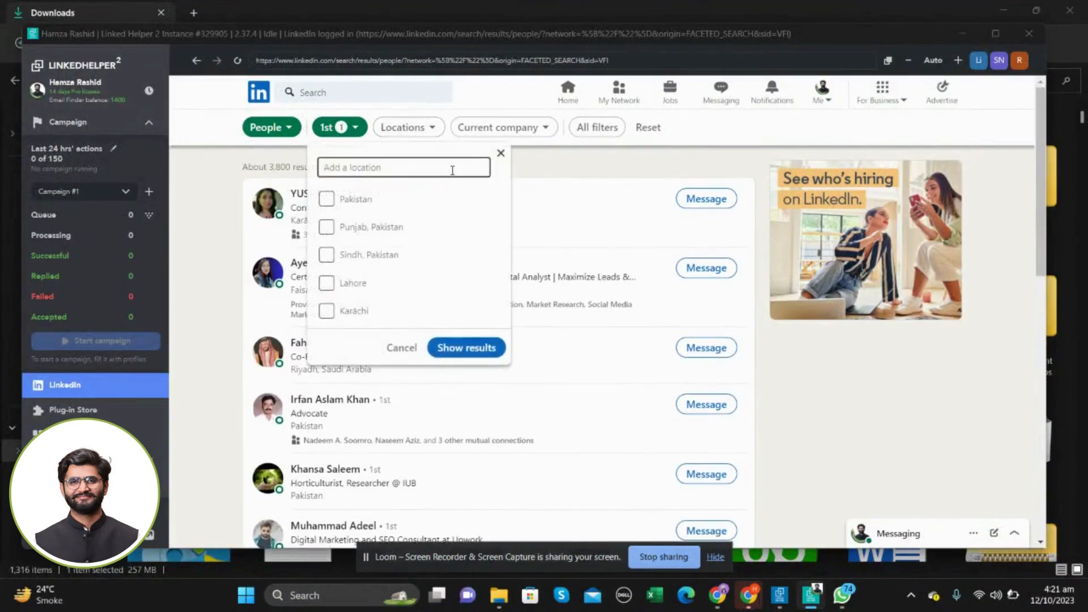
type("riyadh")
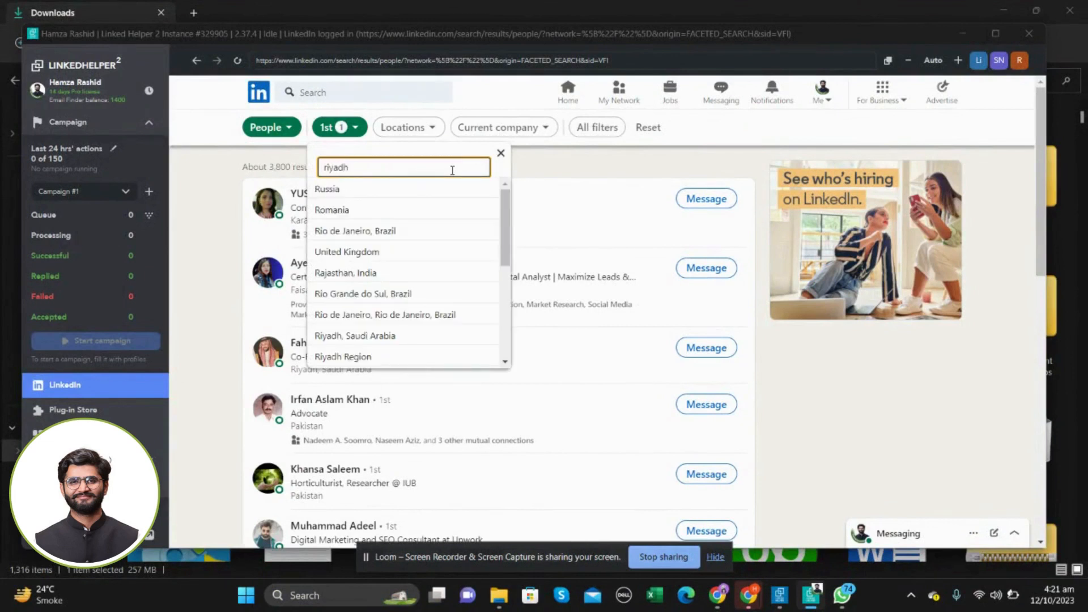
left_click(371, 192)
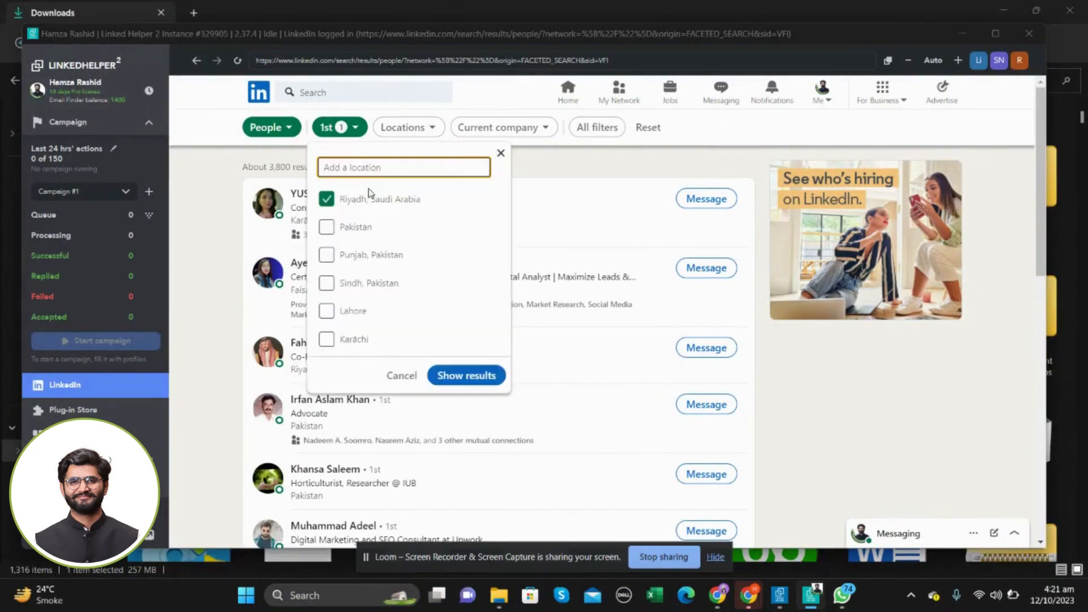
left_click(479, 376)
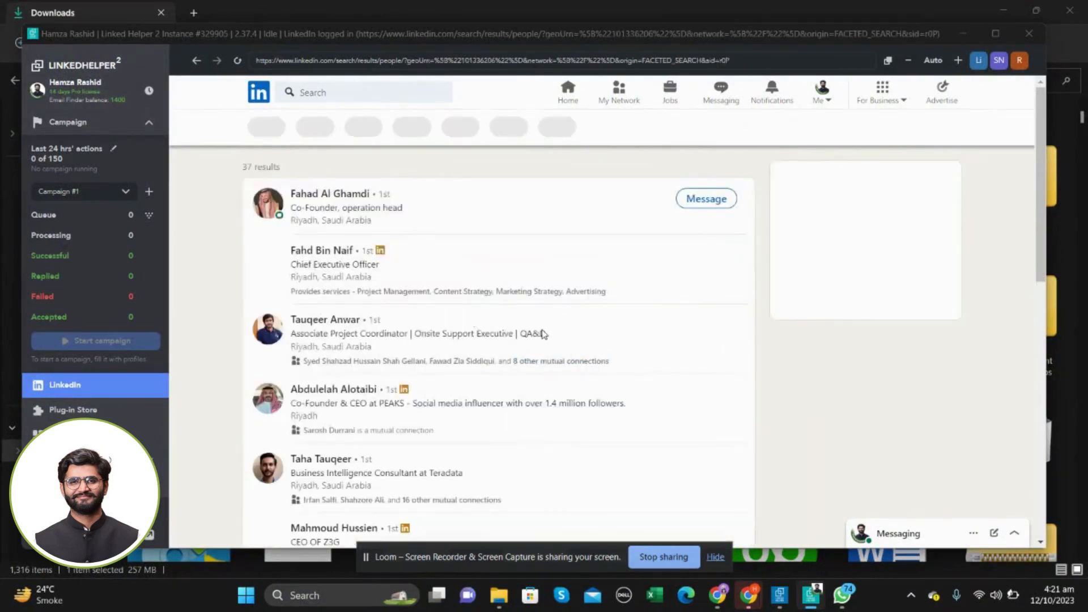
scroll(570, 356, "down", 9)
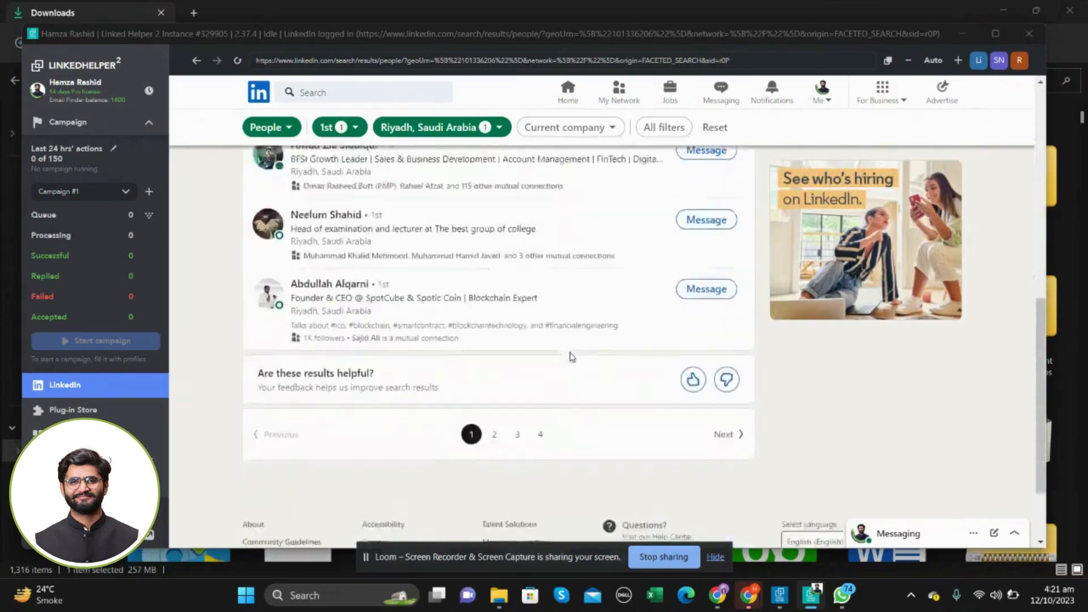
scroll(572, 357, "up", 10)
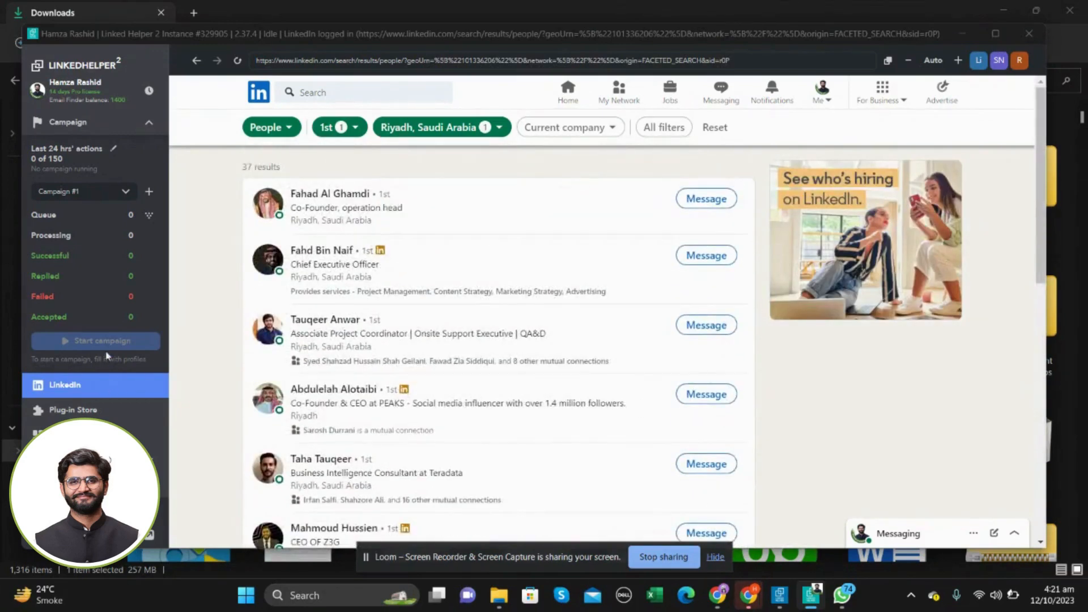
Start creating a new campaign from the Invite and follow-up template, leaving its name empty.
left_click(106, 336)
left_click(121, 193)
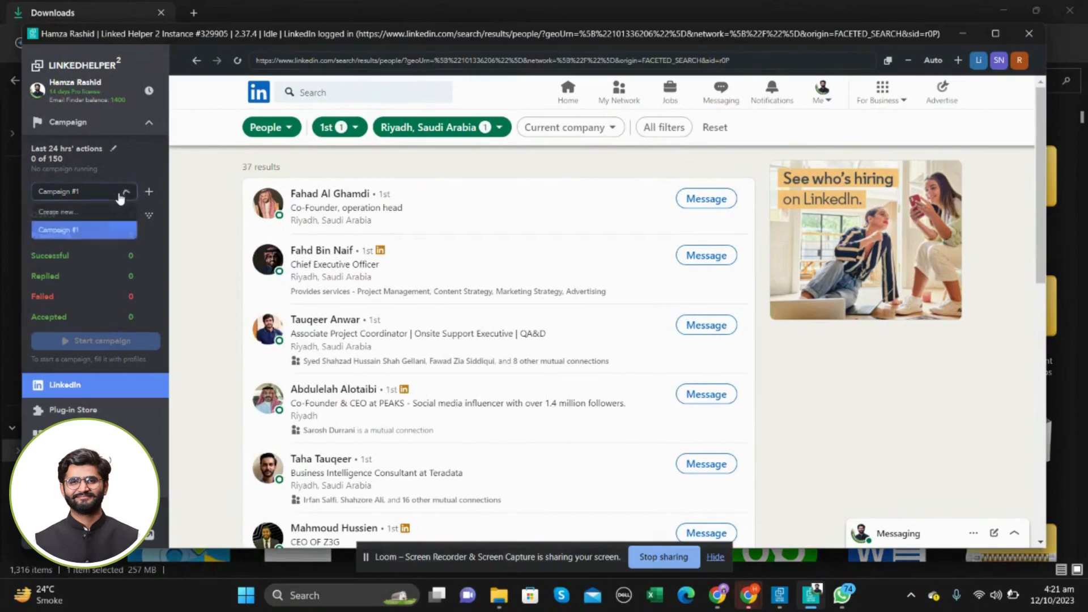
left_click(57, 211)
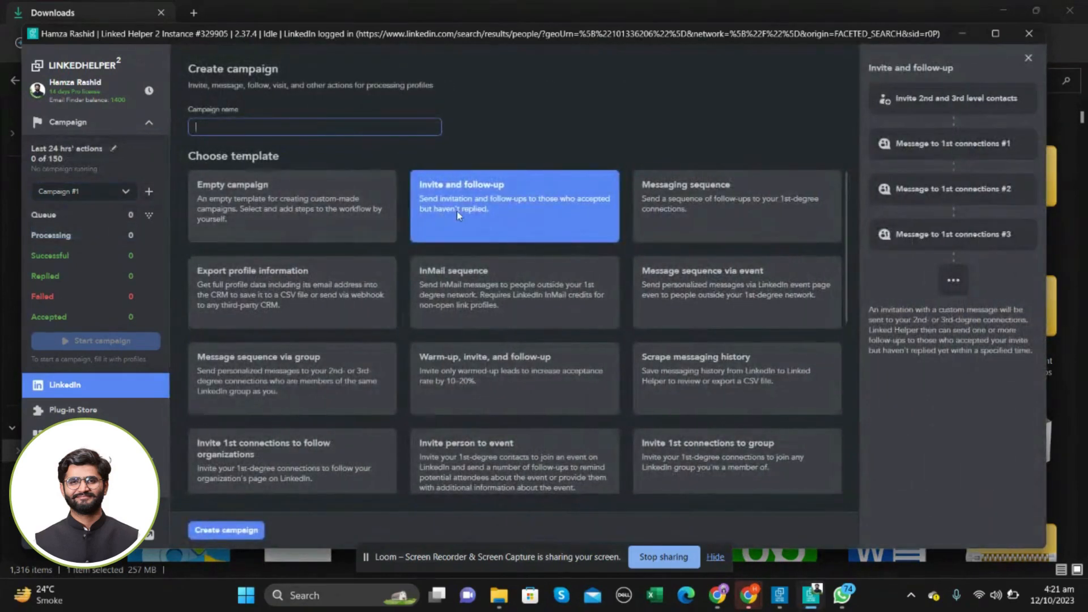
left_click(457, 212)
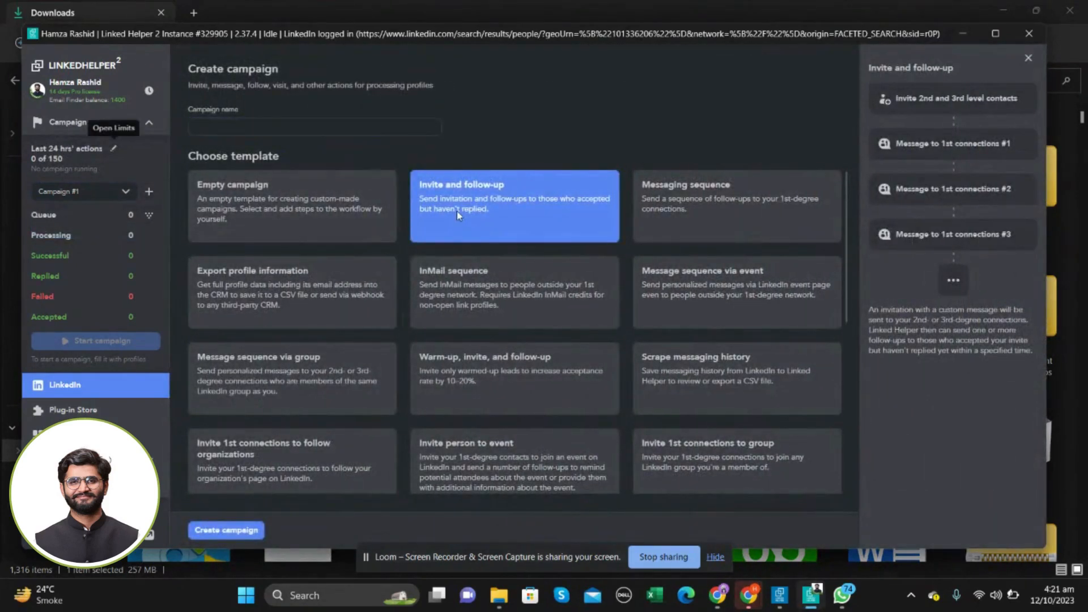
left_click(249, 538)
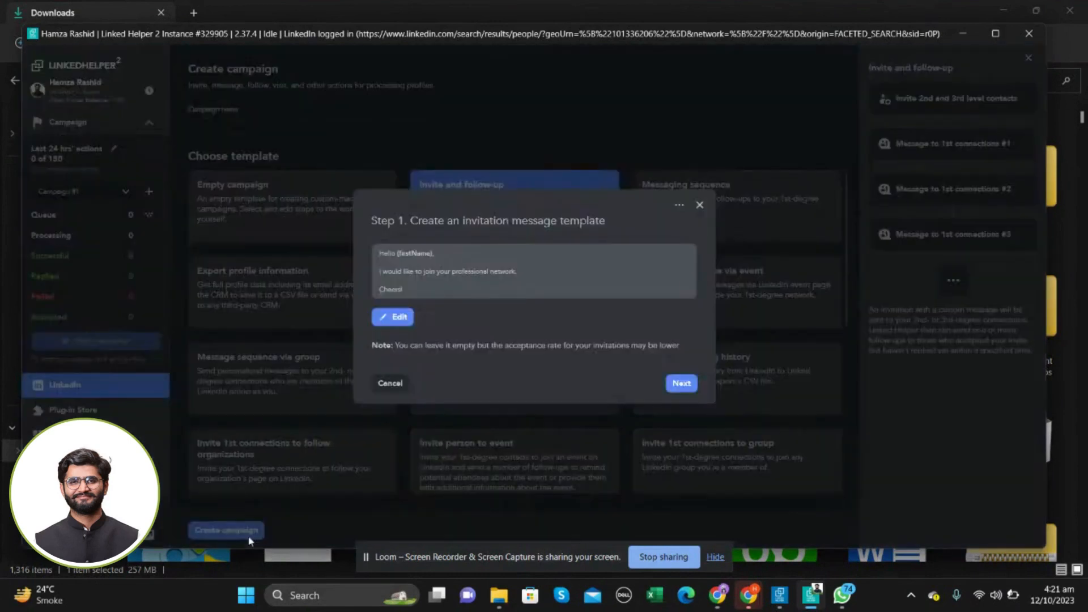
Finish the campaign setup with the default invitation, Wait until next week, the default first message and no 2nd follow-up message.
left_click(670, 385)
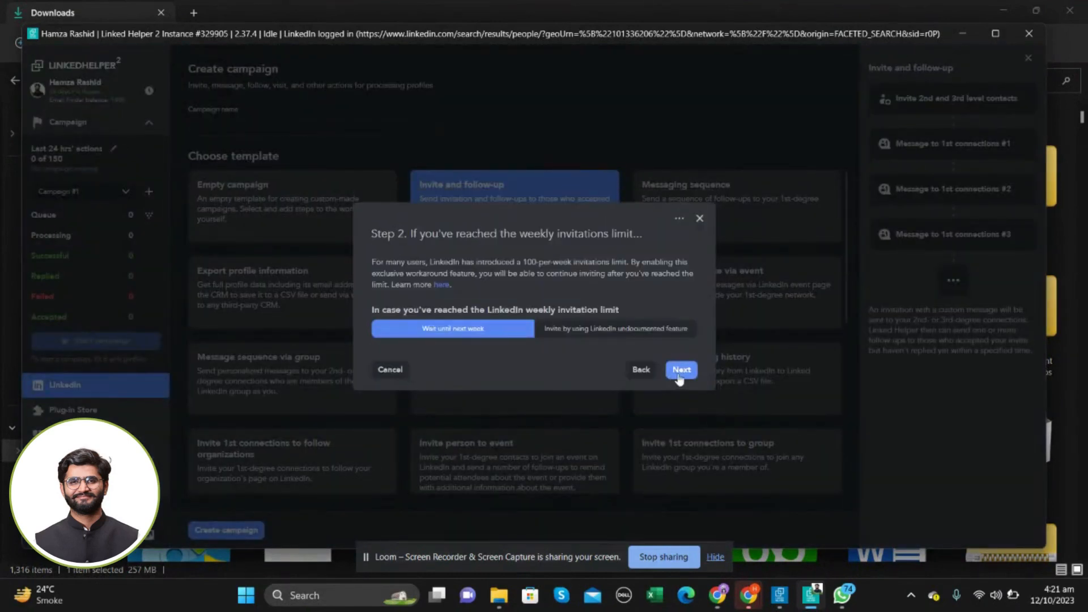
left_click(679, 374)
left_click(682, 390)
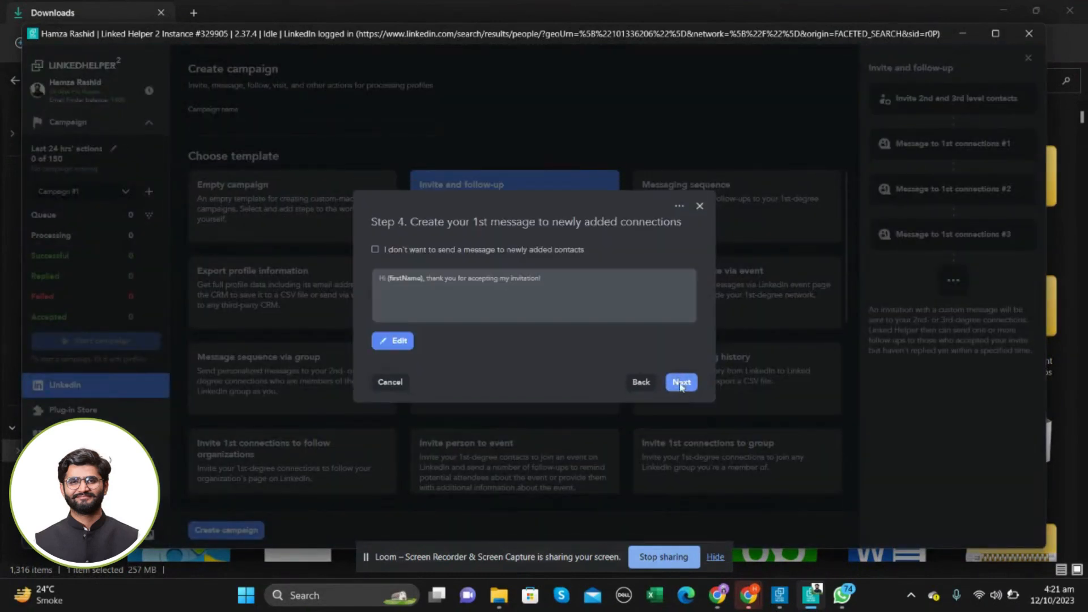
left_click(682, 383)
left_click(686, 409)
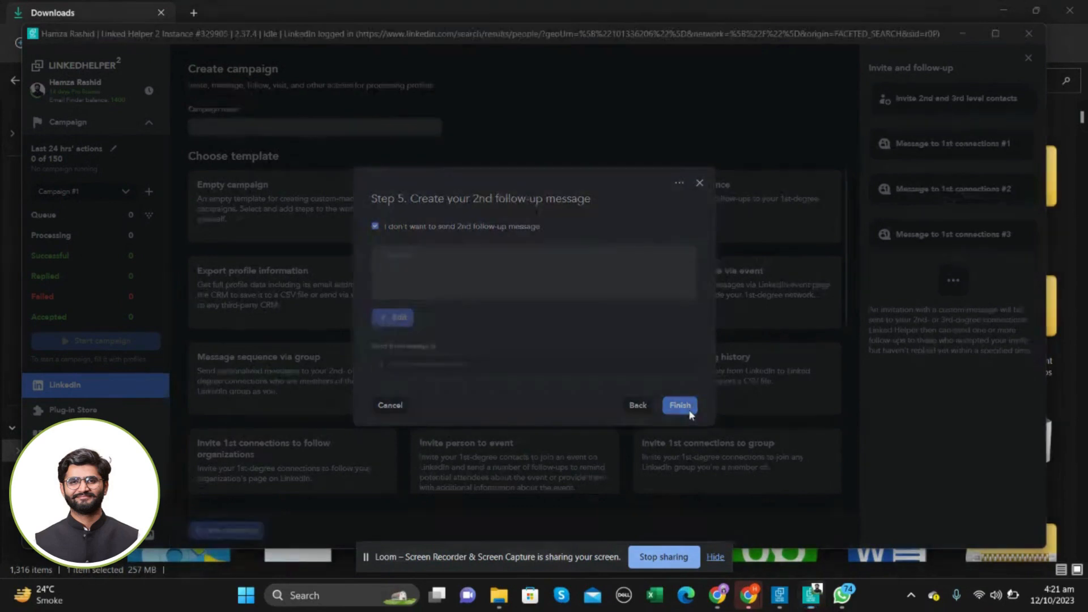
Choose the LinkedIn website's search page as the campaign's profile source and load that page.
left_click(670, 351)
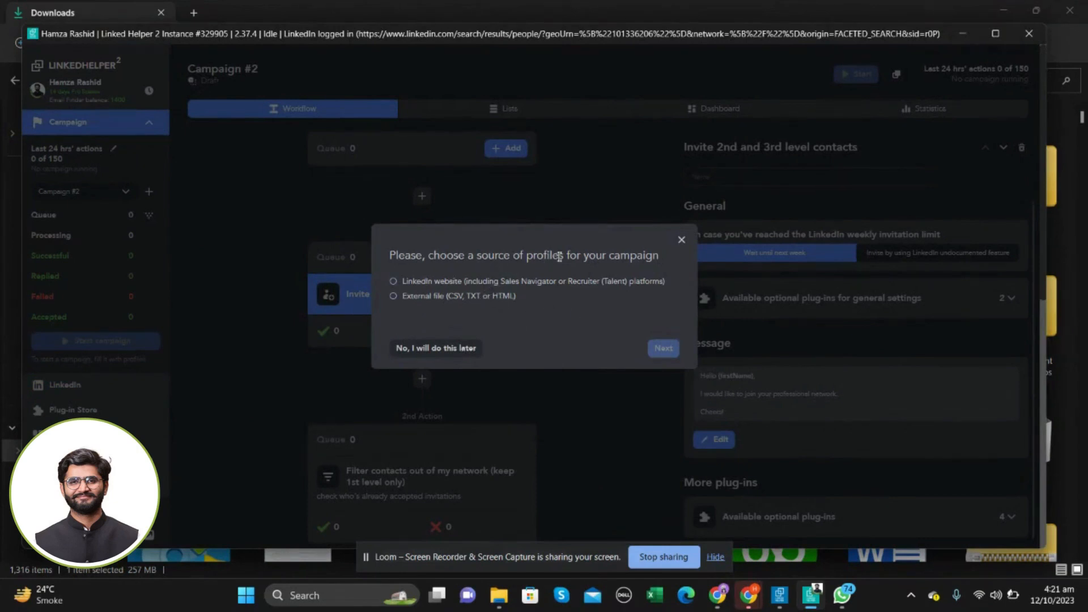
left_click(466, 281)
left_click(424, 282)
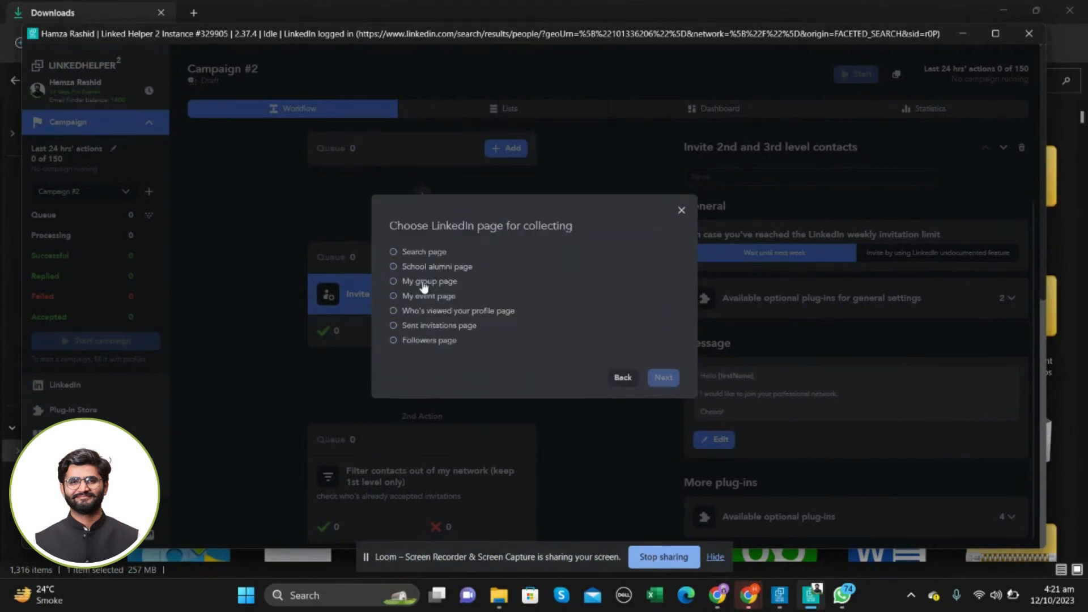
left_click(441, 254)
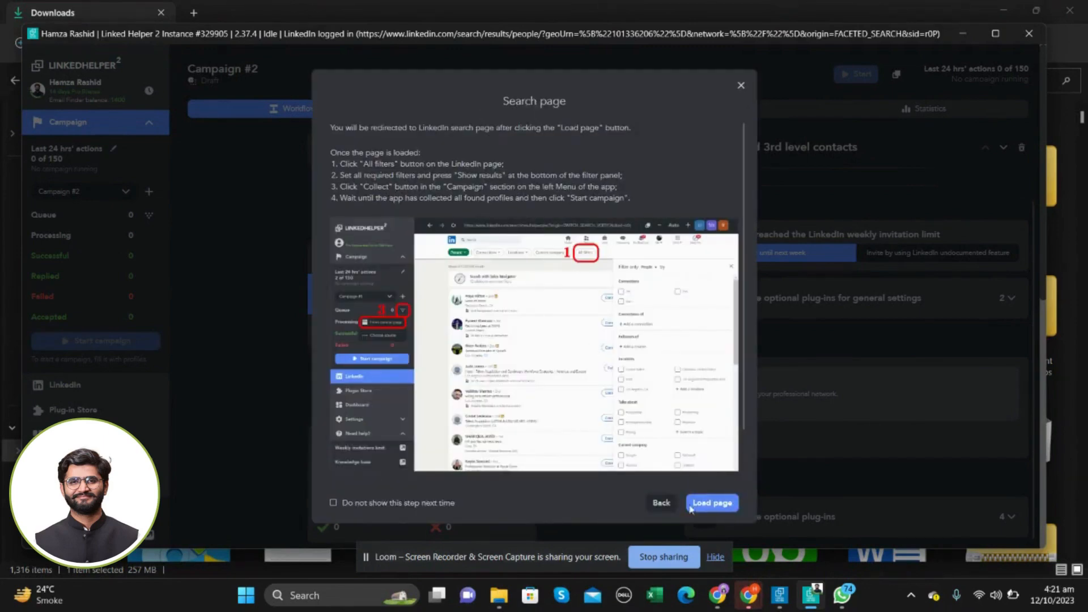
left_click(710, 509)
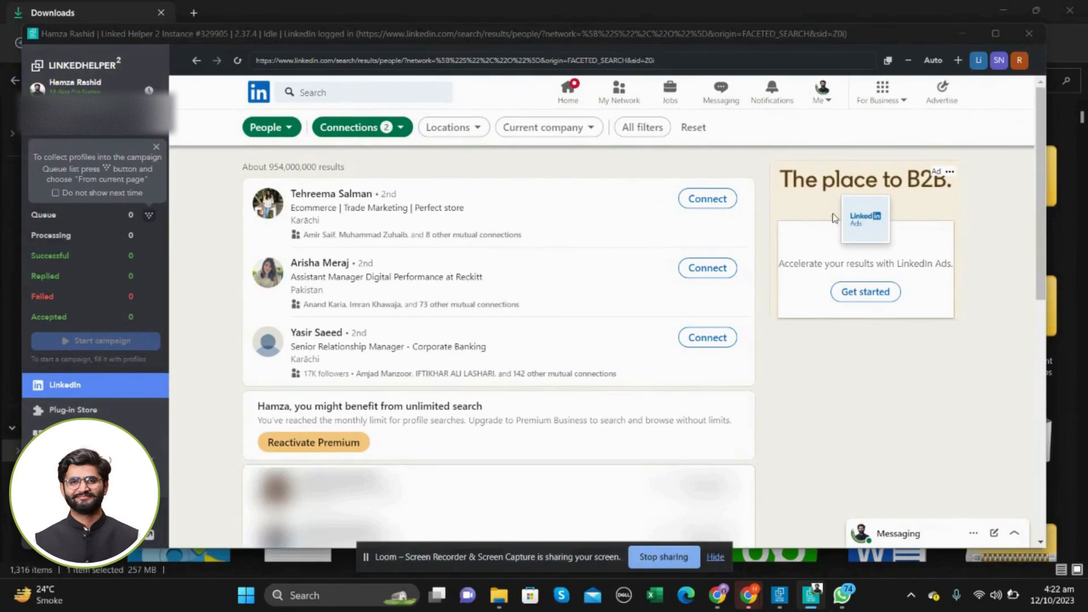
left_click(962, 38)
mouse_move(749, 604)
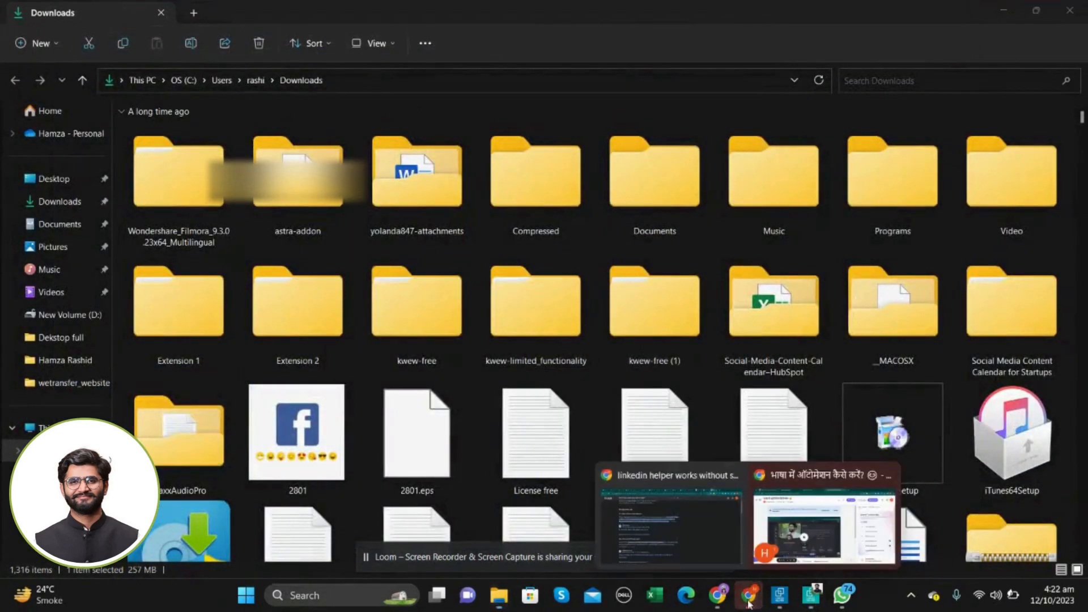
left_click(805, 518)
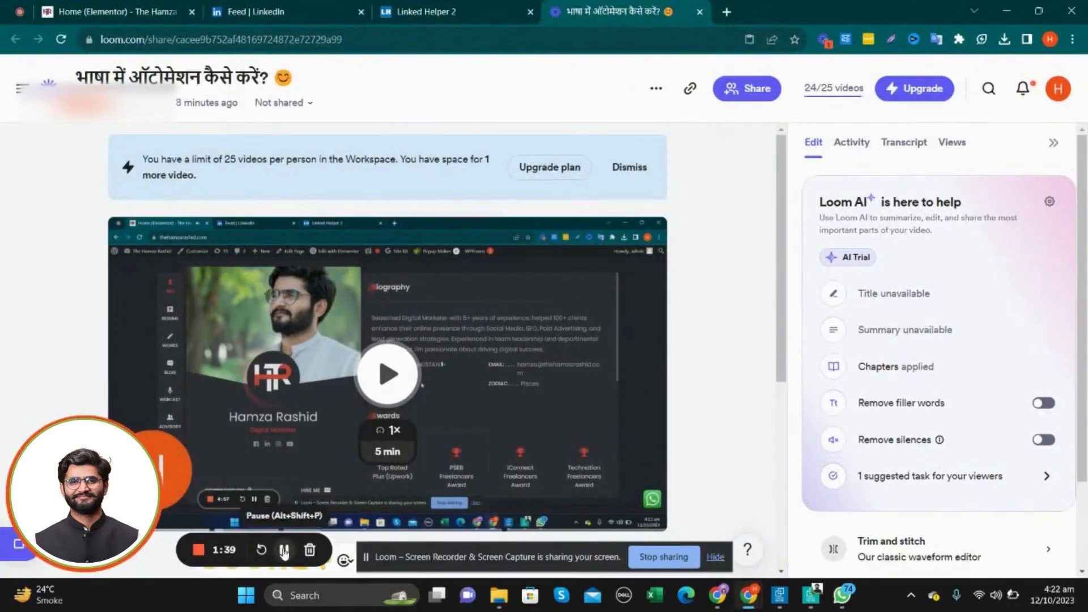
left_click(285, 550)
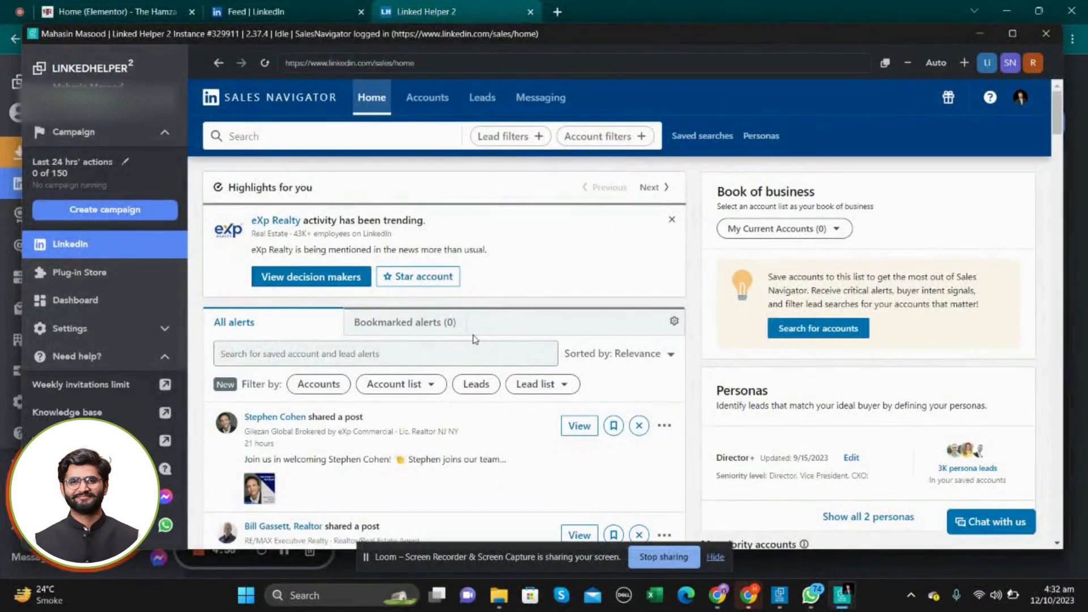
Search Sales Navigator for leads with the keyword healthcare.
left_click(377, 136)
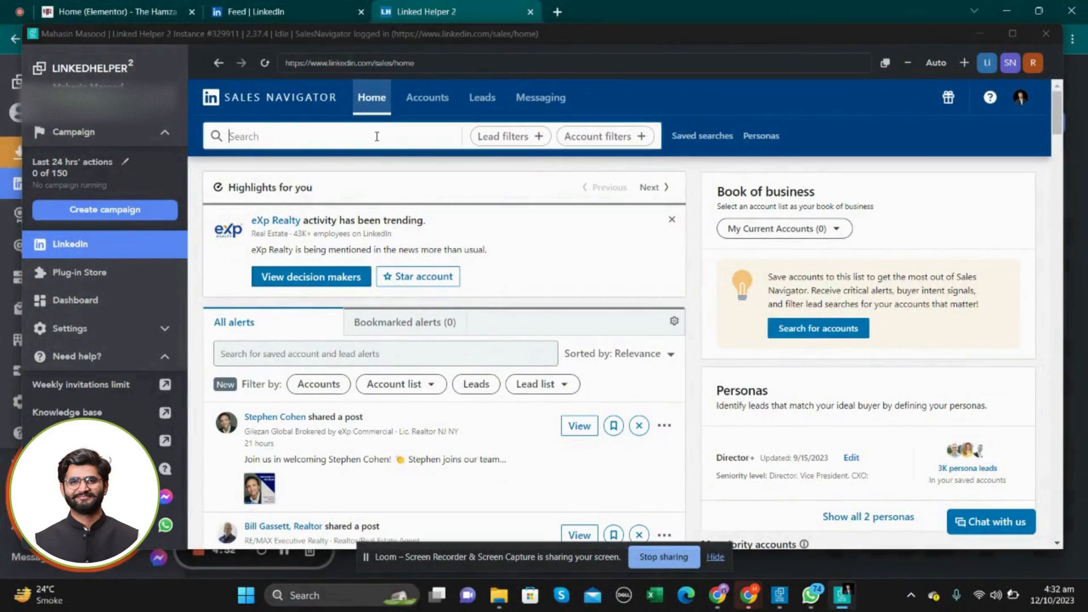
type("healthc")
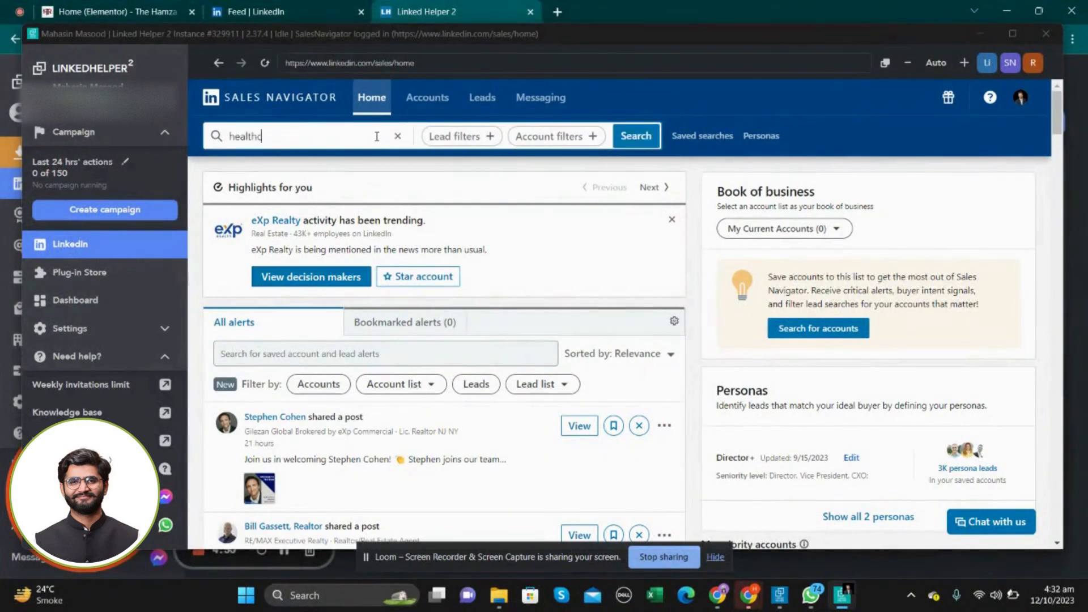
type("are")
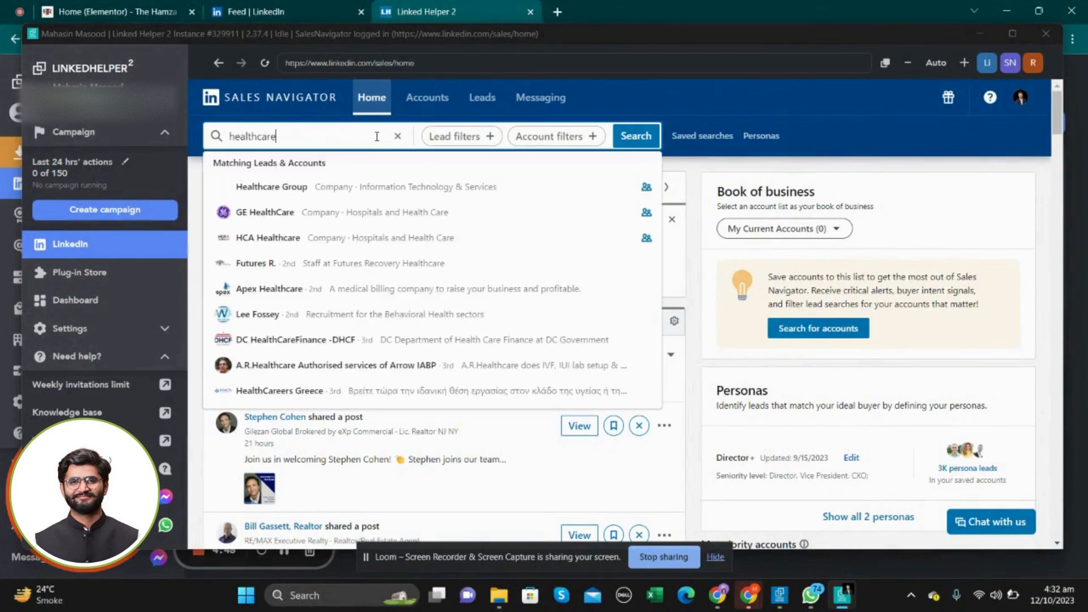
key("Return")
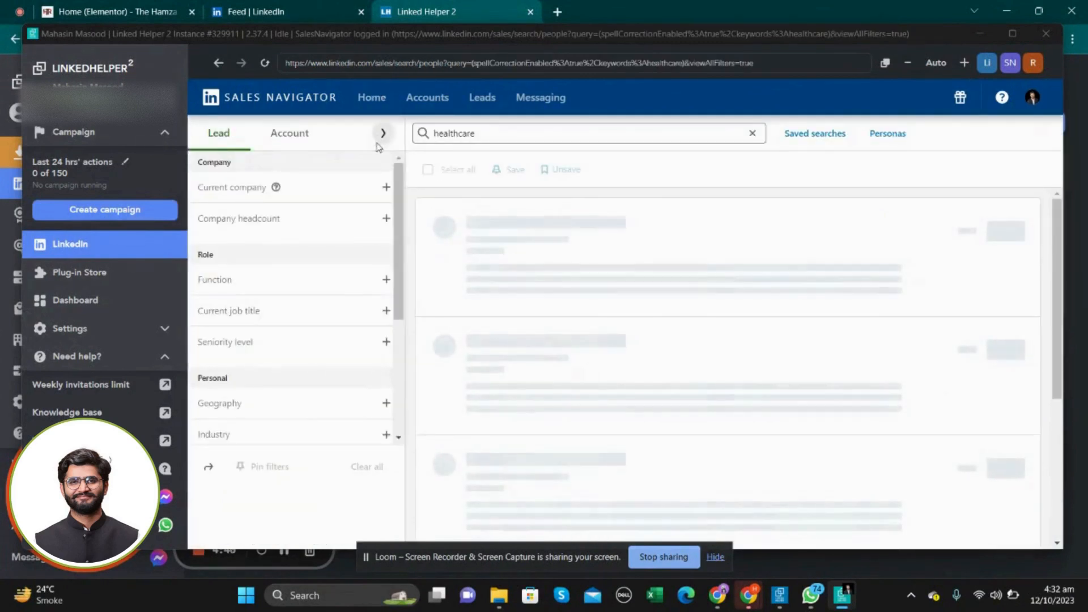
Expand the lead filters and restrict company headcount to 1-10 and 11-50.
left_click(382, 135)
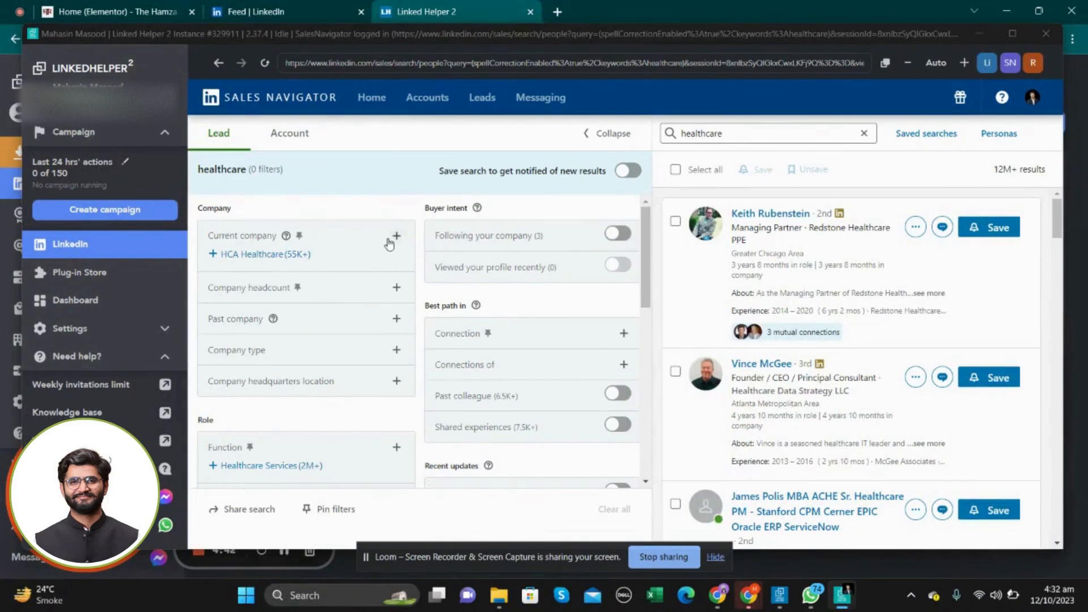
left_click(372, 290)
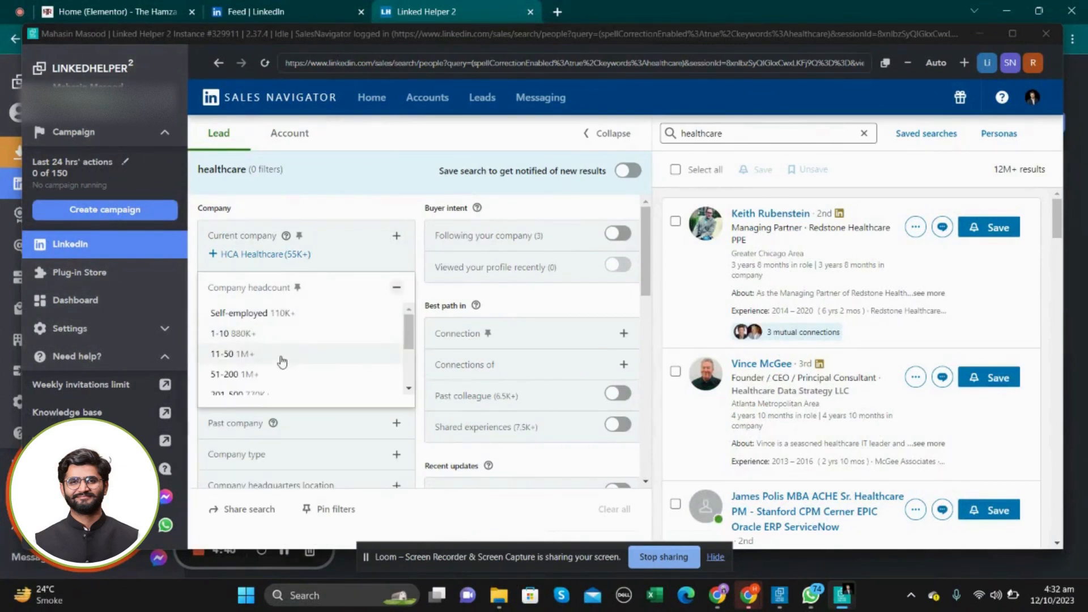
scroll(279, 358, "down", 2)
scroll(272, 354, "up", 2)
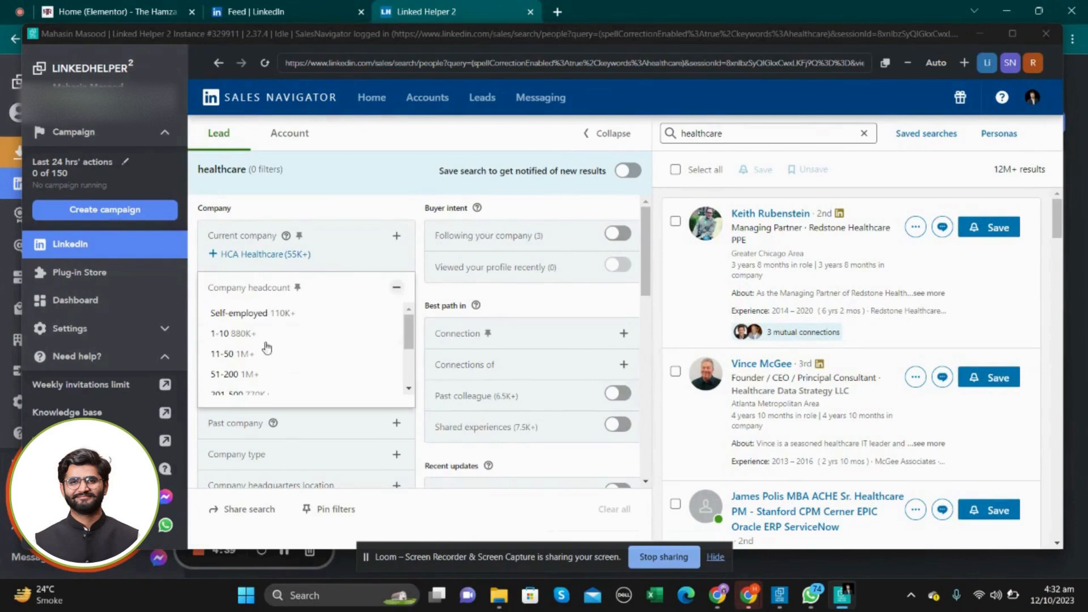
left_click(237, 333)
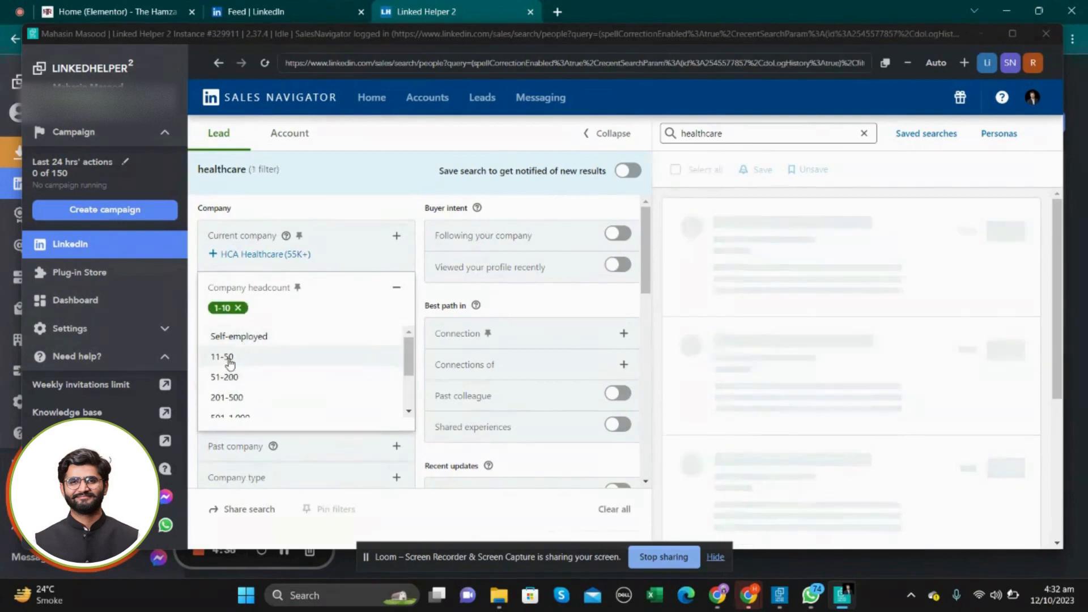
left_click(224, 357)
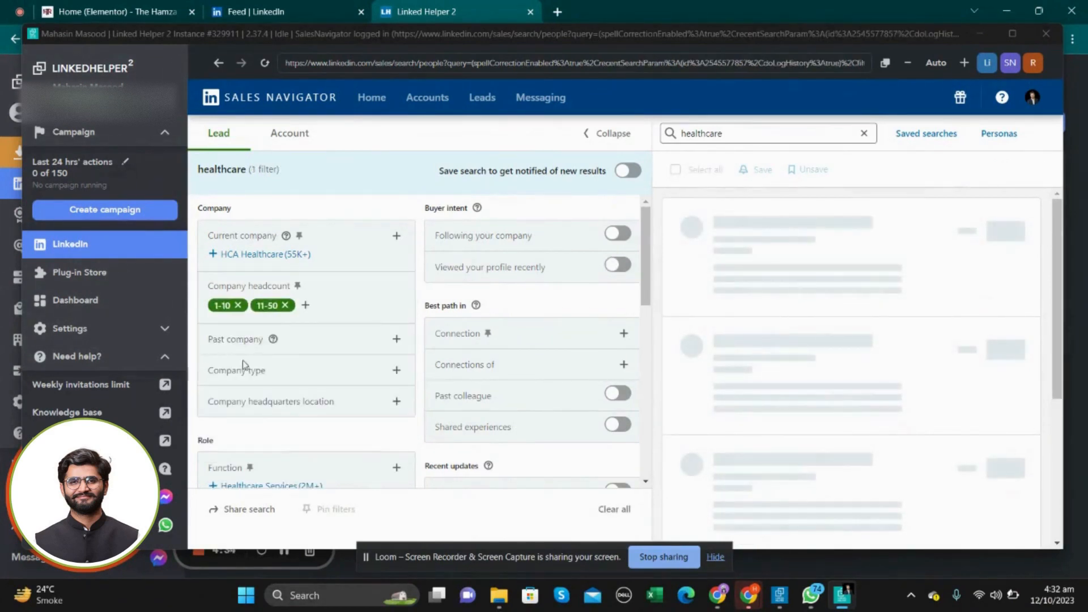
Restrict the company headquarters location of the leads to Riyadh, Saudi Arabia.
scroll(291, 361, "down", 3)
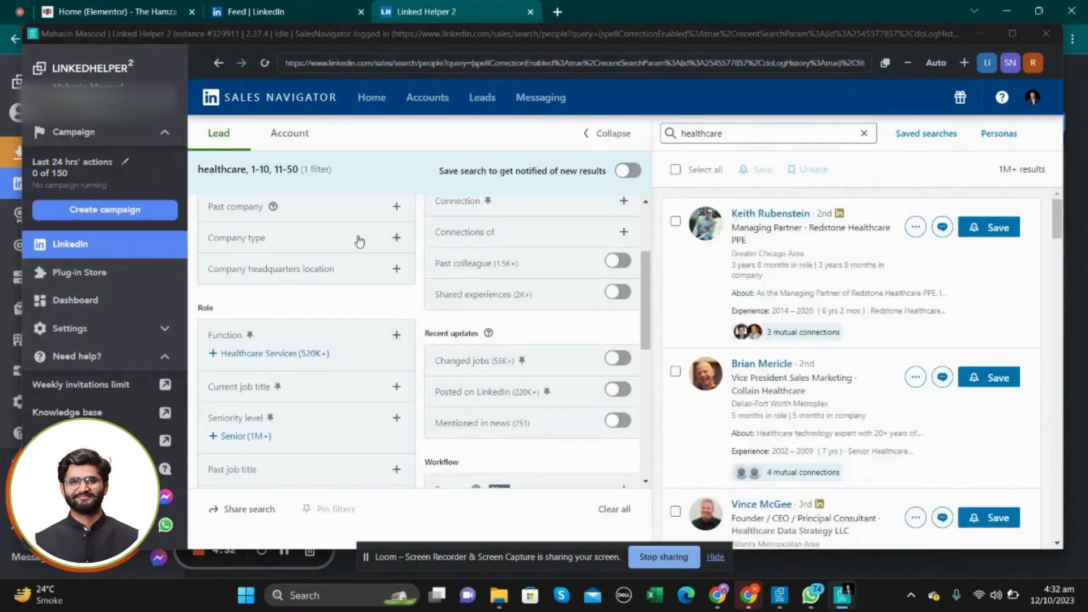
left_click(359, 277)
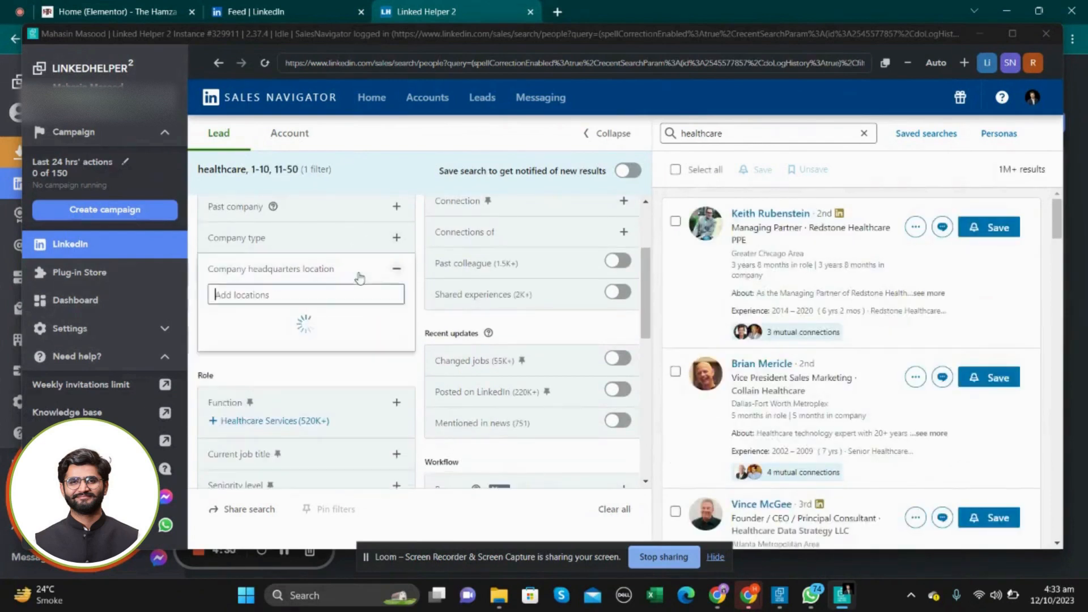
type("ny")
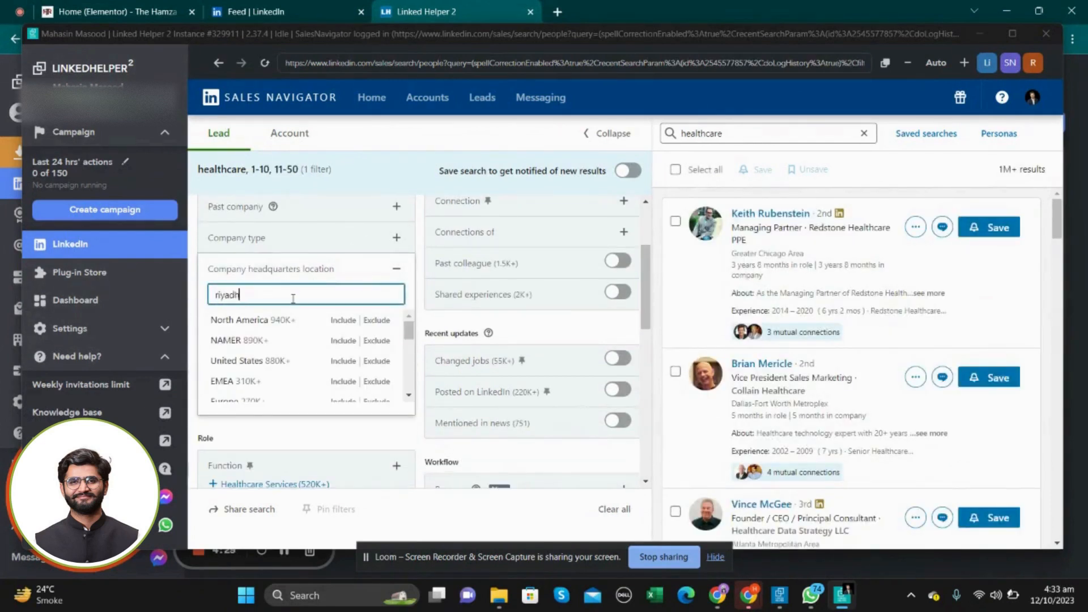
left_click(344, 321)
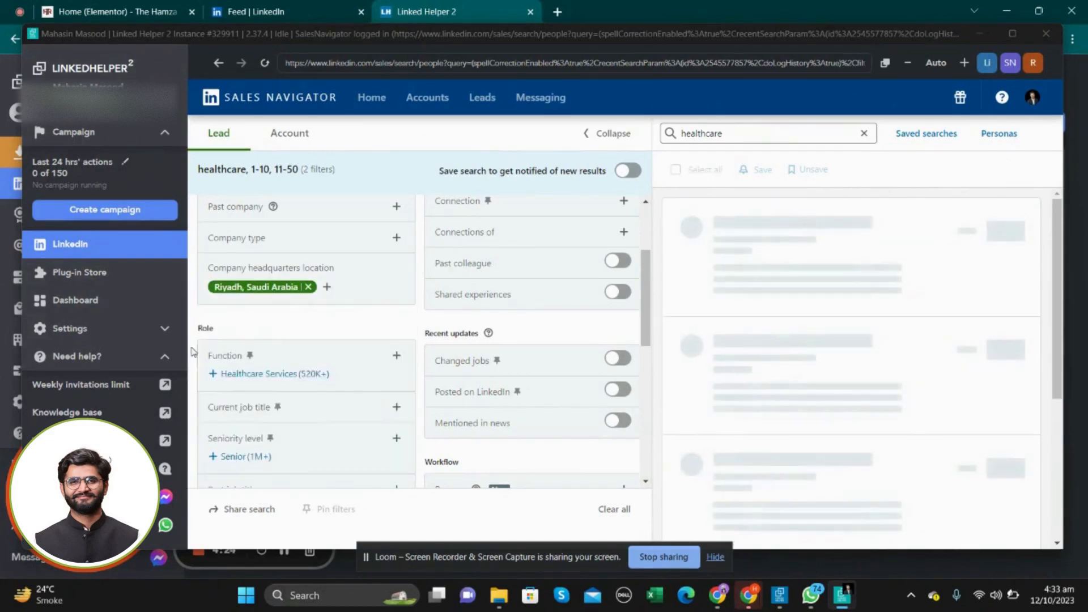
Include Chief Executive Officer and Founder in the current job title filter.
scroll(354, 375, "down", 2)
scroll(354, 375, "down", 1)
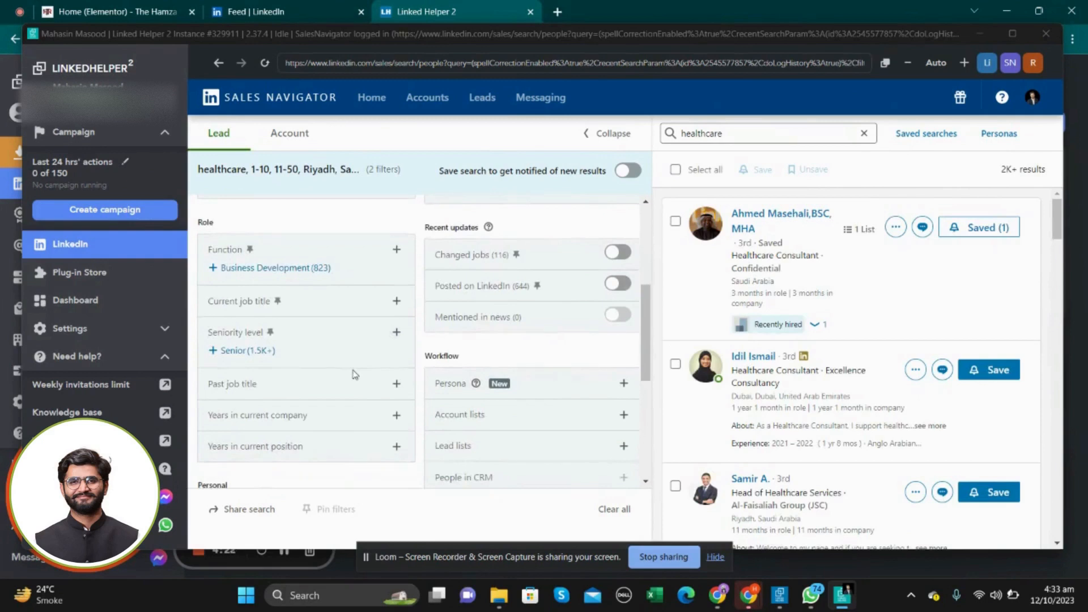
scroll(354, 375, "down", 1)
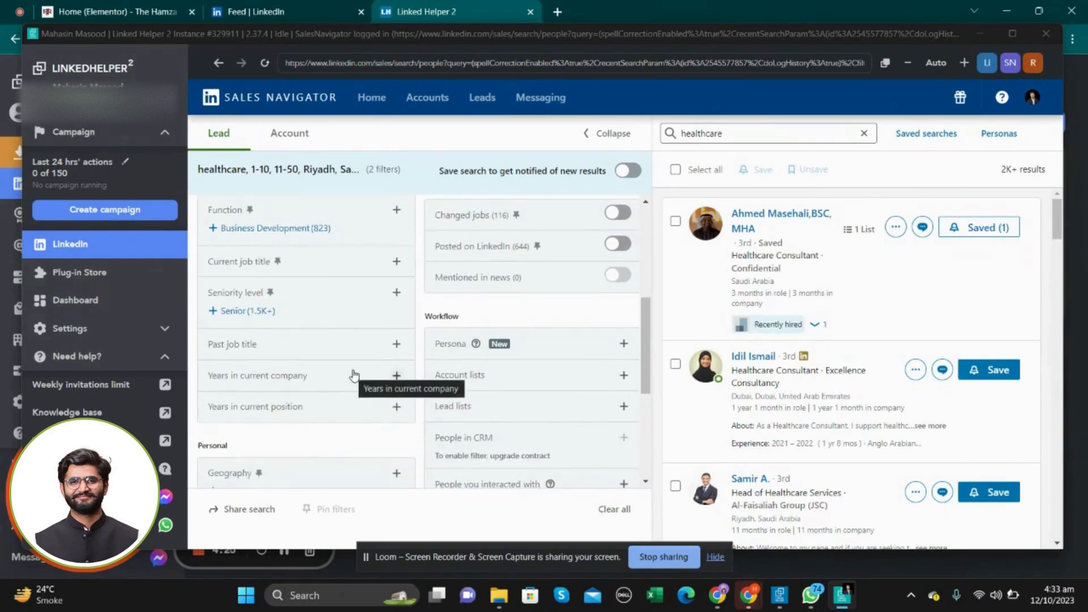
left_click(397, 262)
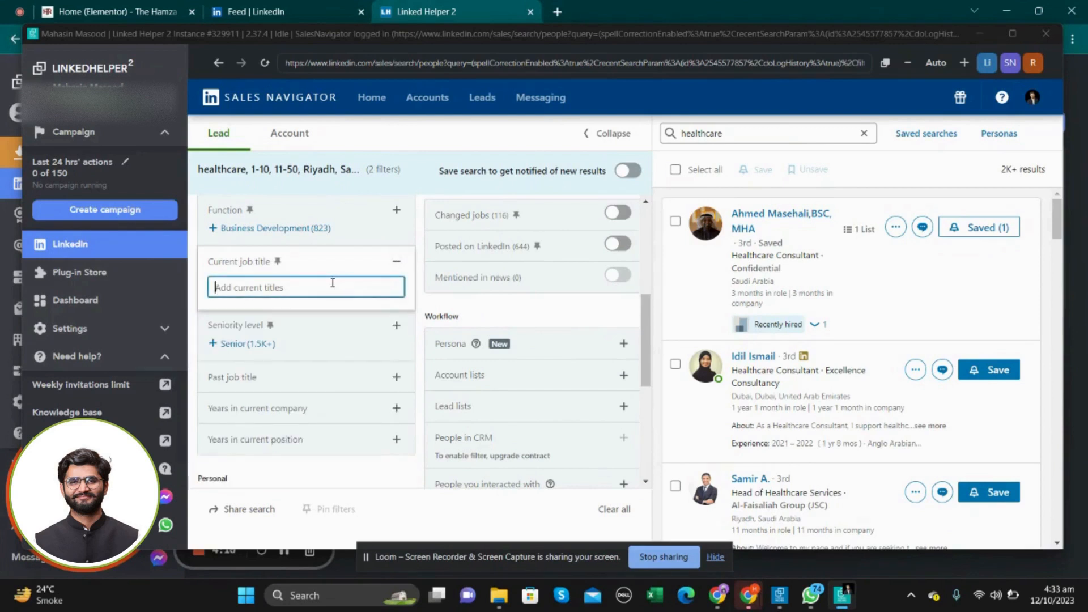
type("CEO")
left_click(342, 310)
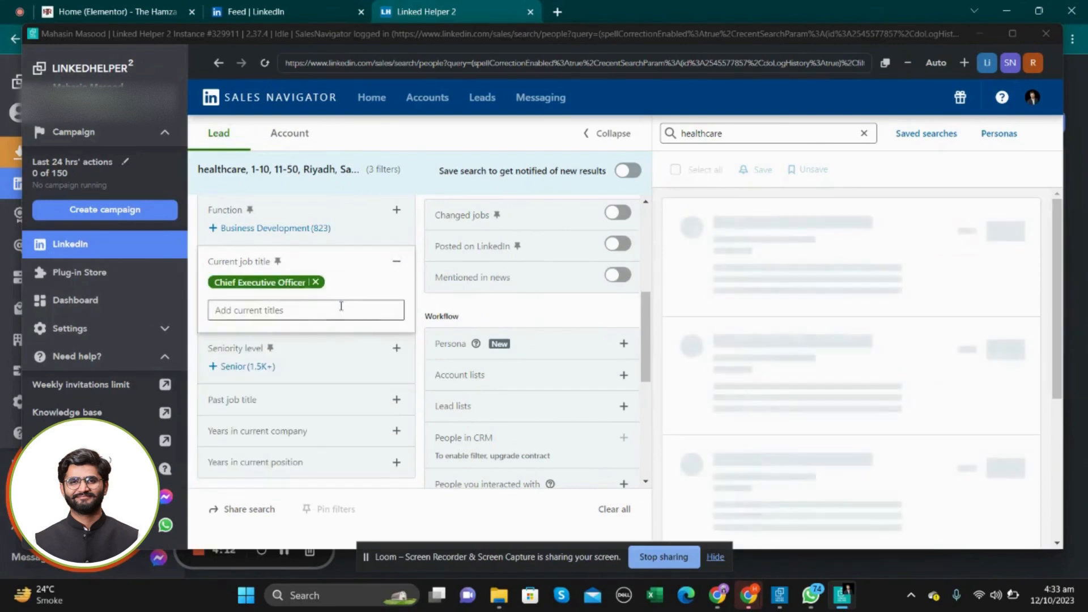
left_click(341, 307)
type("FOunder")
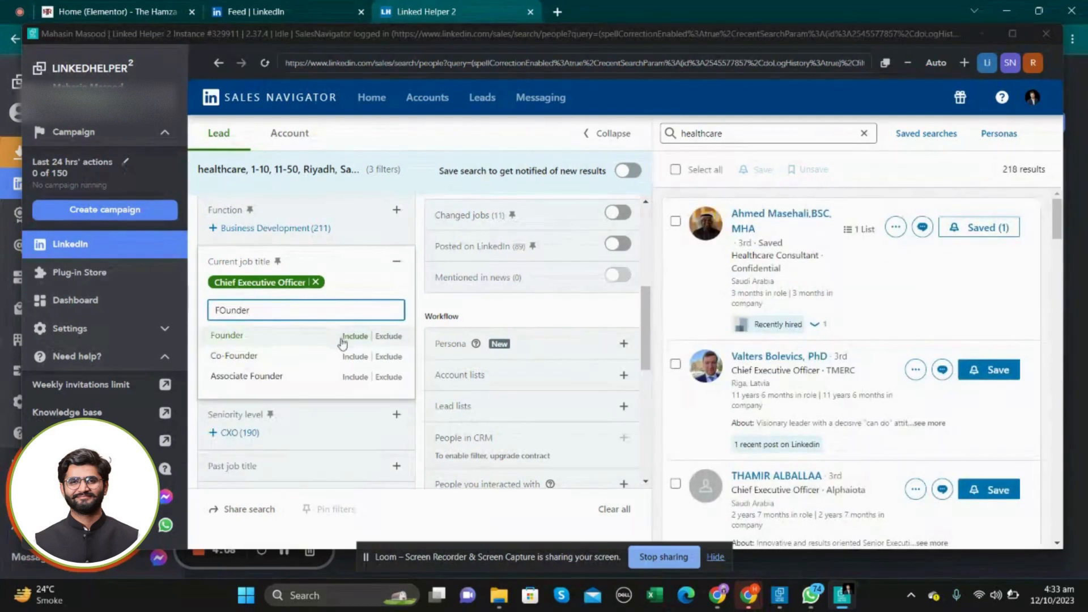
left_click(343, 340)
Include Hospitals and Health Care in the industry filter.
scroll(335, 417, "down", 1)
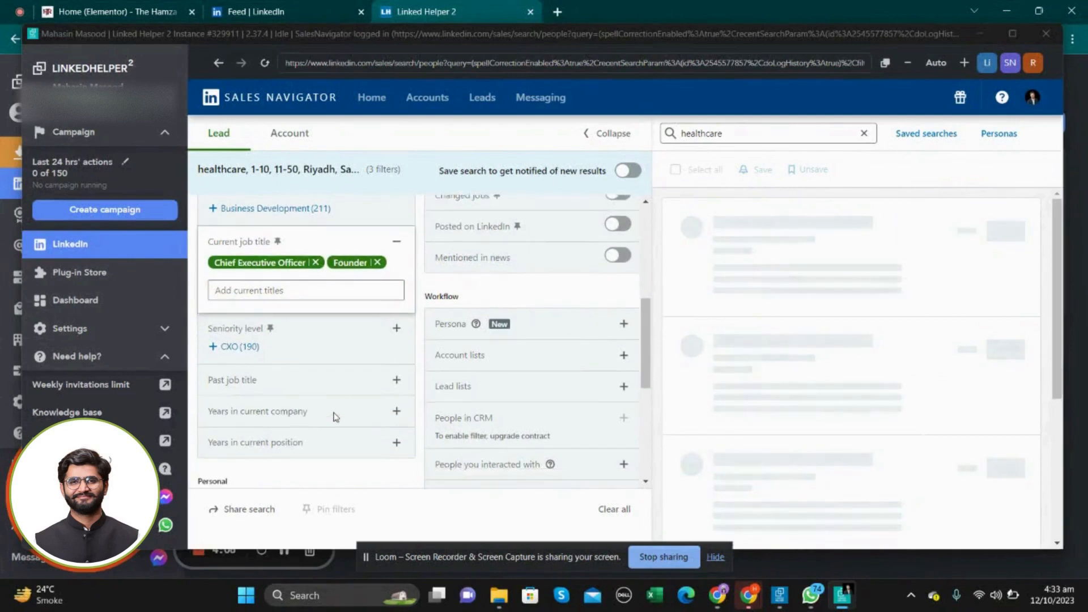
scroll(335, 416, "down", 3)
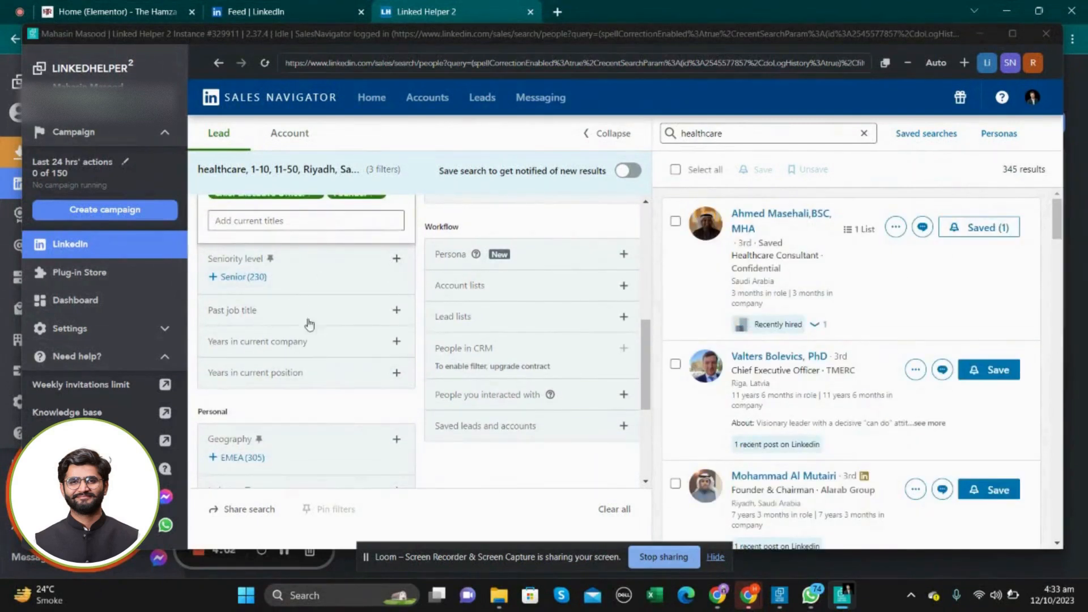
scroll(352, 413, "down", 4)
scroll(351, 414, "down", 4)
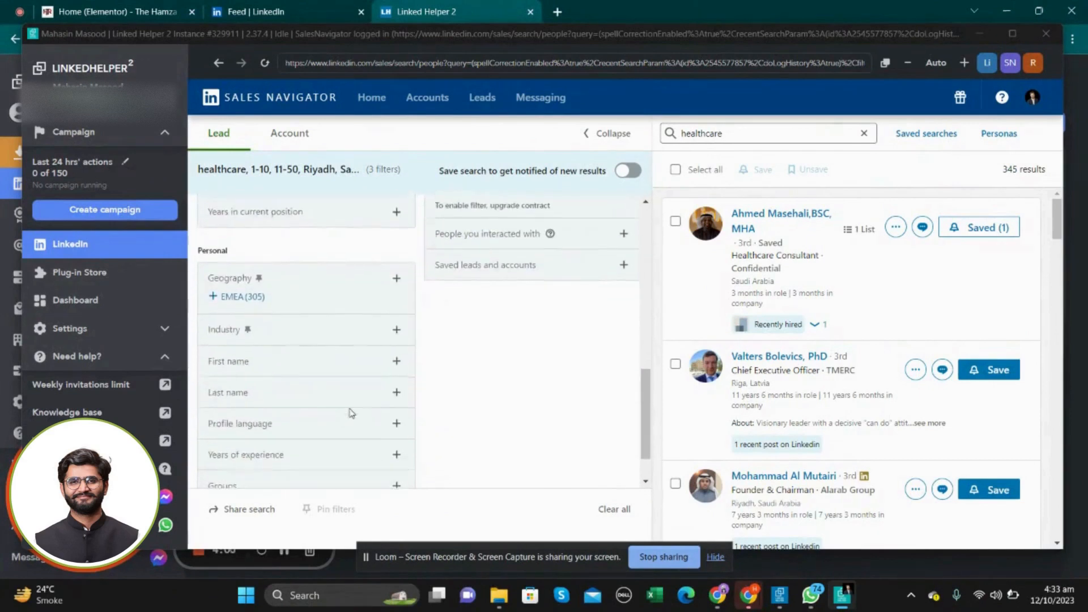
left_click(396, 304)
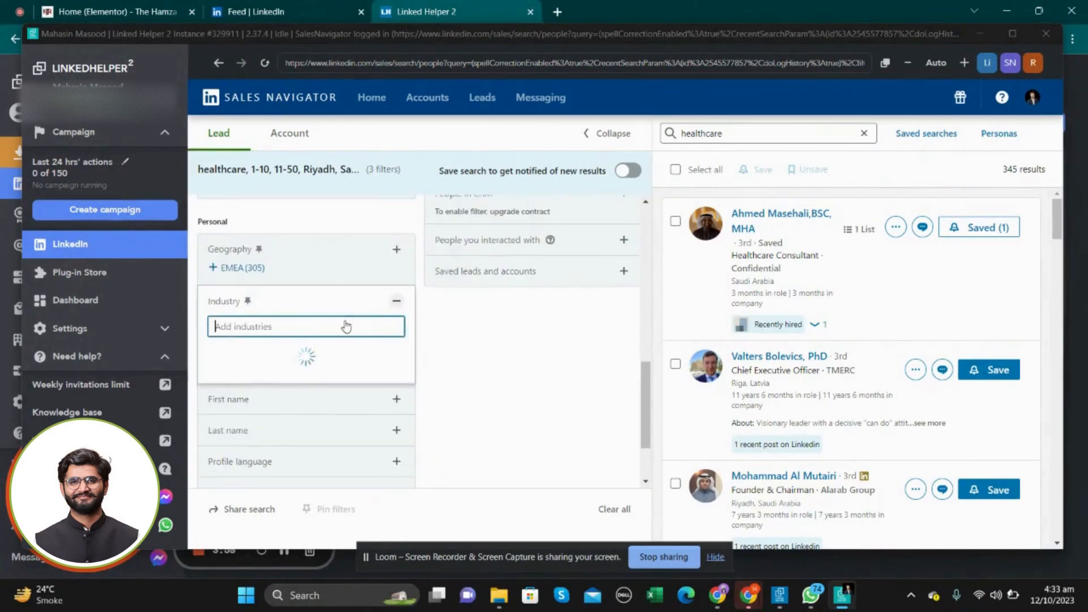
type("hea")
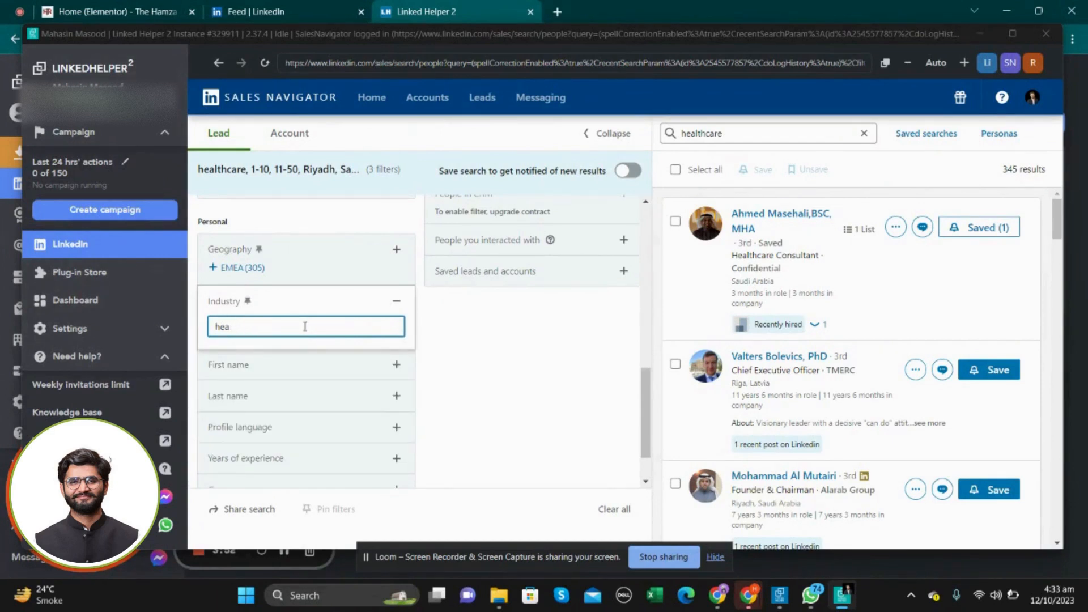
key("BackSpace")
key("BackSpace")
key("BackSpace")
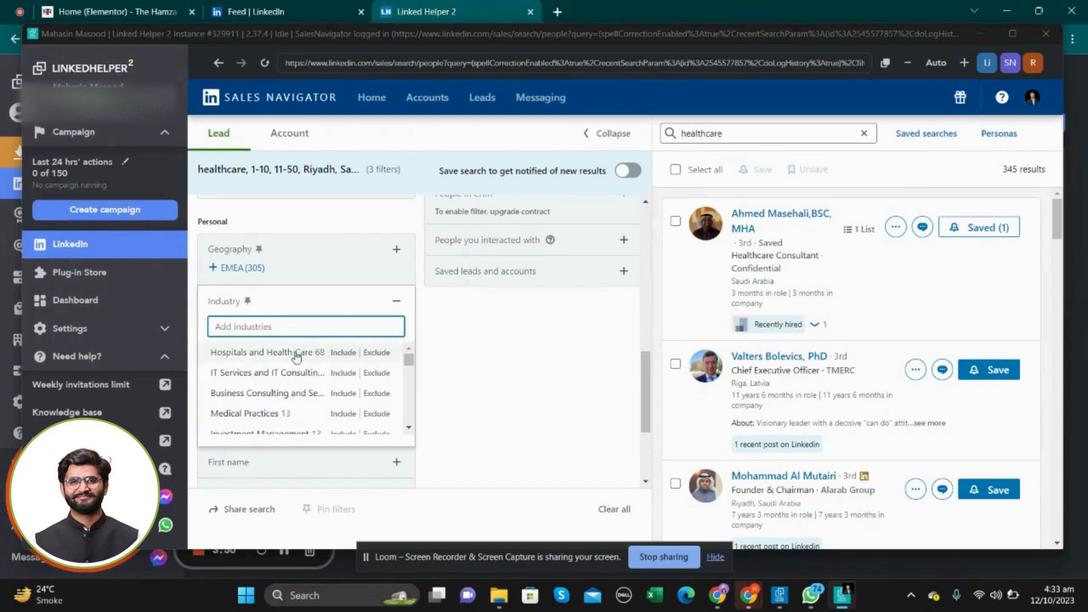
left_click(347, 353)
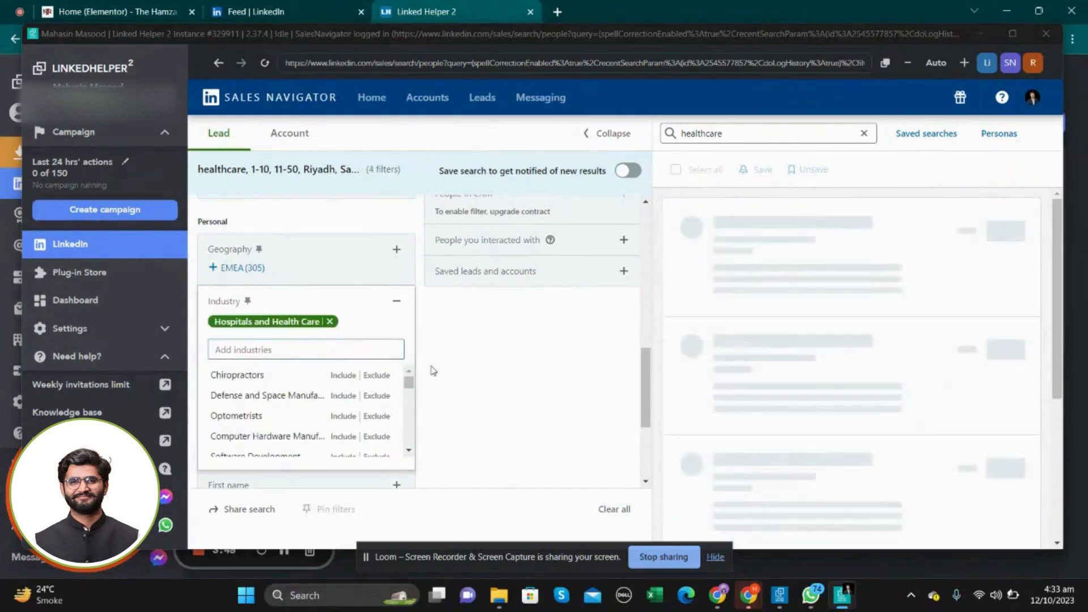
Review all applied lead filters and check how many leads match the search.
scroll(365, 392, "down", 1)
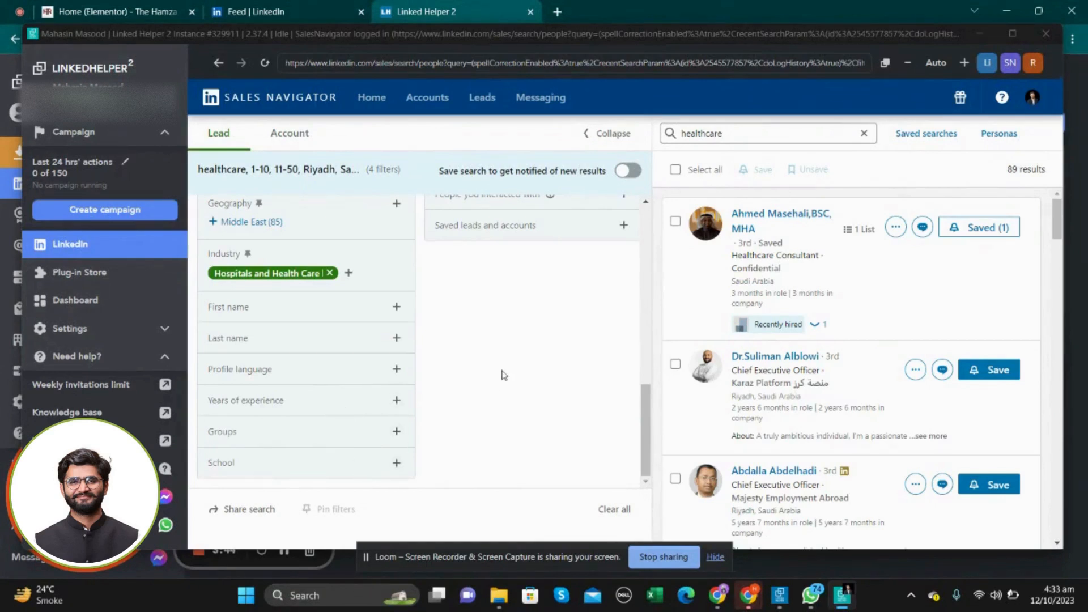
scroll(502, 374, "up", 3)
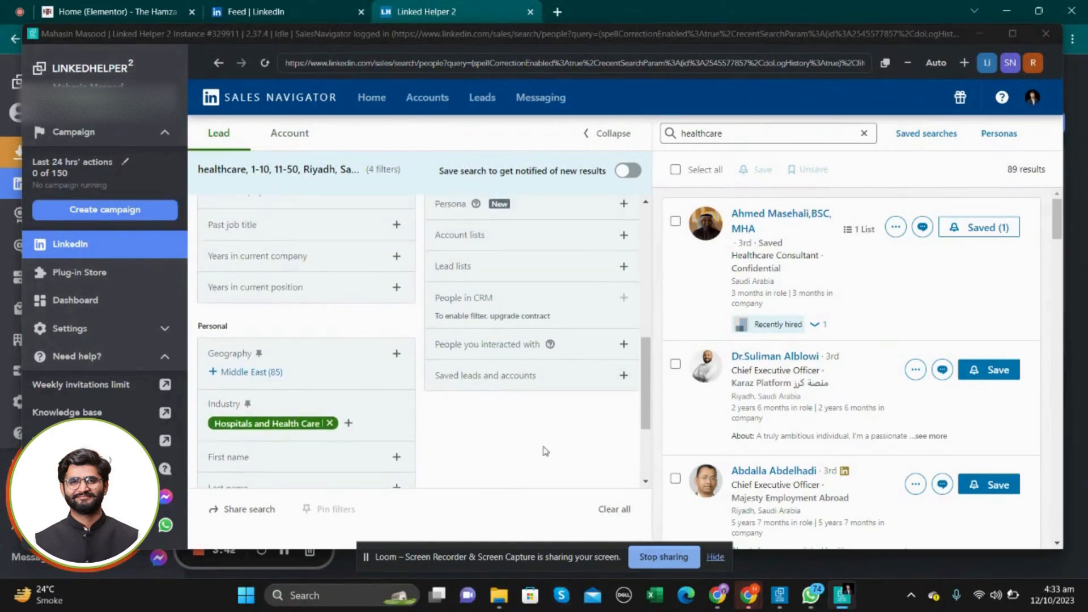
scroll(545, 439, "up", 3)
scroll(545, 436, "up", 3)
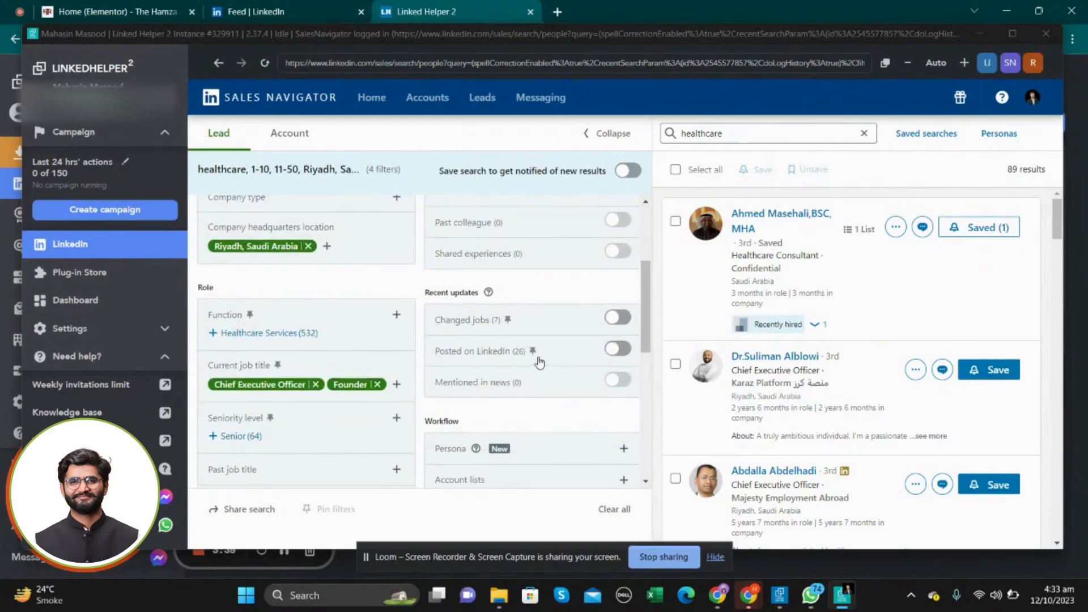
scroll(537, 318, "up", 1)
scroll(537, 328, "up", 4)
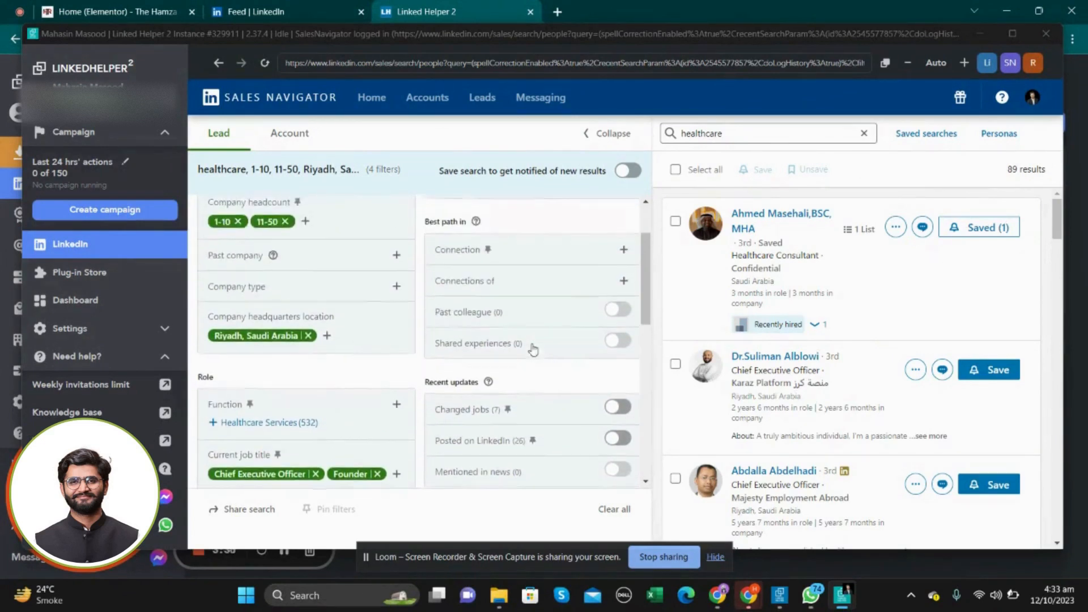
scroll(532, 347, "down", 10)
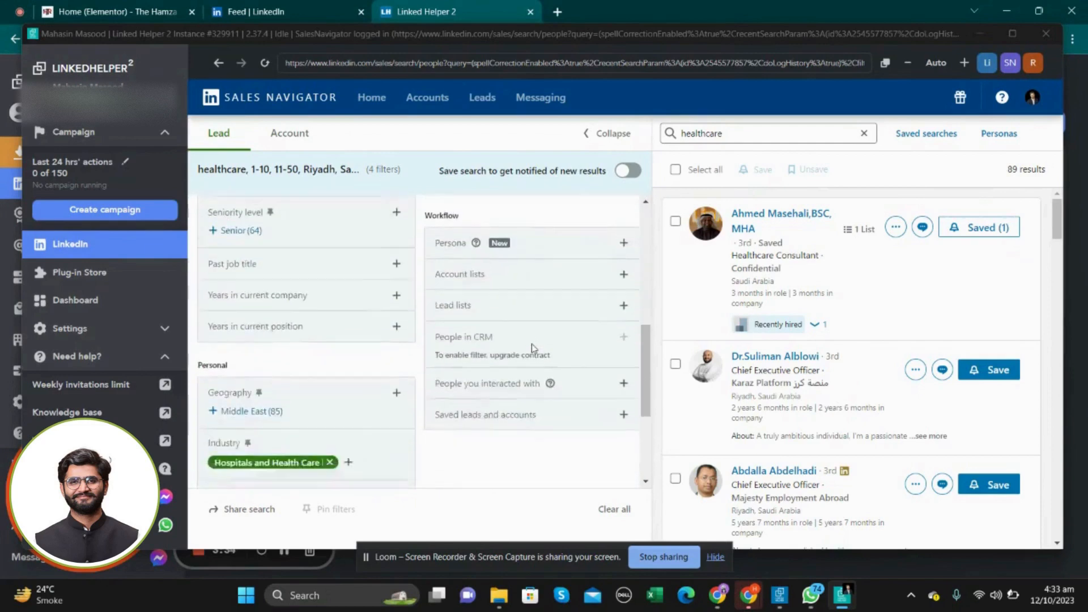
scroll(533, 348, "up", 10)
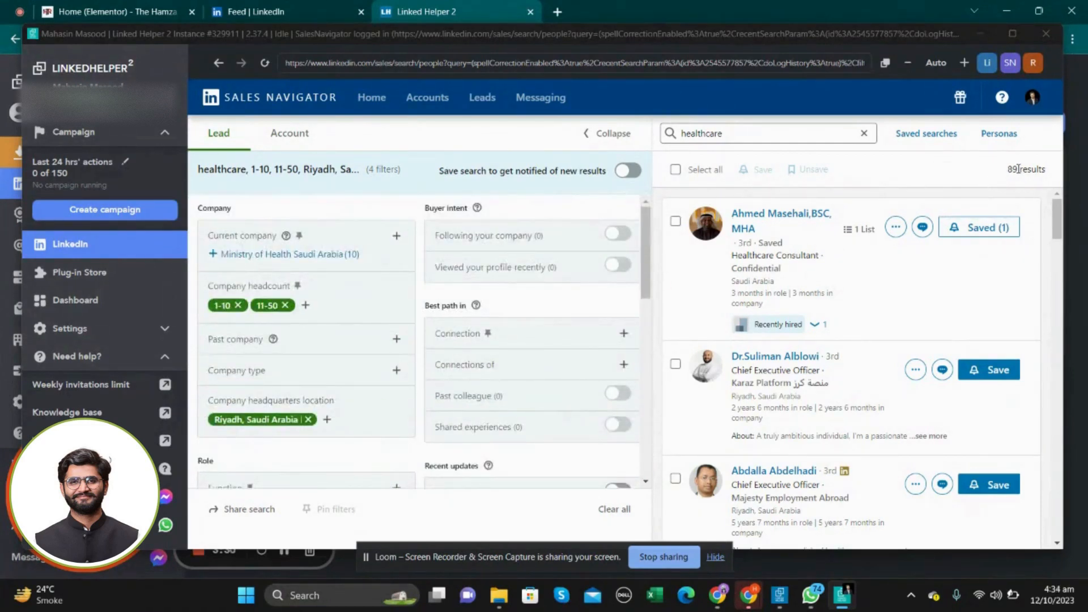
left_click_drag(1019, 169, 1049, 170)
left_click(951, 176)
Save all leads on the first and second result pages to the Saidi healthcare custom list.
left_click(674, 170)
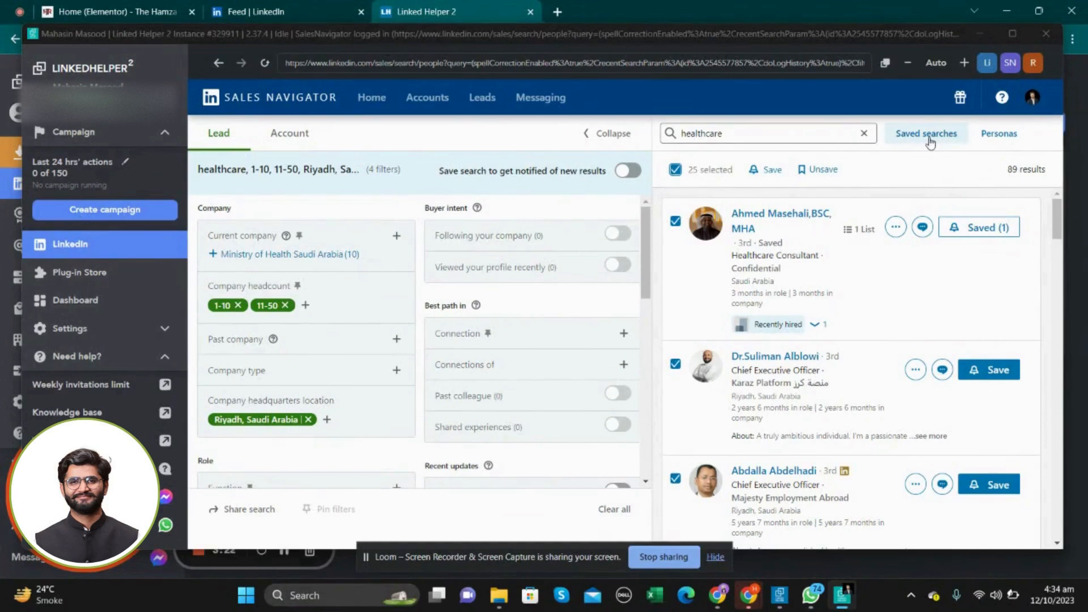
left_click(767, 169)
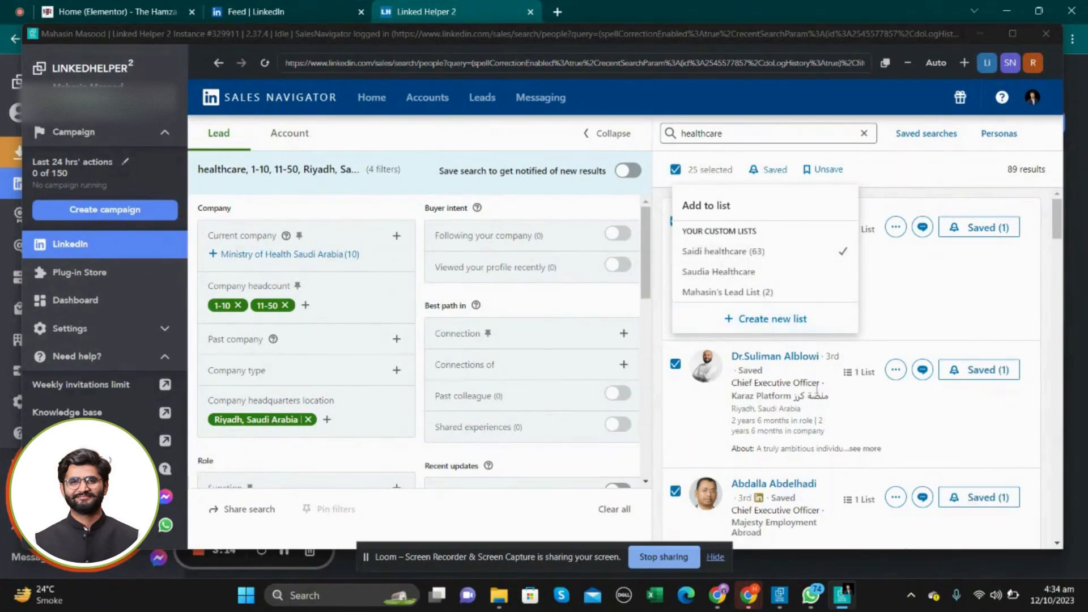
scroll(654, 444, "down", 5)
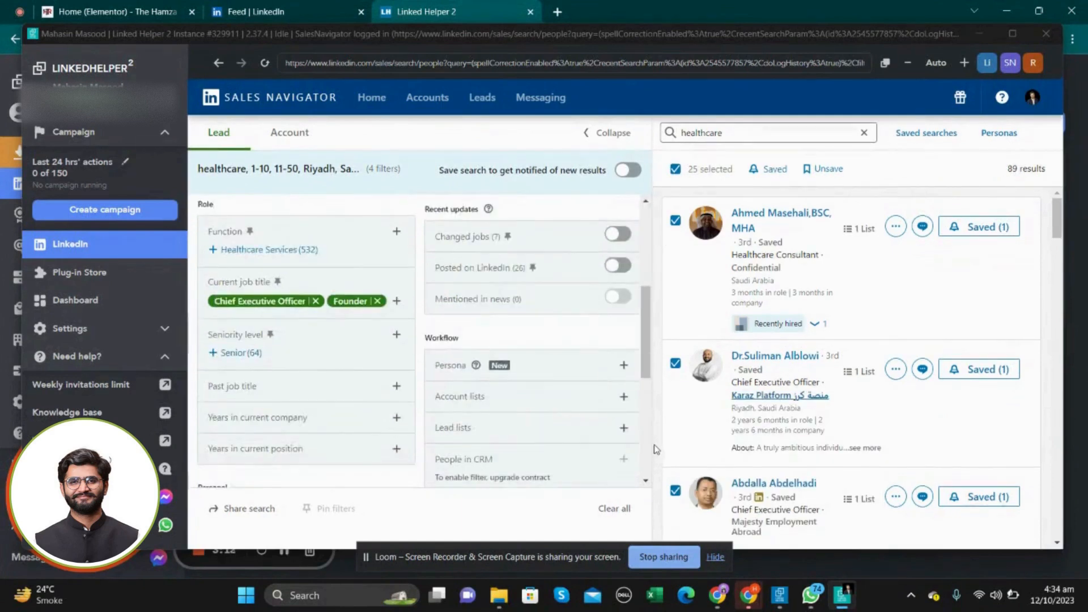
scroll(751, 474, "down", 10)
scroll(749, 470, "down", 5)
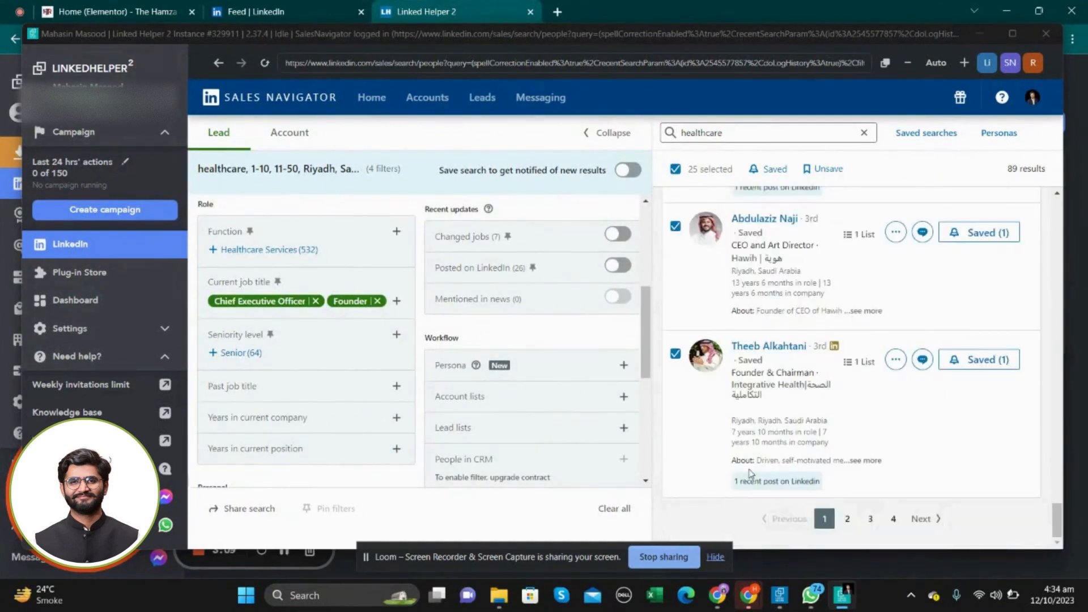
left_click(847, 518)
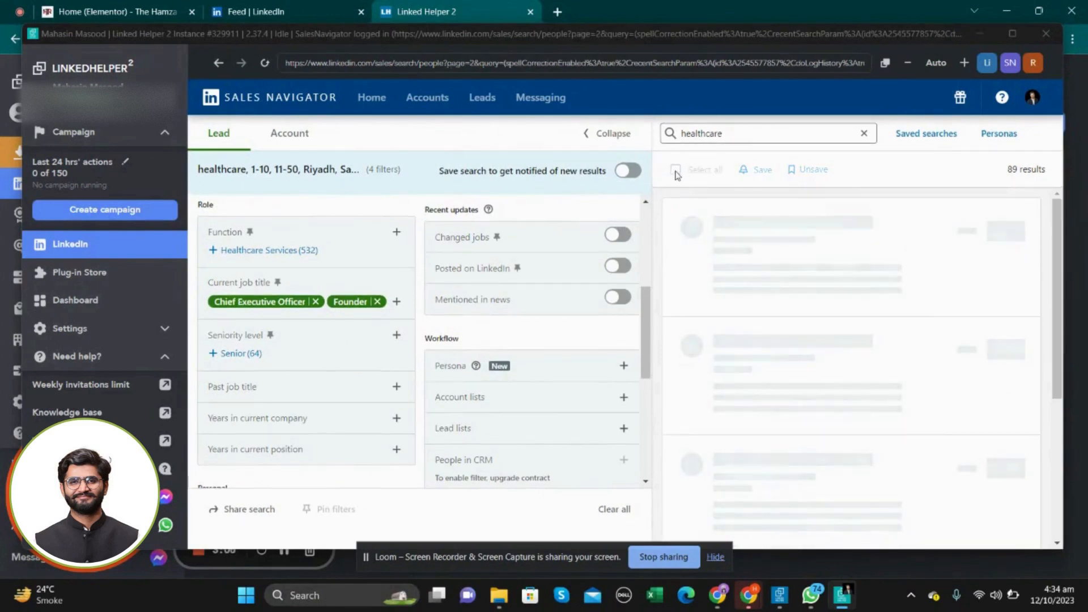
left_click(676, 170)
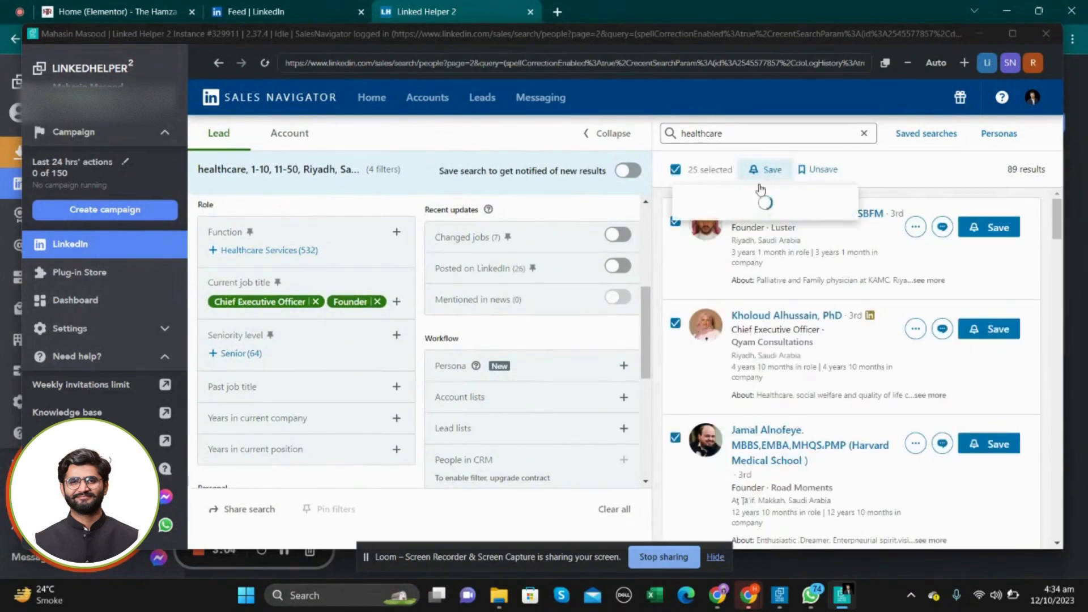
left_click(772, 171)
left_click(749, 252)
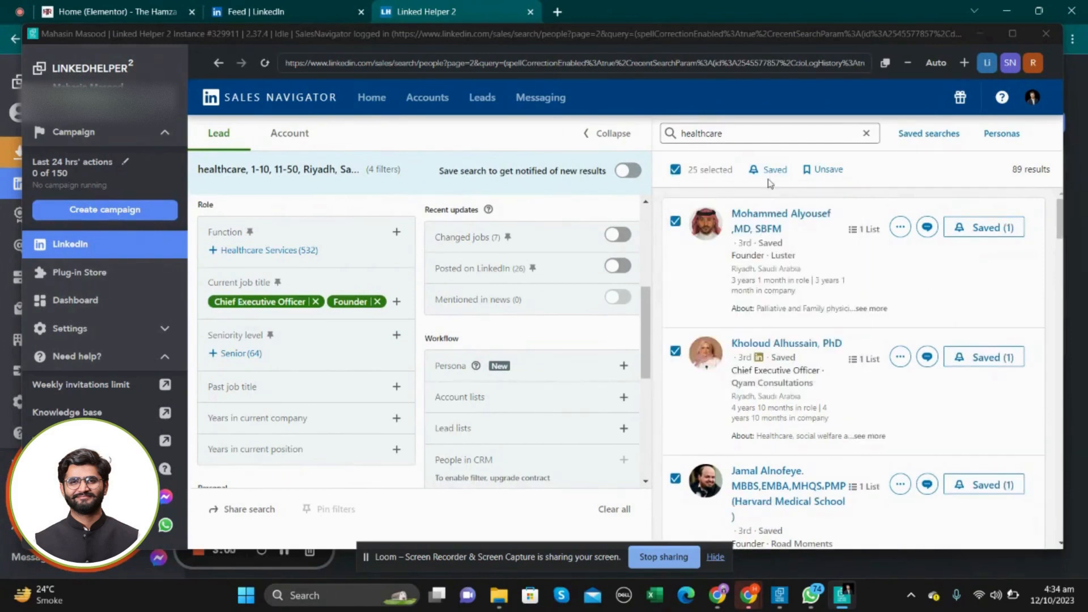
Open the Saidi healthcare lead list and look through its saved leads.
left_click(486, 104)
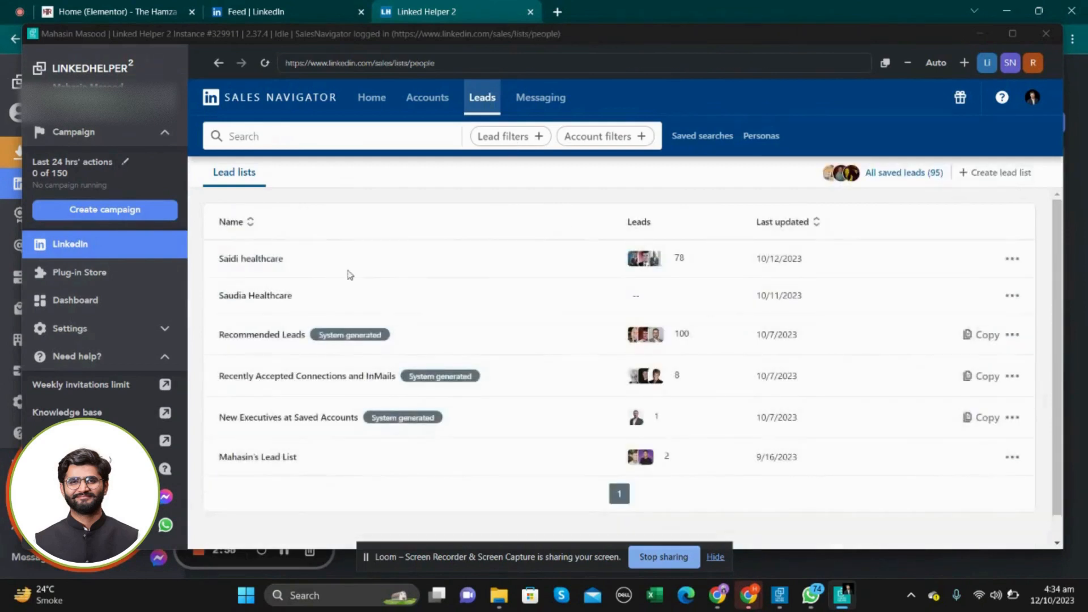
left_click(251, 259)
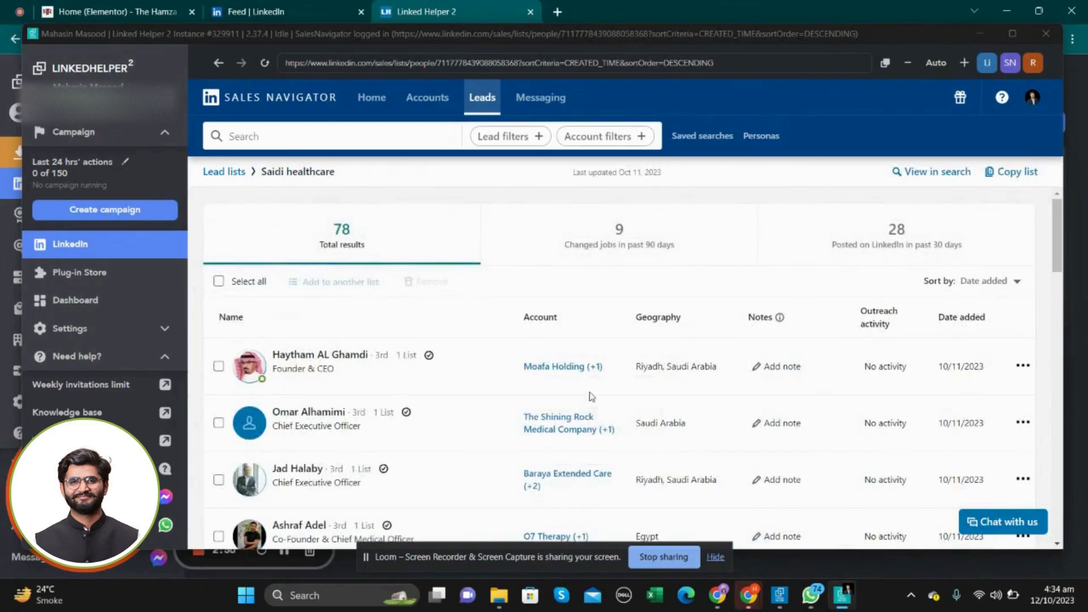
scroll(592, 397, "down", 10)
scroll(592, 396, "down", 10)
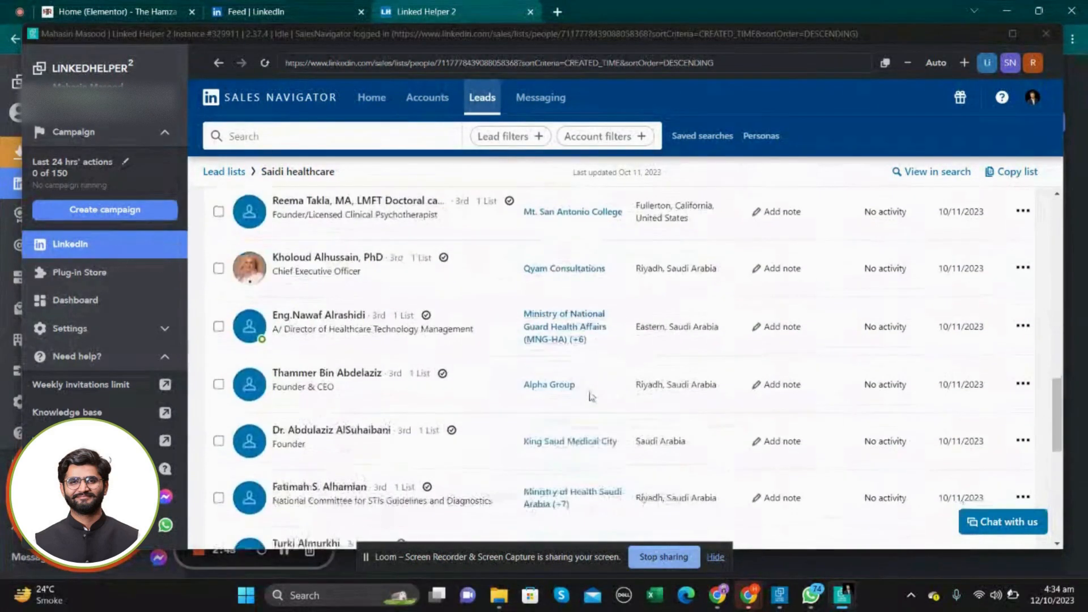
scroll(699, 369, "up", 20)
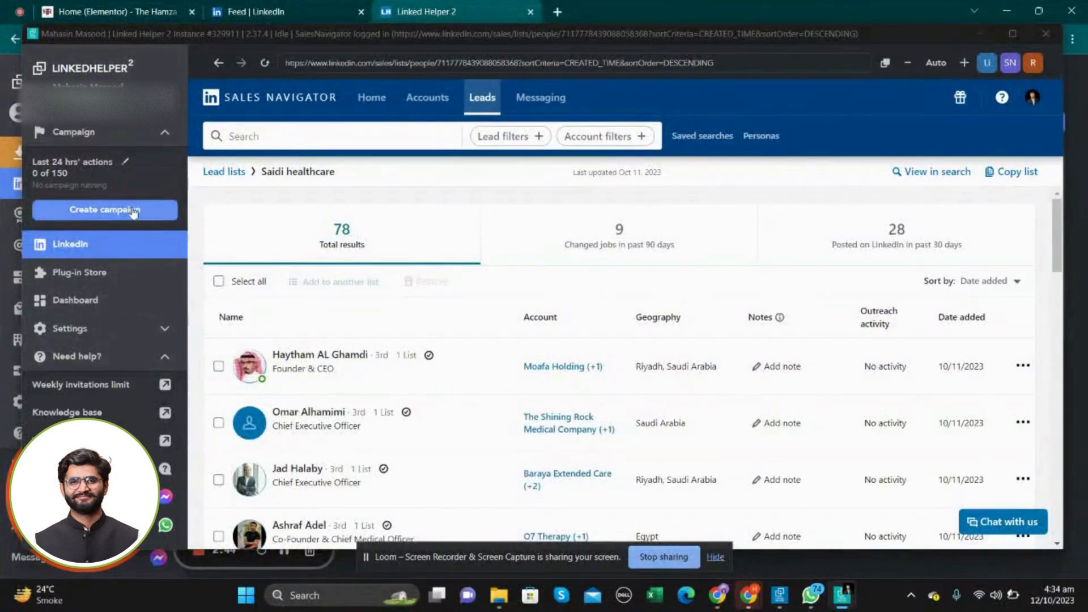
Start a new campaign from the Invite and follow-up template, leaving the campaign name blank.
left_click(103, 213)
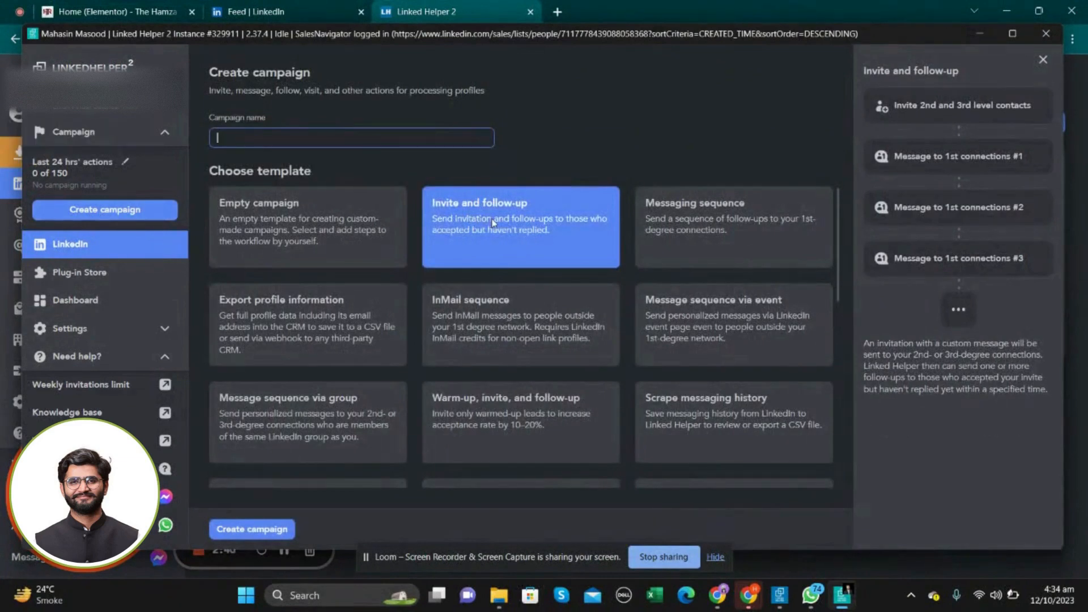
scroll(511, 272, "down", 8)
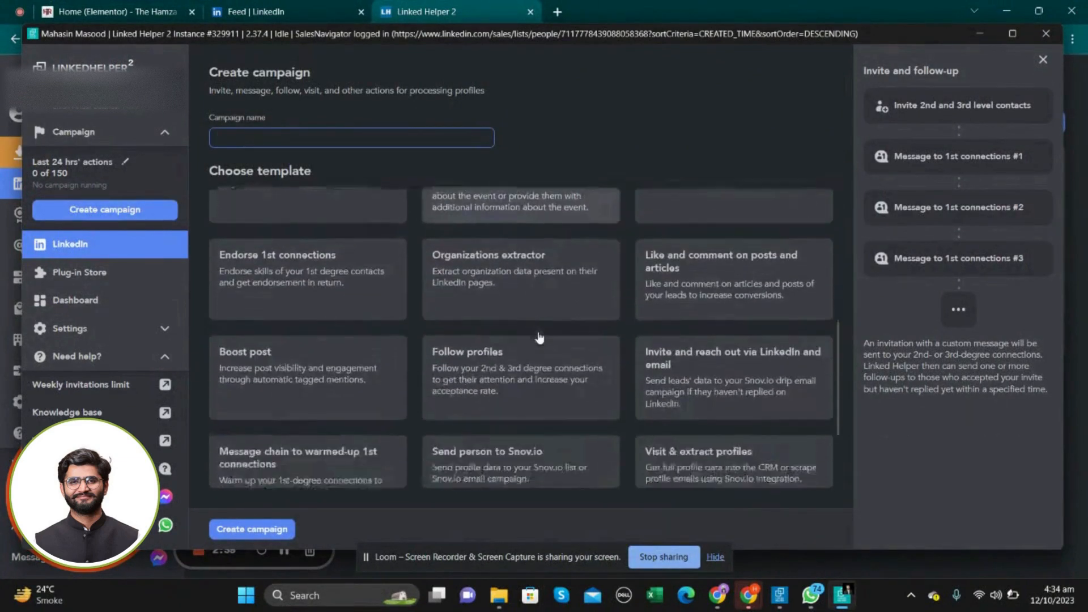
scroll(539, 338, "up", 8)
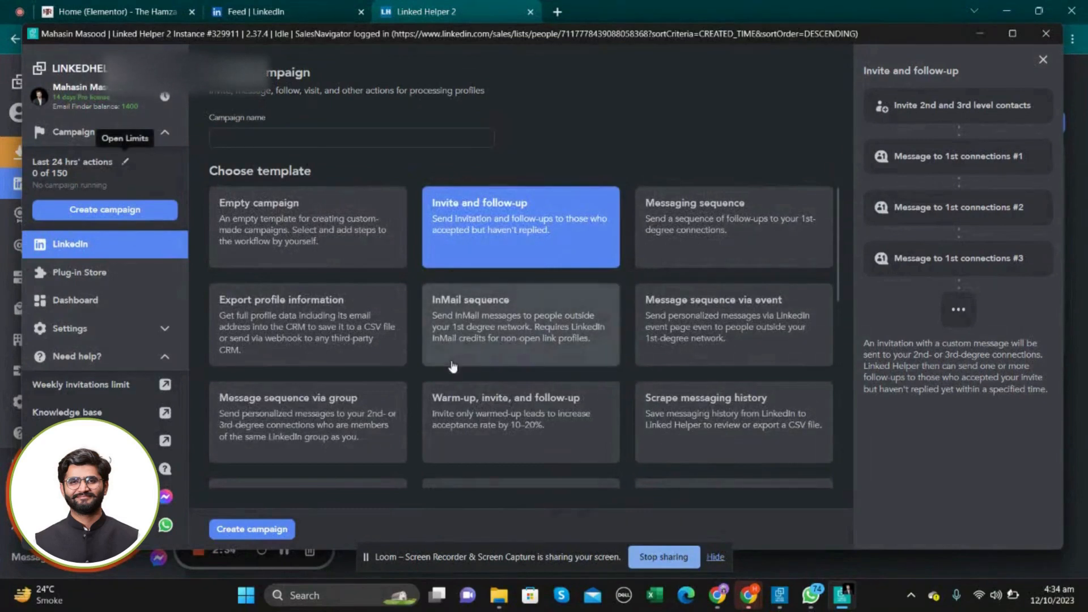
left_click(272, 531)
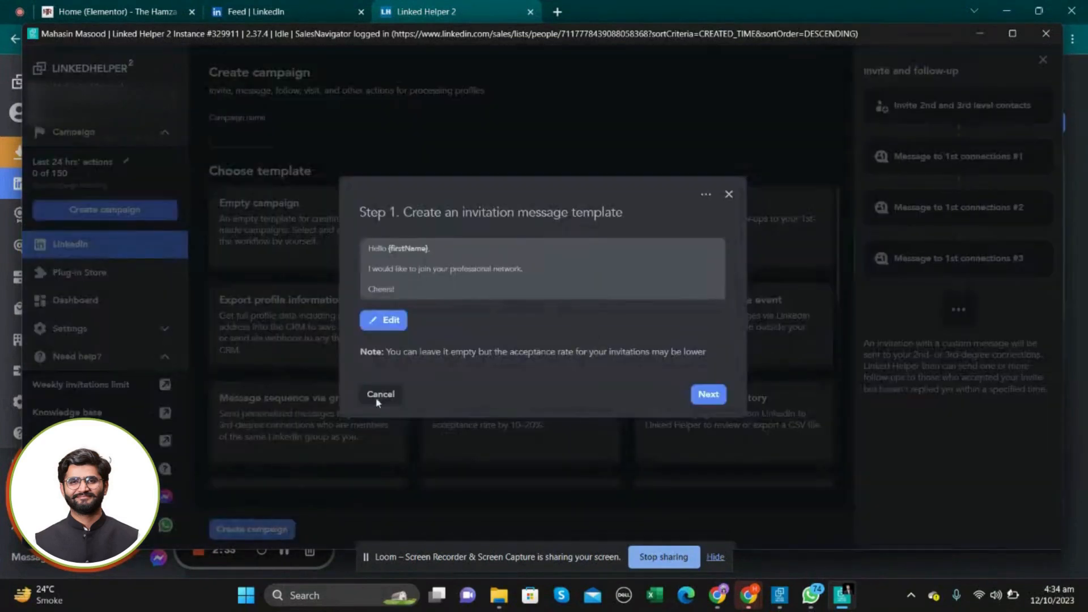
Open the invitation message template for editing and erase the default sentence about joining the professional network, keeping its opening "I".
left_click(458, 270)
left_click(401, 220)
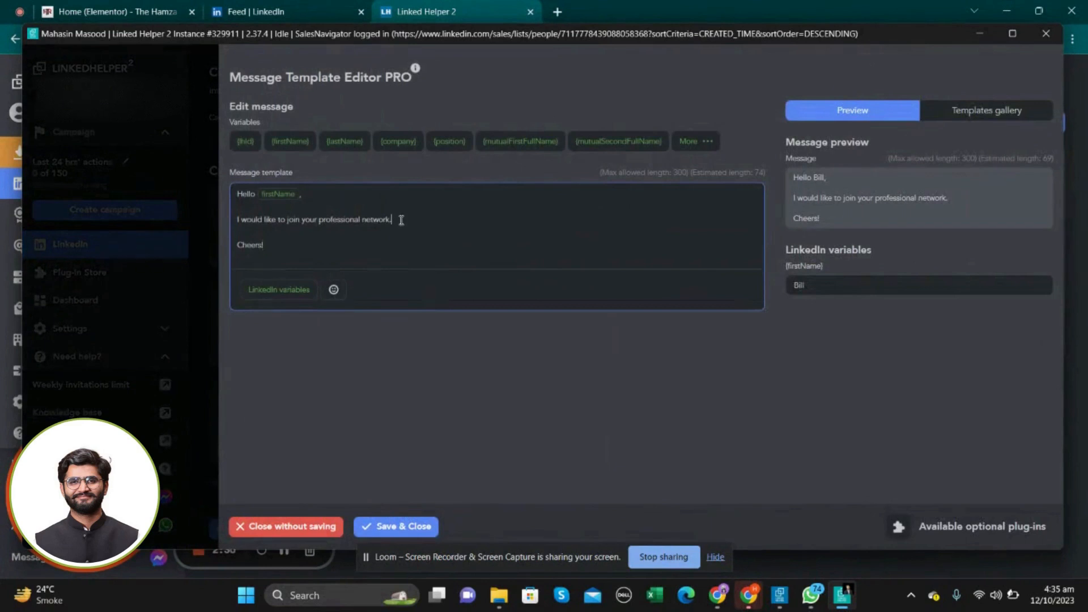
key("BackSpace")
key("BackSpace")
key("BackSpace")
key("BackSpace")
key("BackSpace")
key("BackSpace")
key("BackSpace")
key("BackSpace")
key("BackSpace")
key("BackSpace")
key("BackSpace")
key("BackSpace")
key("BackSpace")
key("BackSpace")
key("BackSpace")
key("BackSpace")
key("BackSpace")
key("BackSpace")
key("BackSpace")
key("BackSpace")
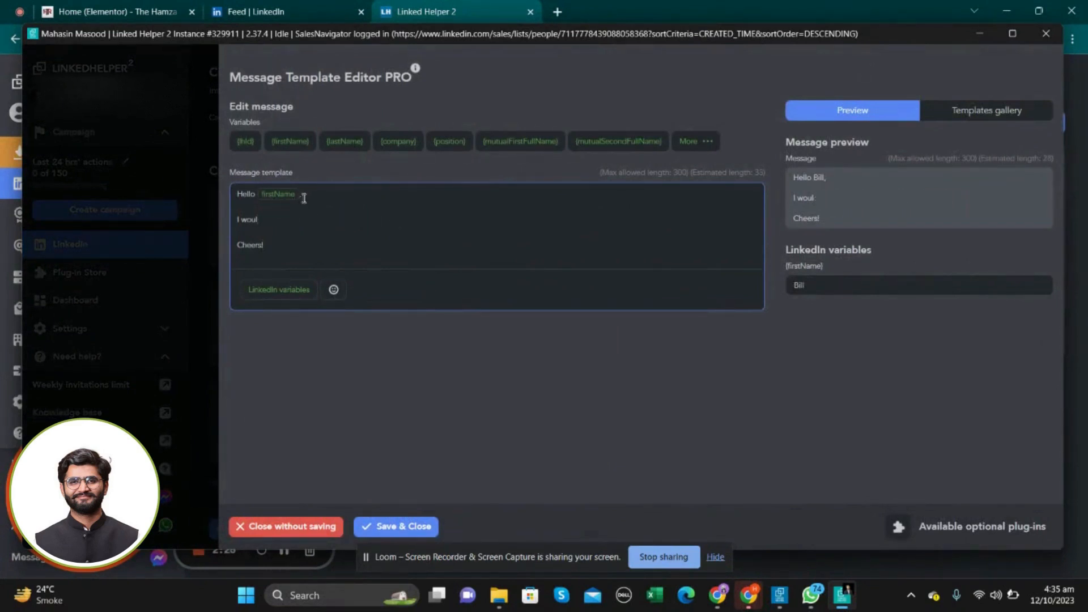
left_click_drag(307, 197, 270, 191)
left_click(267, 223)
key("BackSpace")
key("BackSpace")
key("BackSpace")
Write "I have Seen your profile and I am looking to connect with" in the invitation, followed by the position variable.
type("Hva")
key("BackSpace")
type("g")
key("BackSpace")
type("hvaave Seen yourprofile and")
key("BackSpace")
key("BackSpace")
key("BackSpace")
key("BackSpace")
key("BackSpace")
key("BackSpace")
key("BackSpace")
key("BackSpace")
key("BackSpace")
key("BackSpace")
key("BackSpace")
type("profile and I am lko")
key("BackSpace")
key("BackSpace")
key("BackSpace")
type("looking to ")
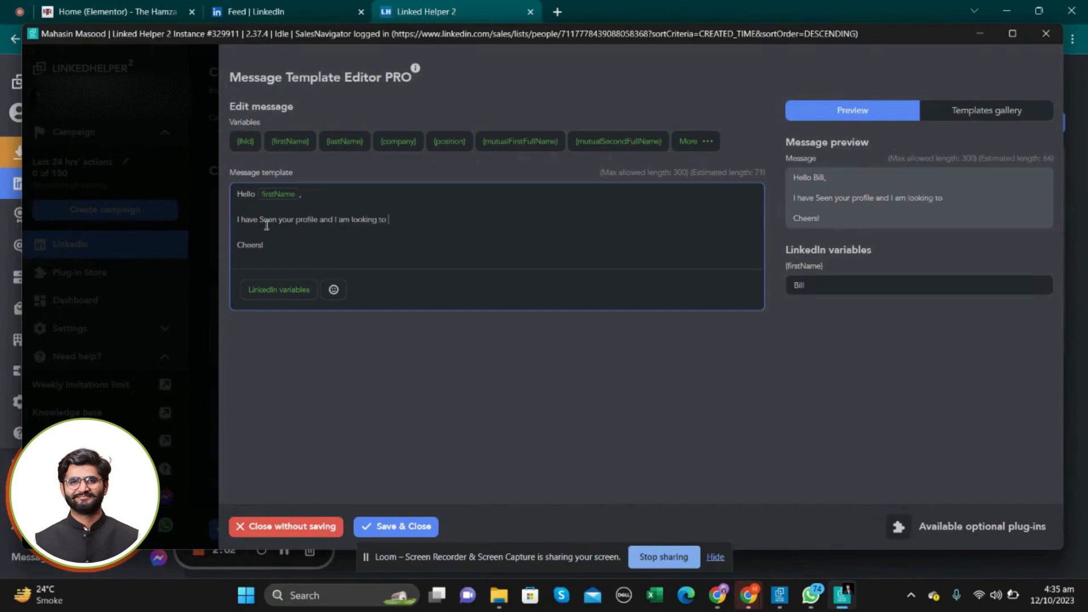
type("connect with some decision")
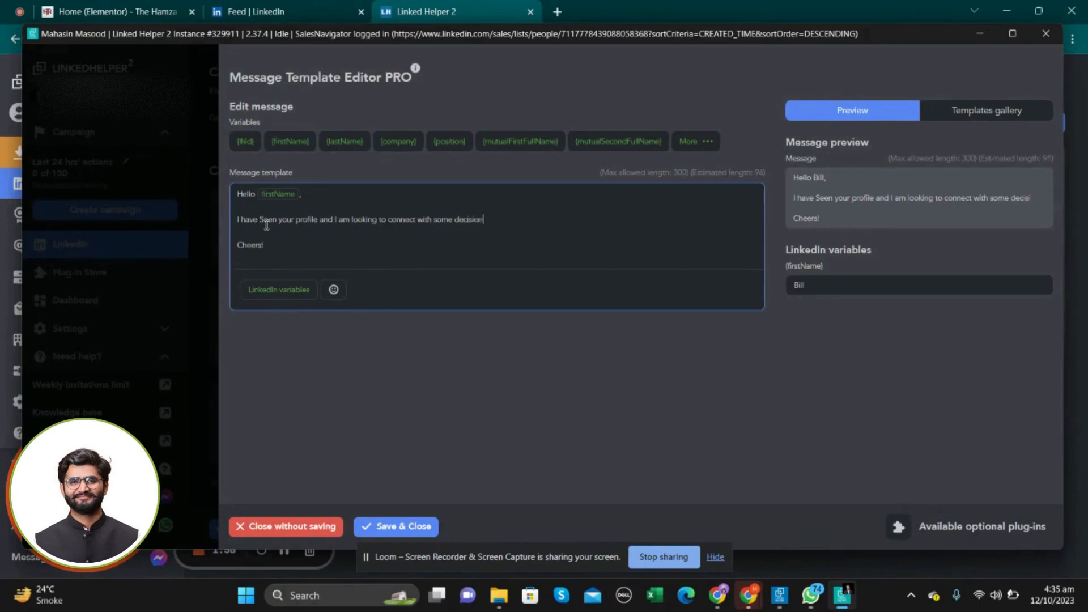
key("BackSpace")
key("BackSpace")
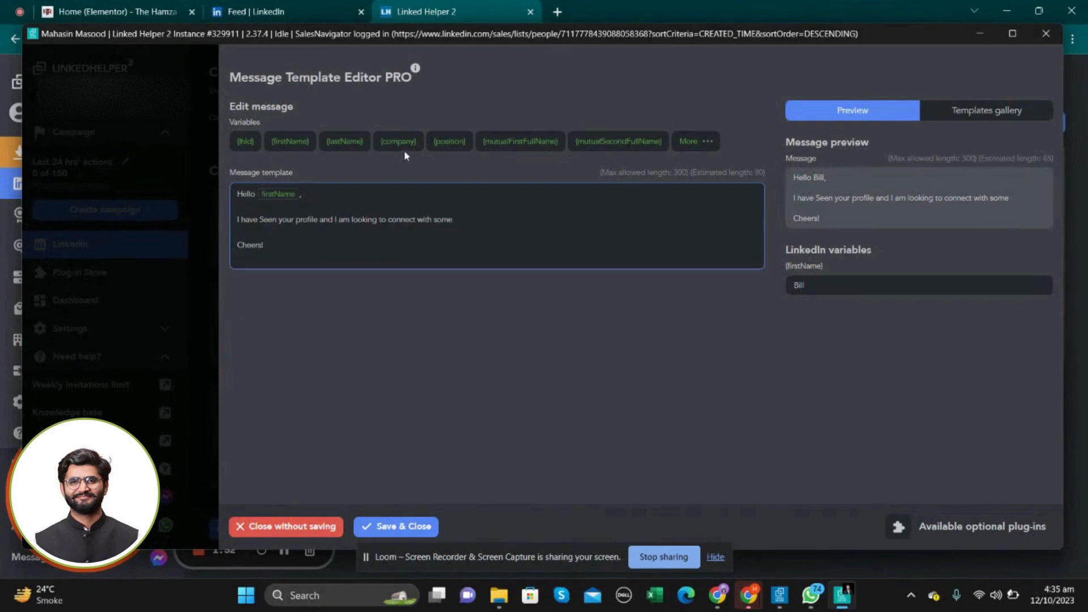
left_click(449, 141)
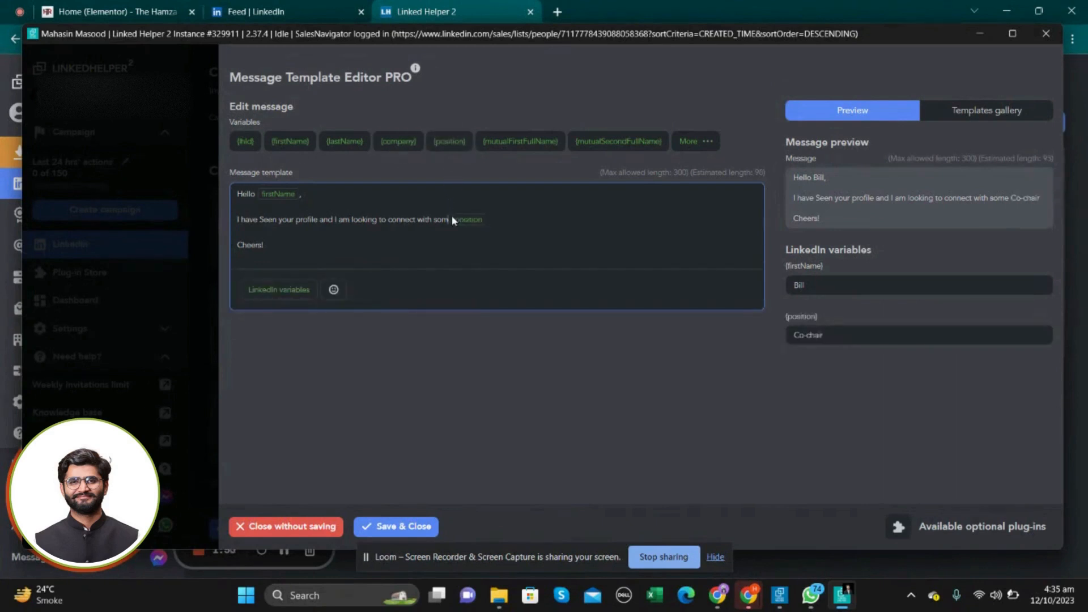
key("BackSpace")
key("BackSpace")
key("BackSpace")
key("BackSpace")
Continue the invitation after the position variable with "and I am really pleased to see you working at" and the company variable.
left_click(500, 225)
type("and I am")
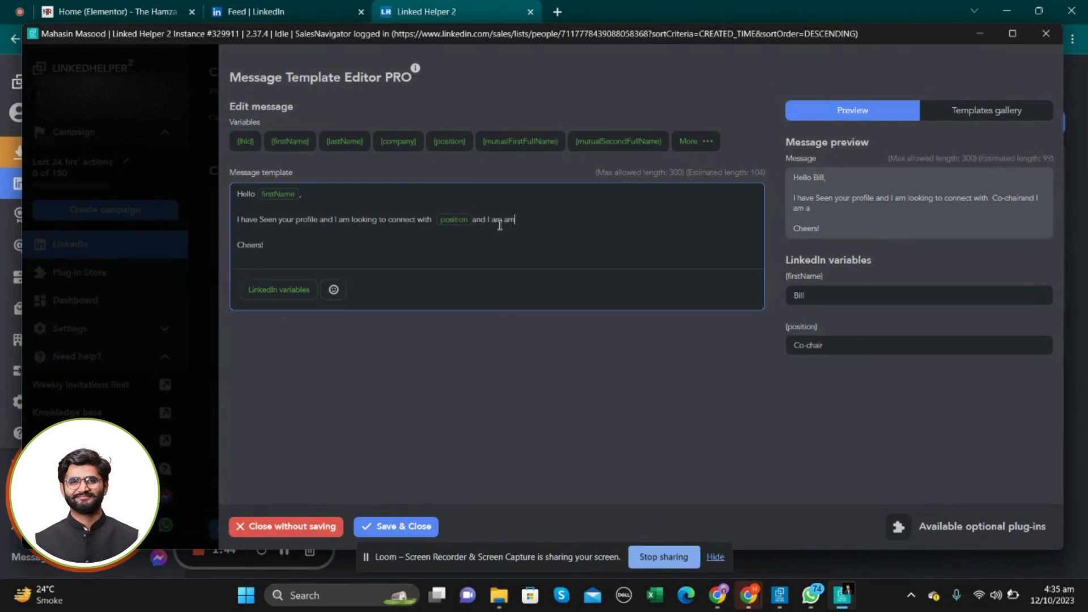
type(" really pleased to see you")
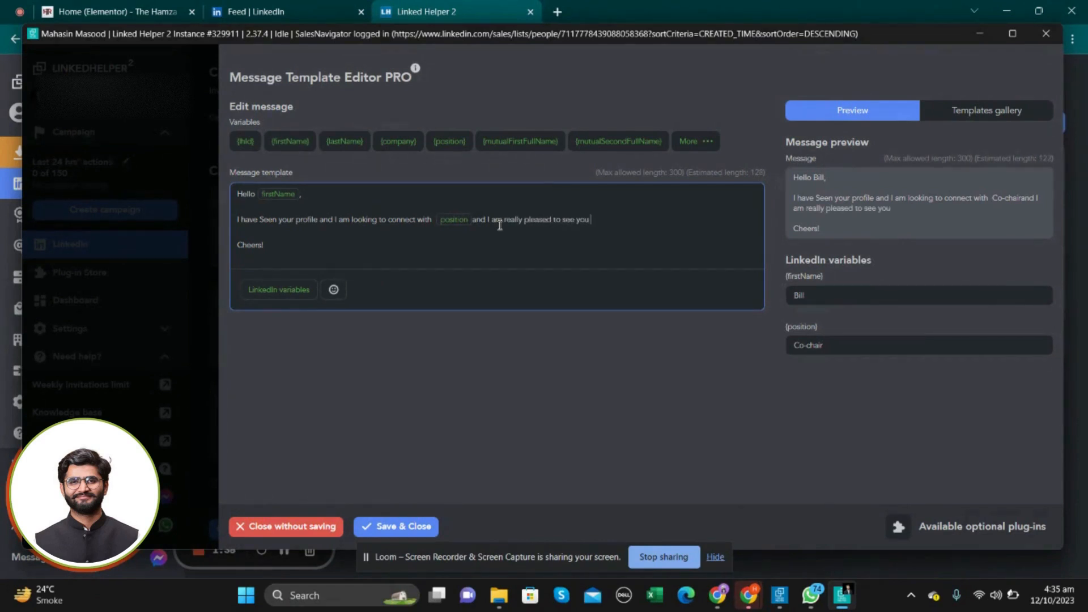
type(" working at")
left_click(450, 141)
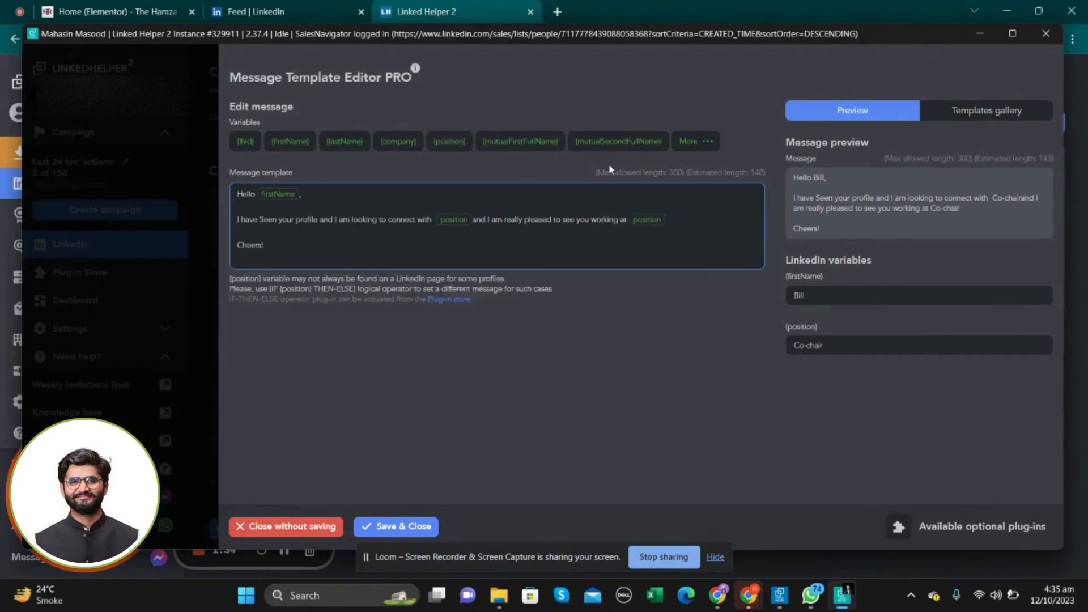
key("BackSpace")
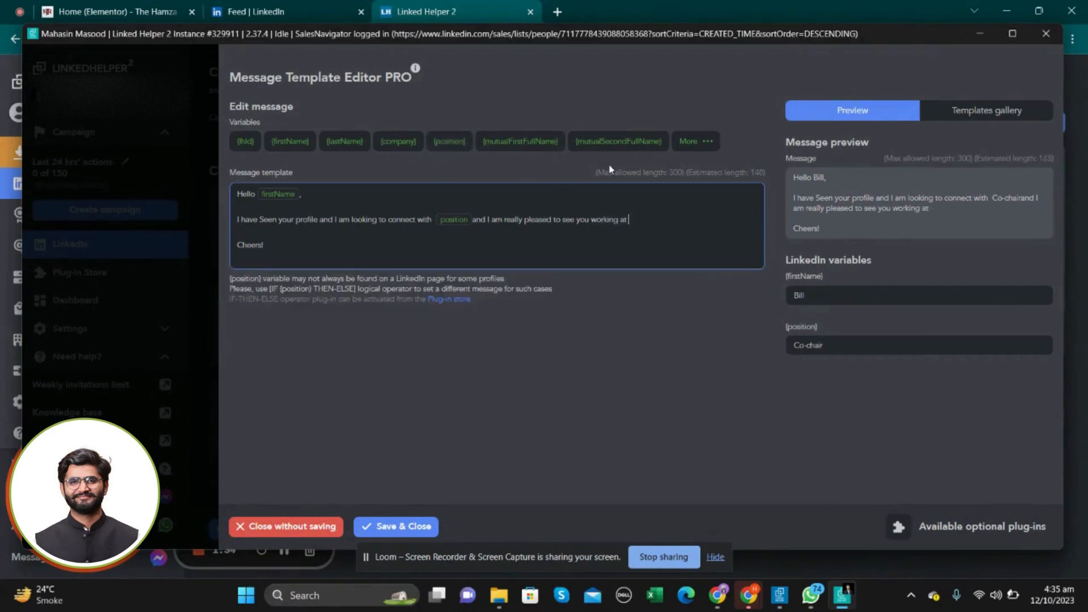
left_click(399, 141)
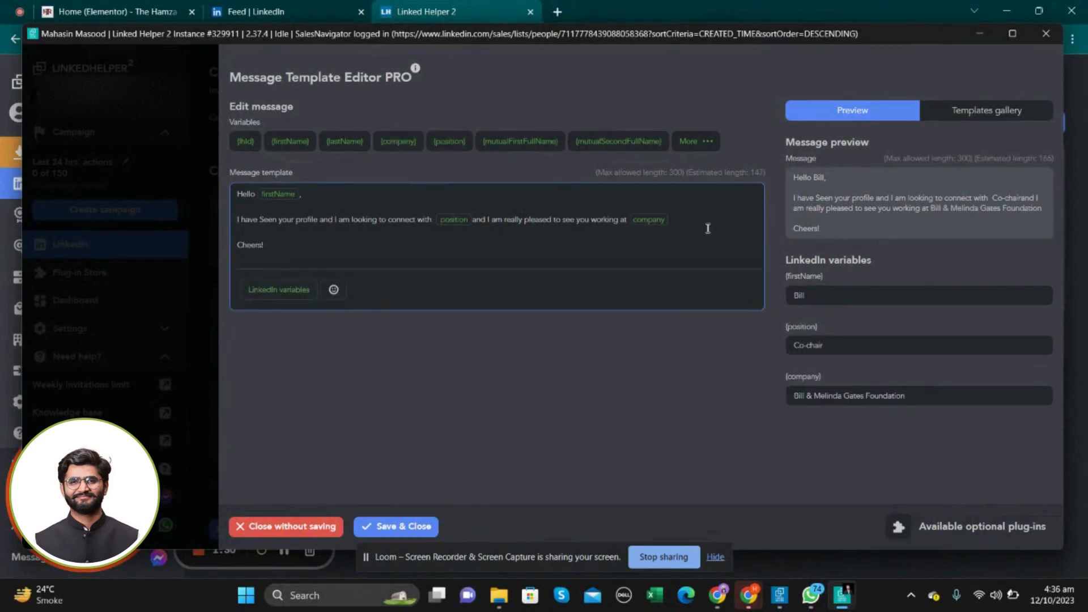
End the invitation's main paragraph with ". Lets connect to see how we can see some good oppoertunities." and save the template.
type(". Ltw")
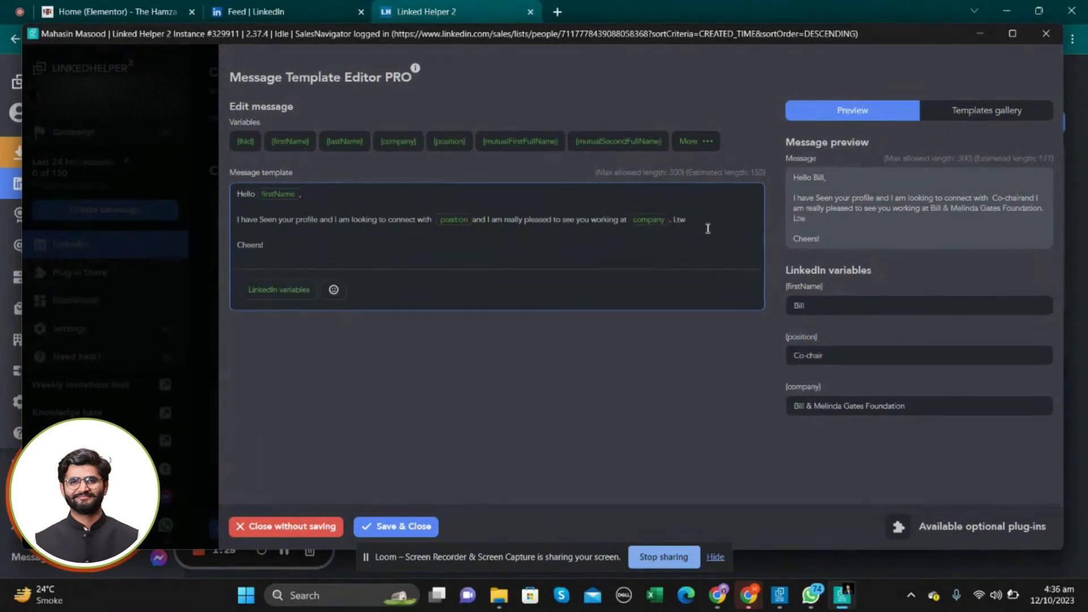
key("BackSpace")
key("BackSpace")
key("BackSpace")
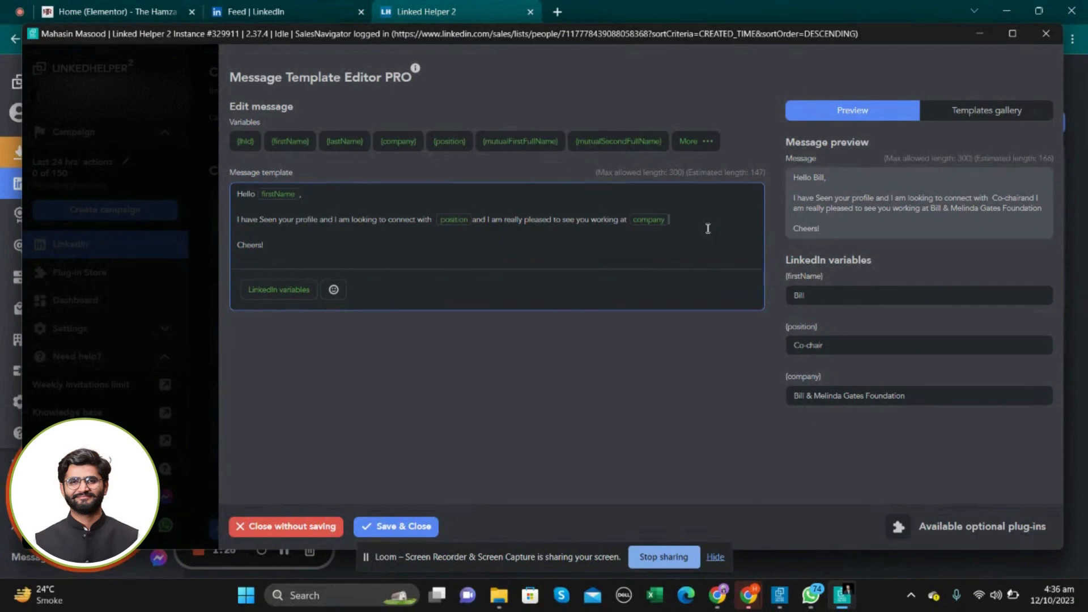
type("Lets connect to")
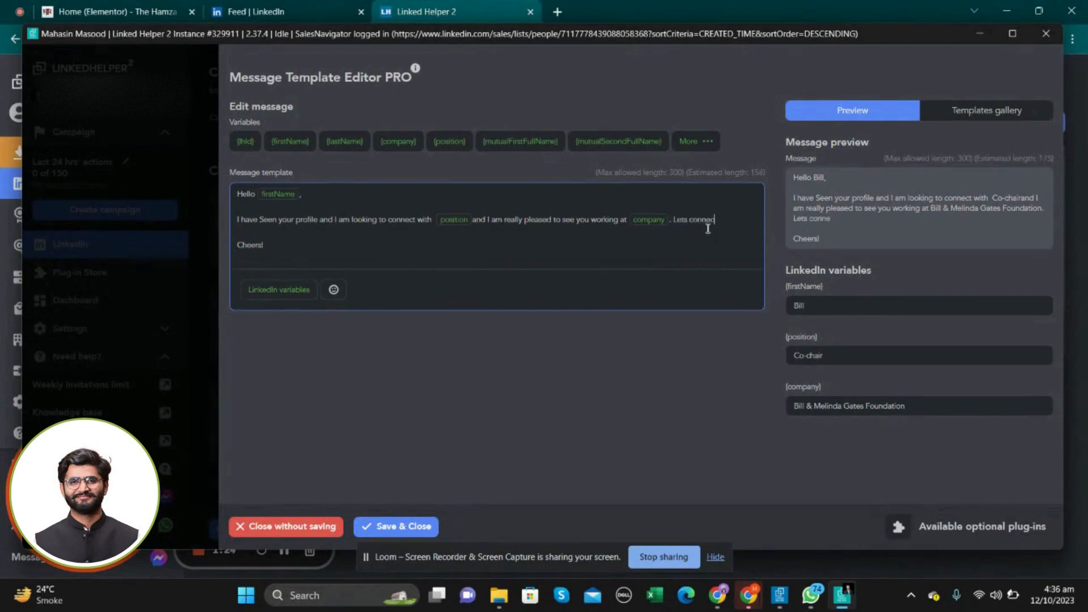
type(" see how ")
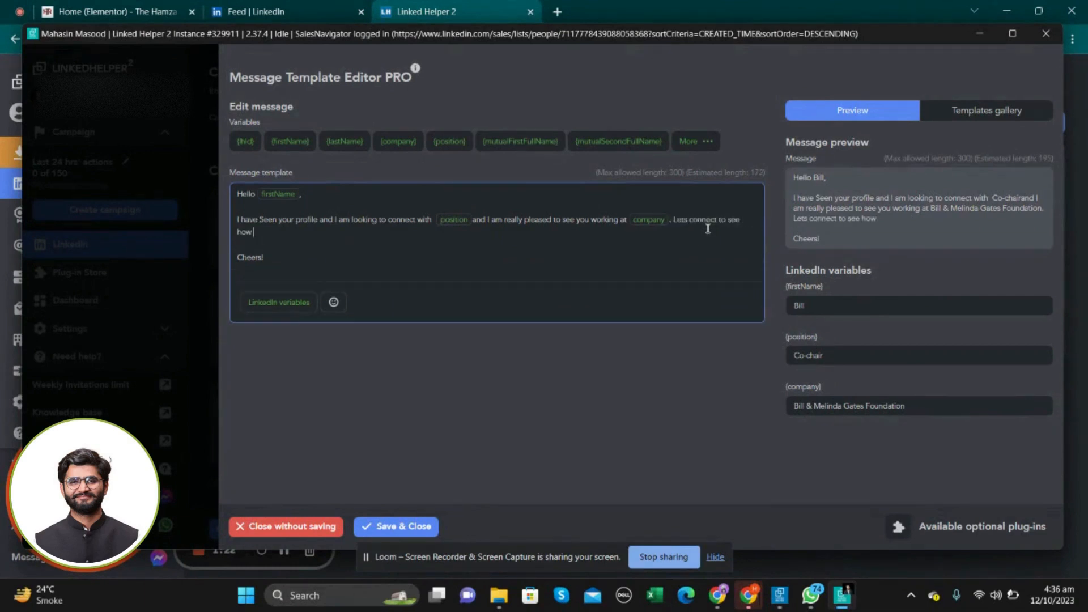
type("we can gey ")
type("et")
key("BackSpace")
key("BackSpace")
key("BackSpace")
type("see some good opp")
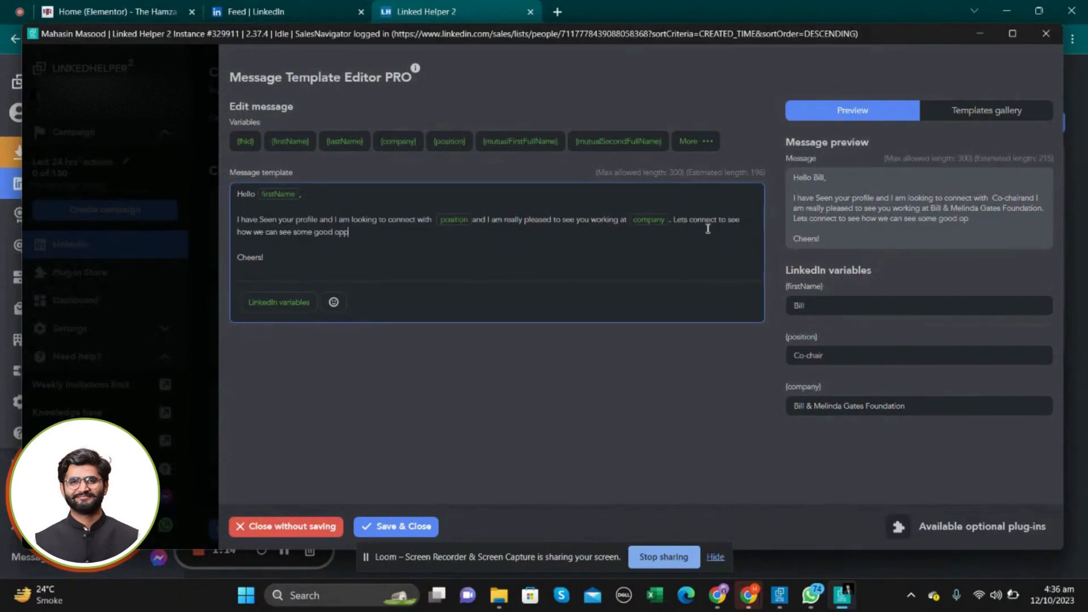
type("oertunities.")
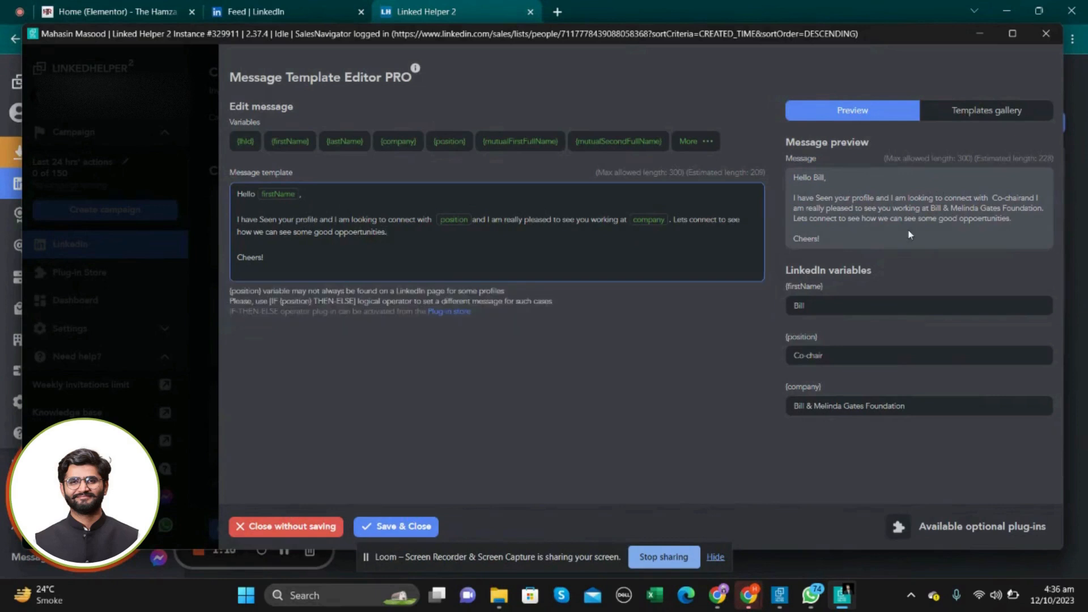
left_click(419, 525)
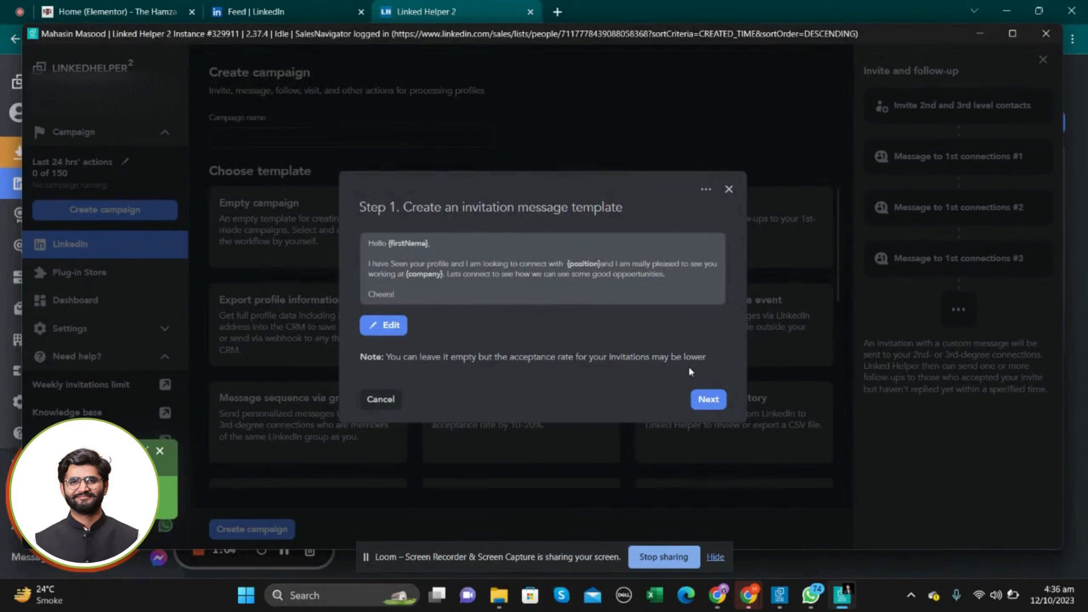
Accept the invitation template, Wait until next week for the weekly limit, and automatic cancellation of invites sent 30 days ago or earlier.
left_click(708, 399)
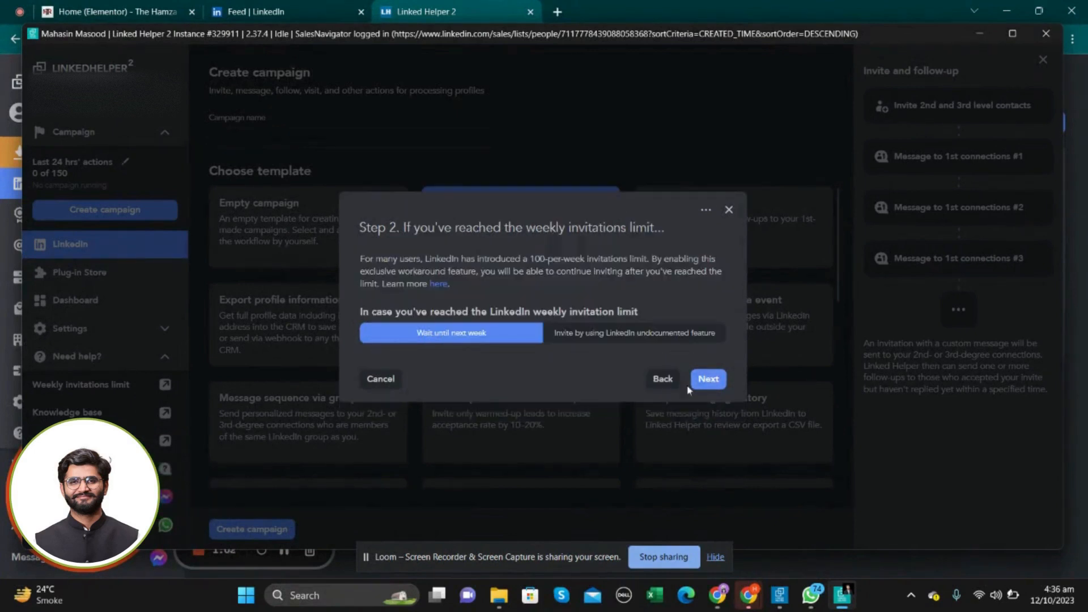
left_click(702, 379)
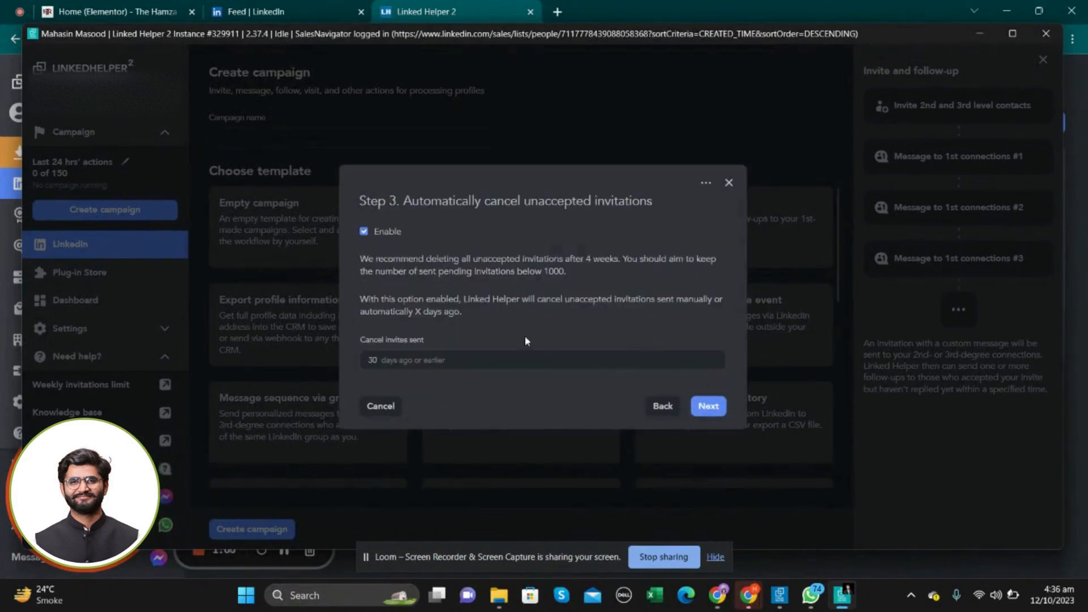
left_click(707, 406)
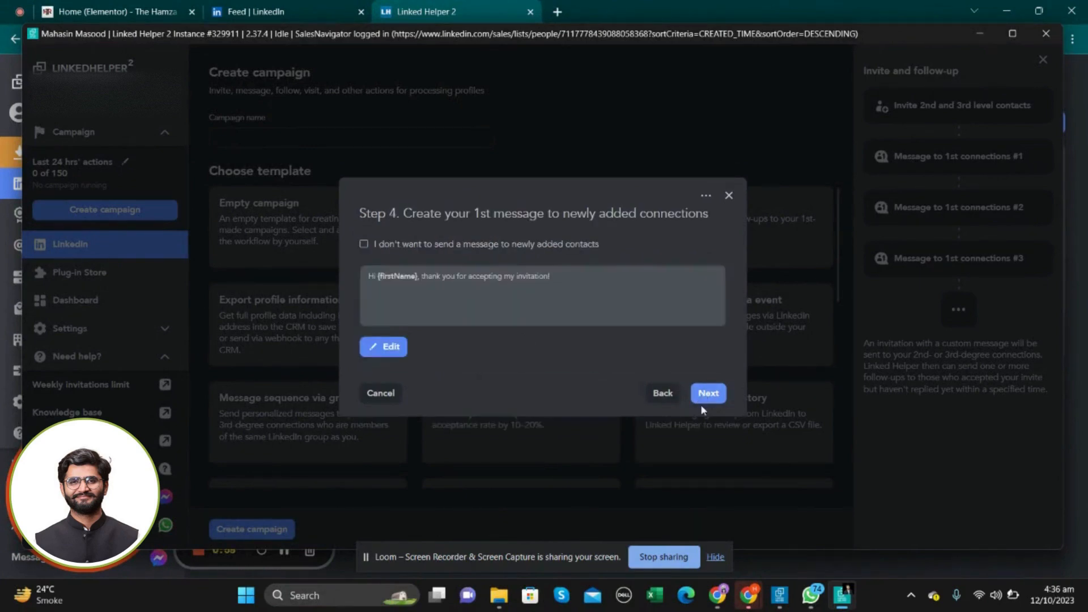
Edit the first message to newly added connections, replacing "invitation!" with "connection request".
left_click(540, 291)
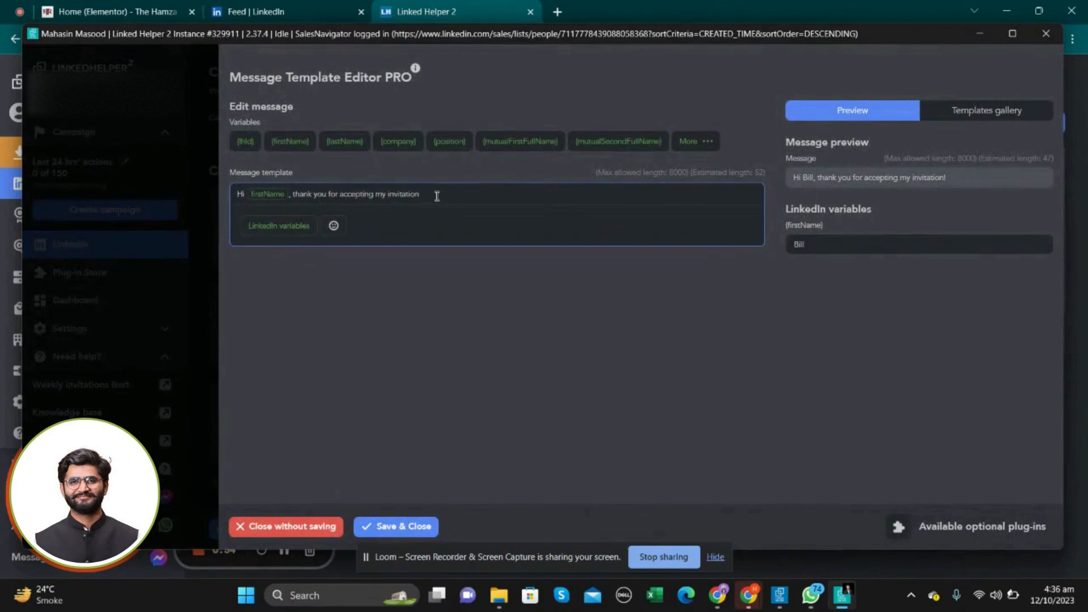
key("BackSpace")
key("BackSpace")
key("BackSpace")
key("BackSpace")
key("BackSpace")
left_click(458, 342)
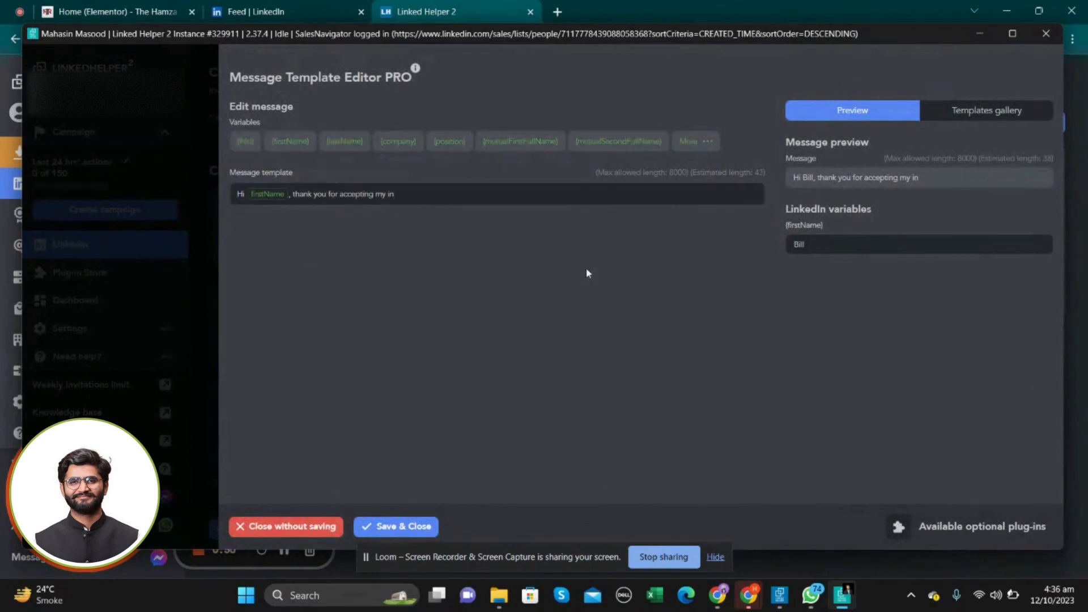
left_click(407, 191)
key("BackSpace")
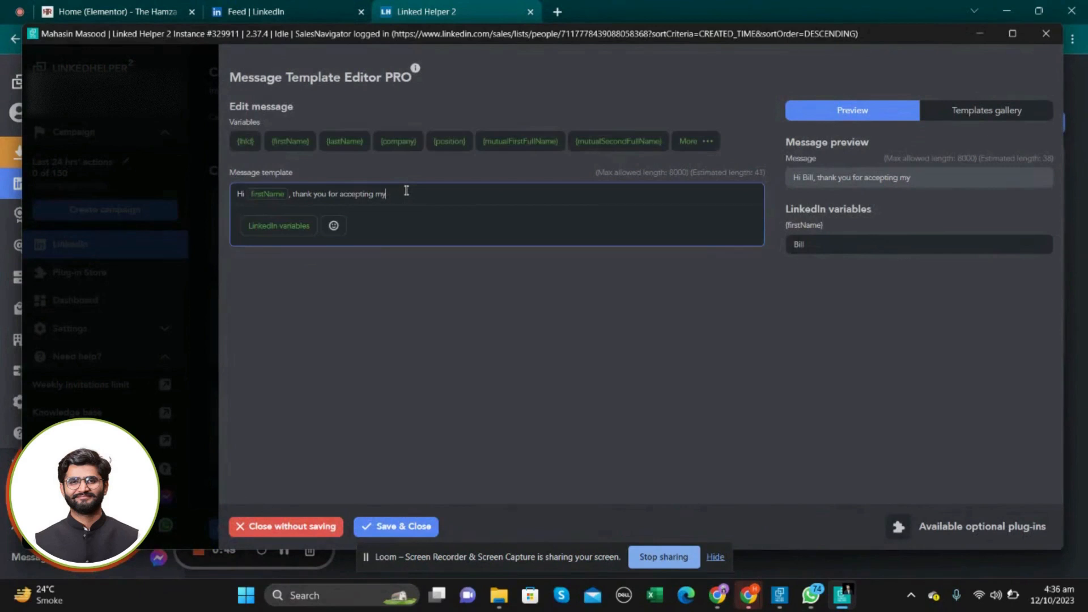
type("y connection request")
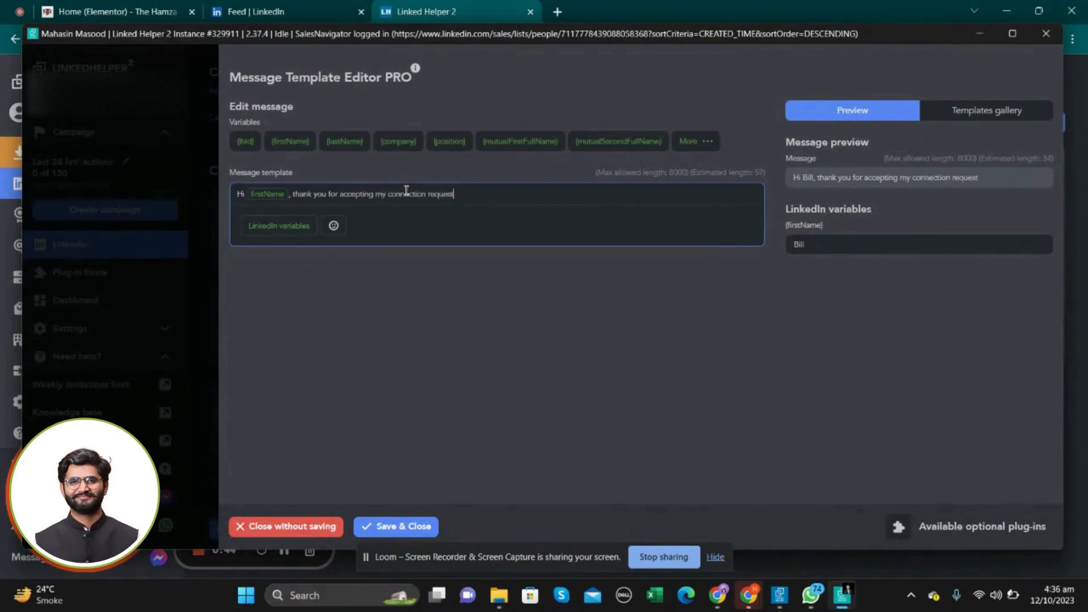
Extend the first message with ", I have seen social media pages of" followed by the company variable.
type(", I have seen your company")
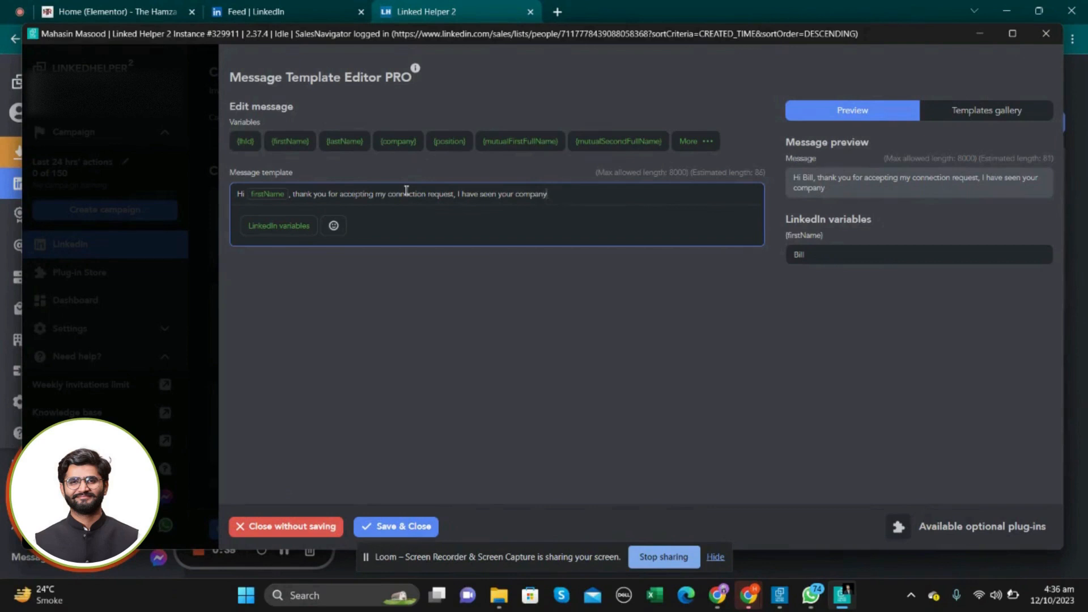
key("BackSpace")
key("BackSpace")
key("BackSpace")
key("BackSpace")
key("BackSpace")
key("BackSpace")
key("BackSpace")
key("BackSpace")
key("BackSpace")
key("BackSpace")
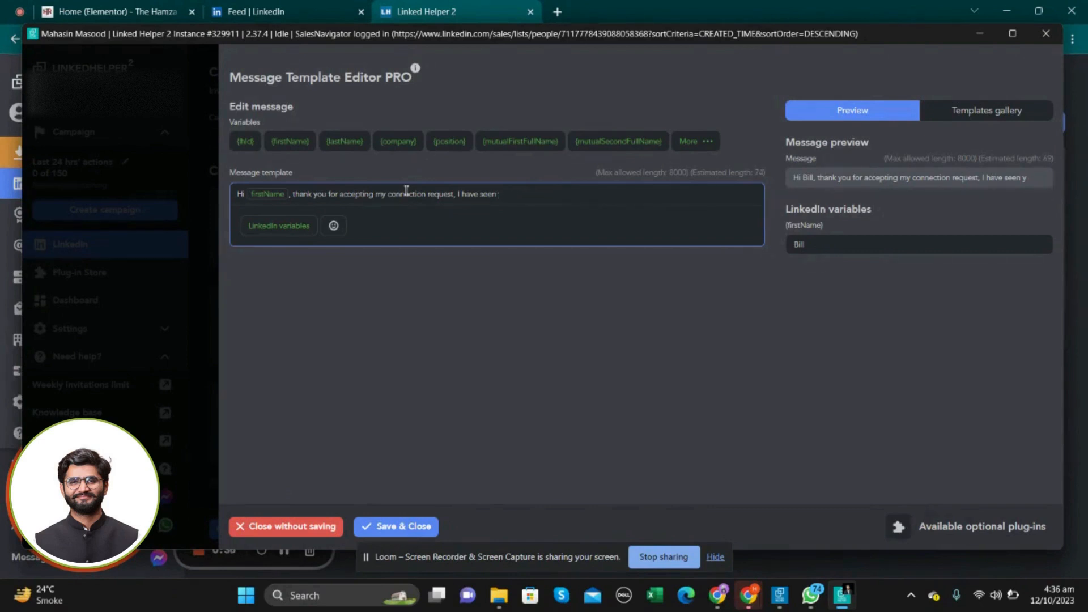
type("social media page")
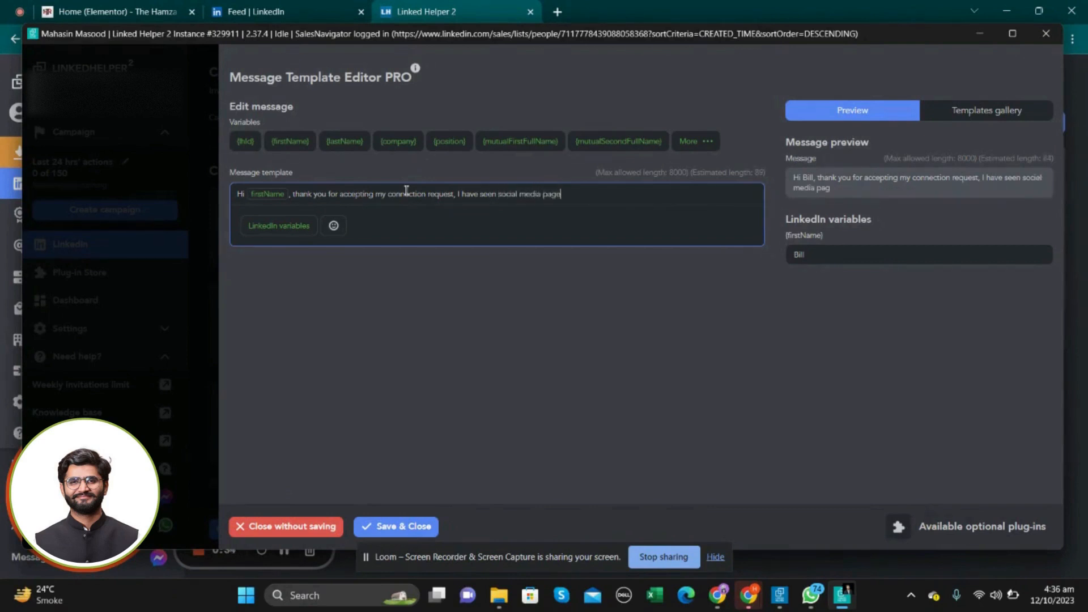
type("s of")
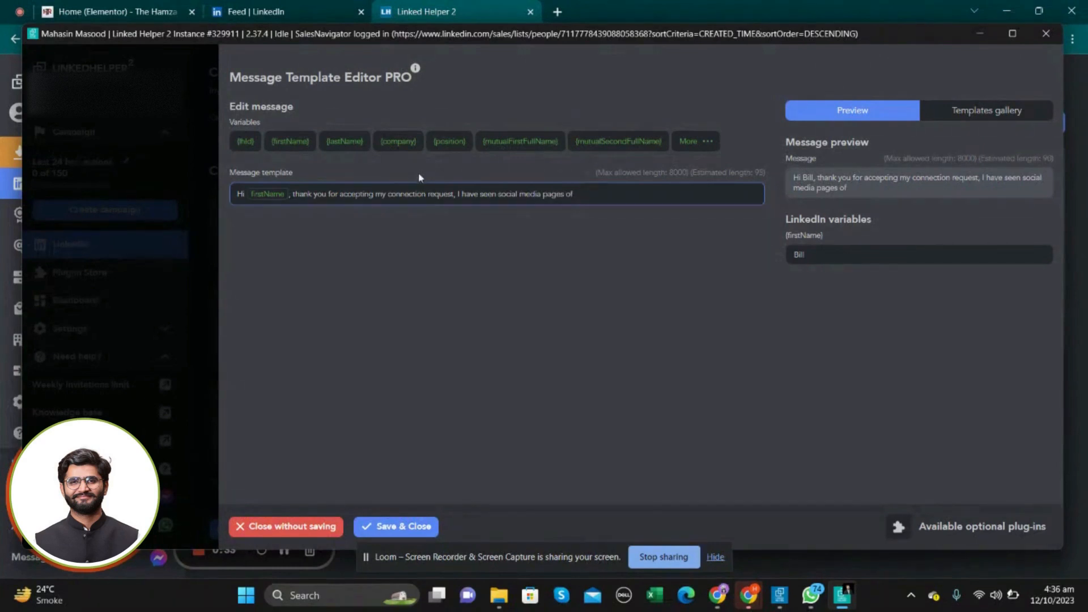
left_click(398, 141)
Continue the first message after the company variable with ", and I am sure that I can help you in making your sigital footprints".
type(", and I am")
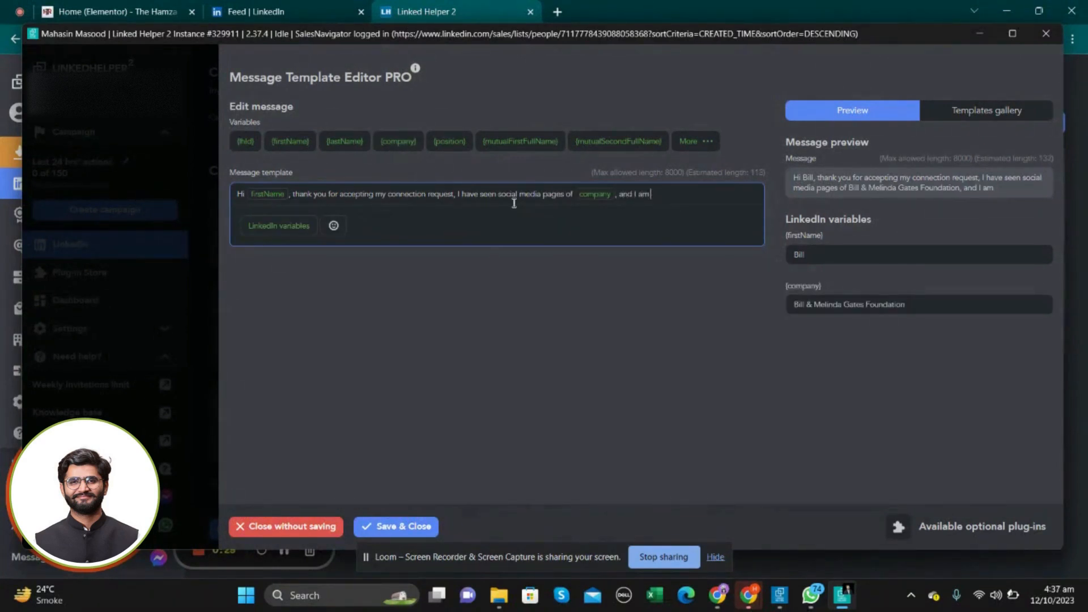
type(" syrsure there n")
key("BackSpace")
key("BackSpace")
key("BackSpace")
key("BackSpace")
type("hat I can he")
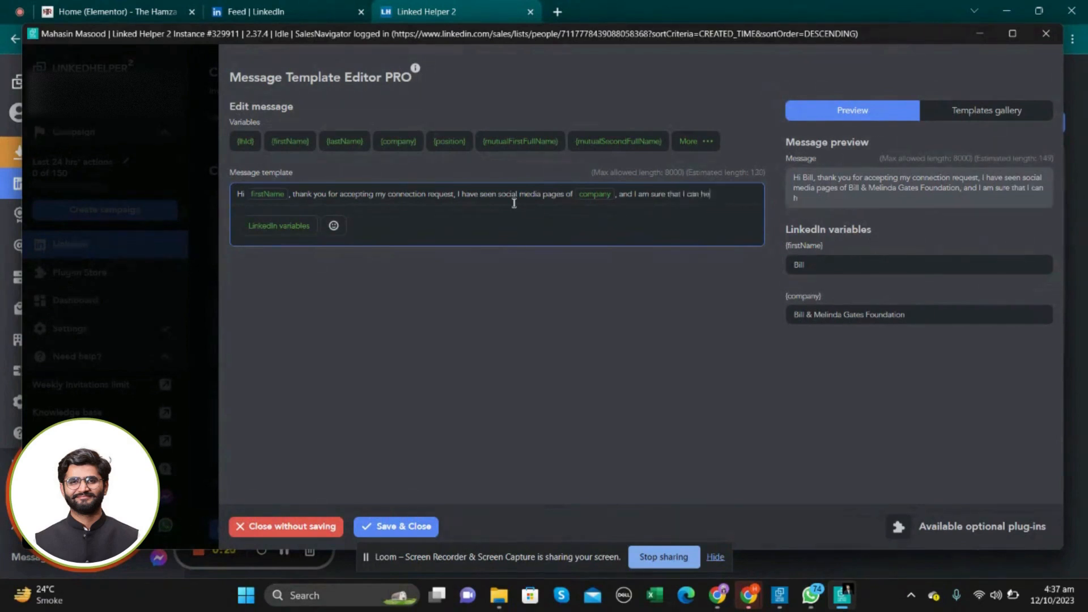
type("lp you in thmaking your sigita")
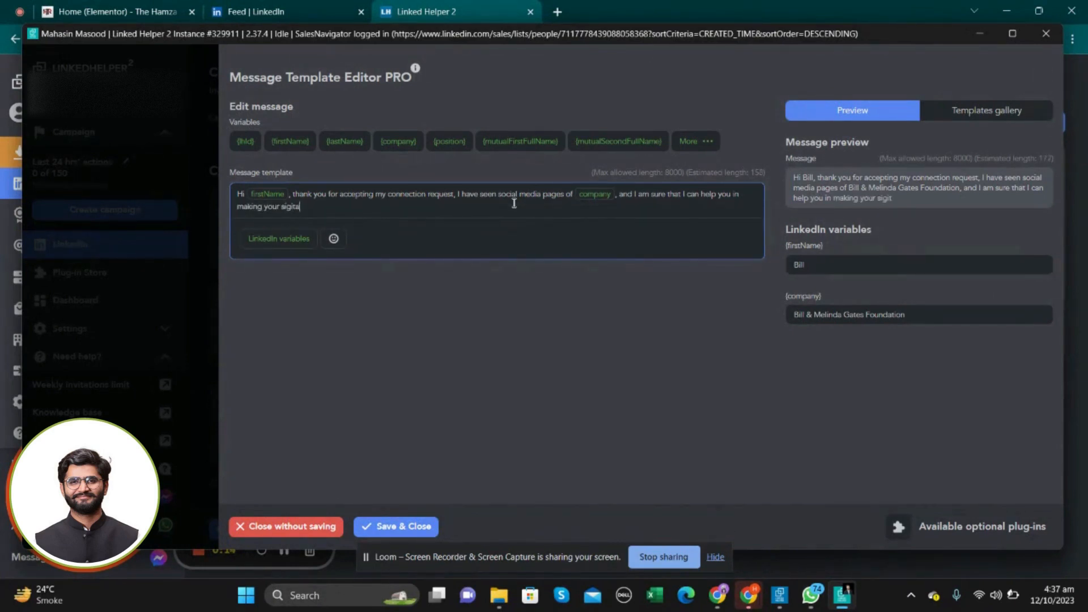
type("l footprints")
Correct "sigital" to "Digital" in the message template and continue the sentence with "and".
double_click(301, 207)
left_click(273, 202)
right_click(290, 209)
key("Escape")
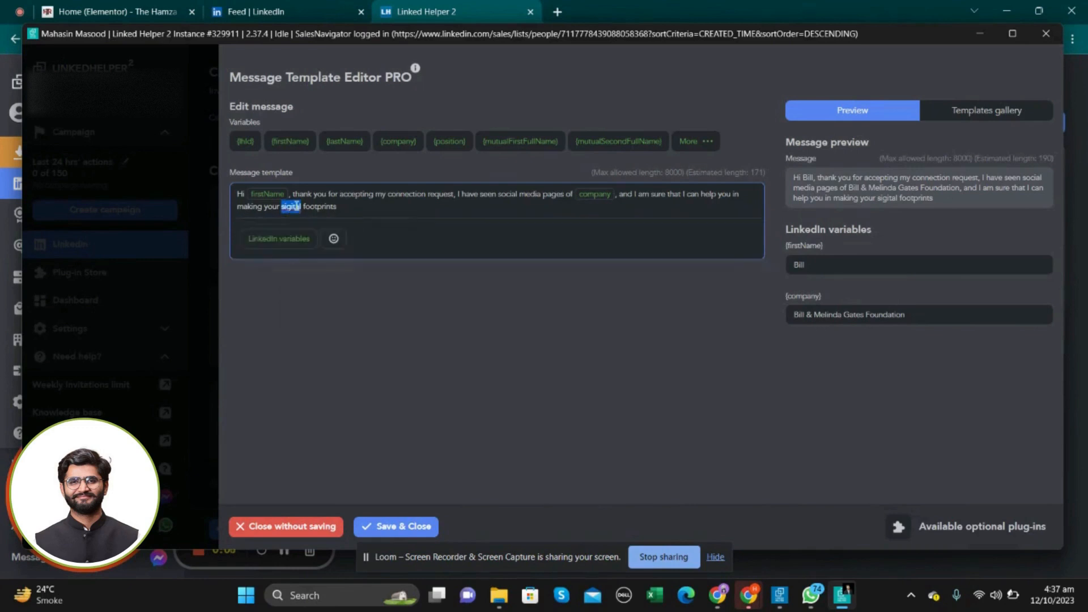
left_click(283, 208)
key("BackSpace")
type("D")
left_click(404, 206)
type("and")
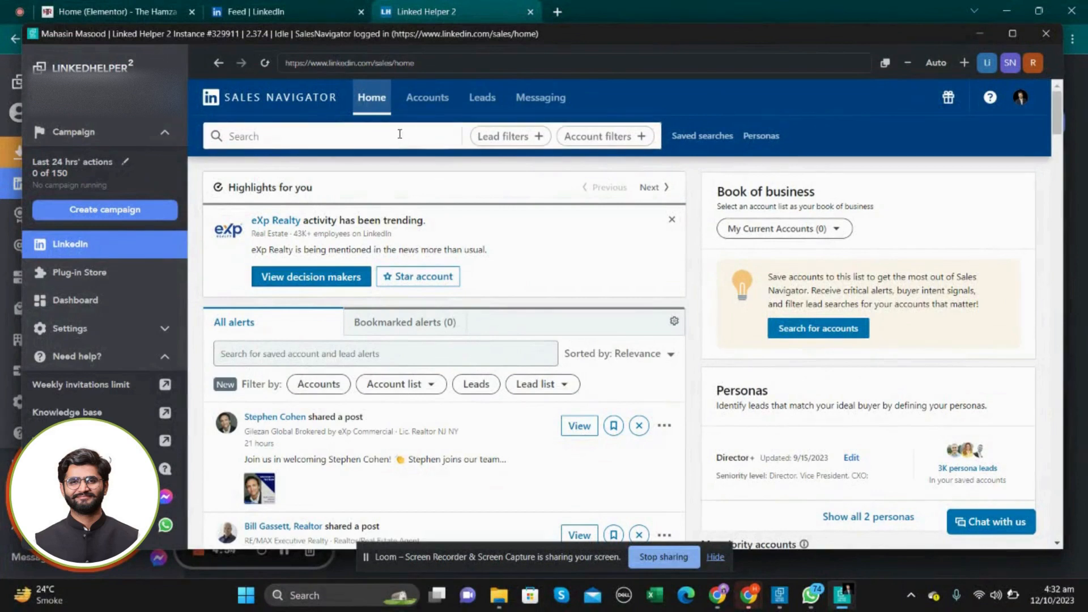
Search Sales Navigator leads for "healthcare" and expand the full set of lead filters.
left_click(377, 136)
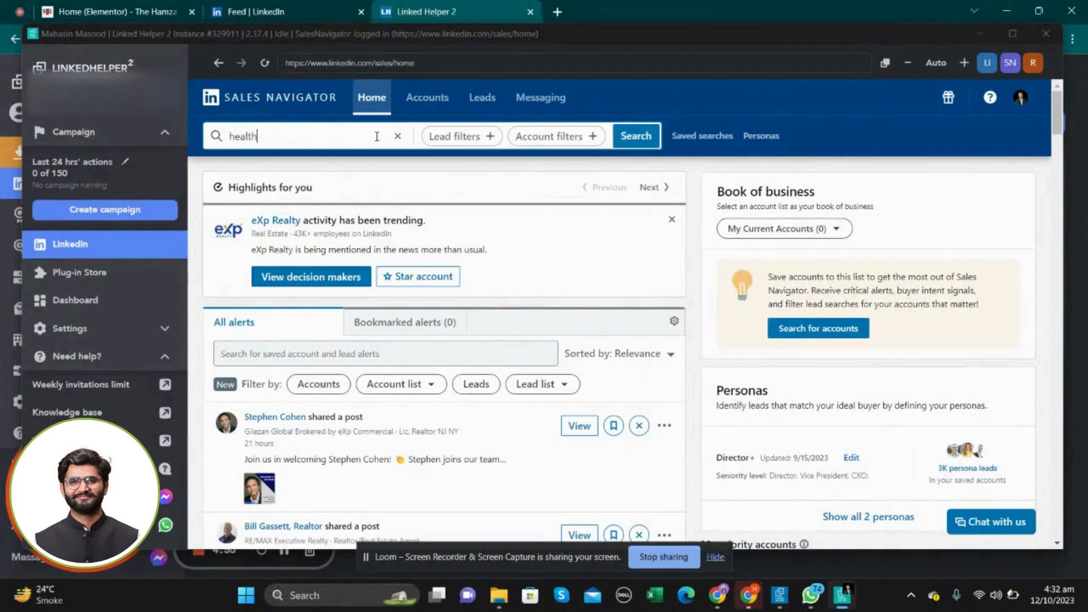
type("e")
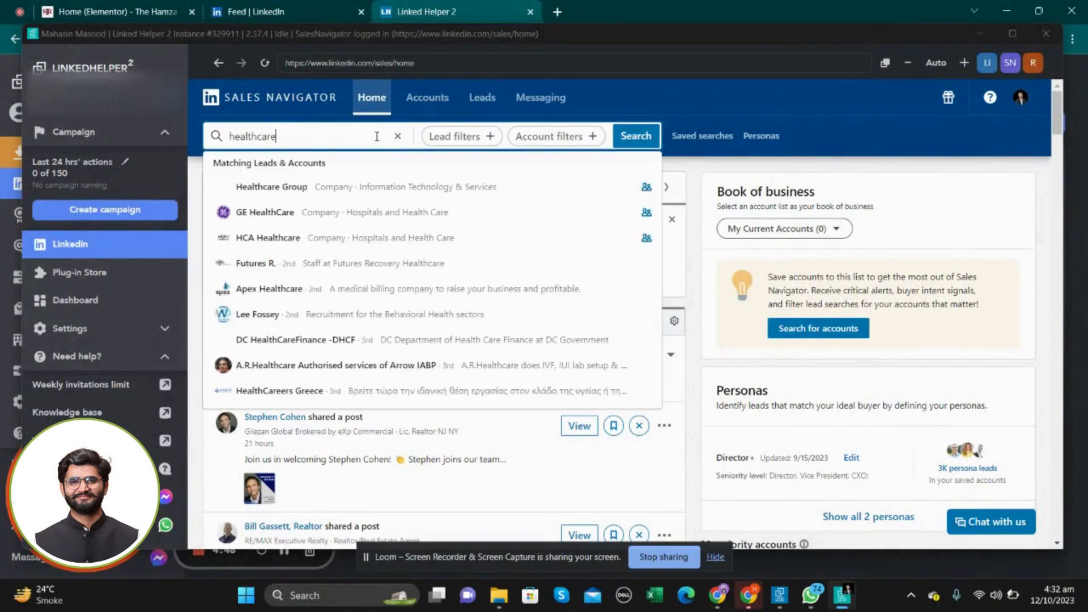
key("Return")
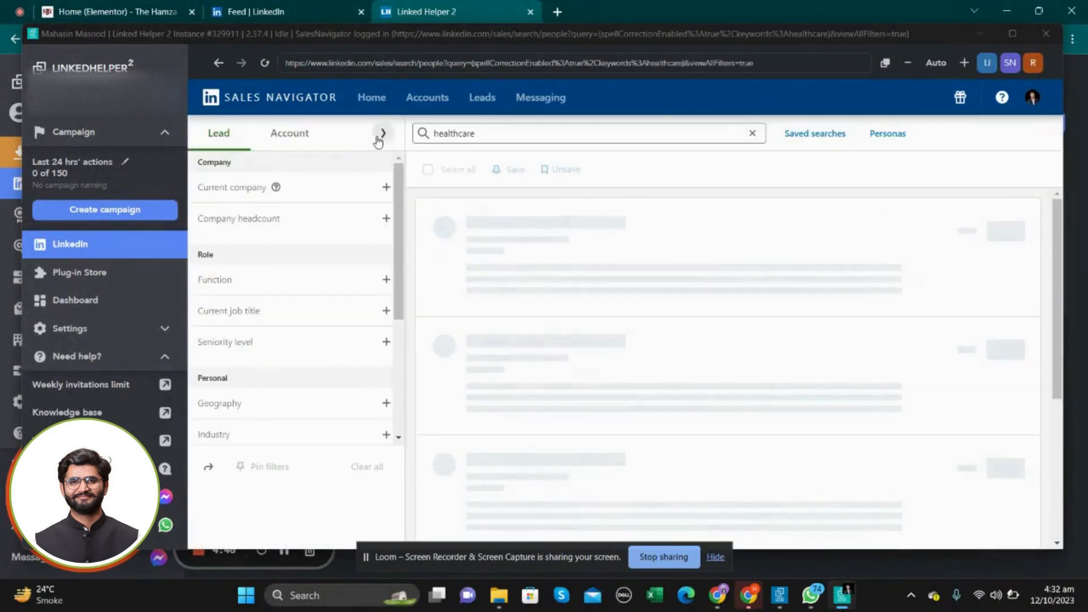
left_click(378, 139)
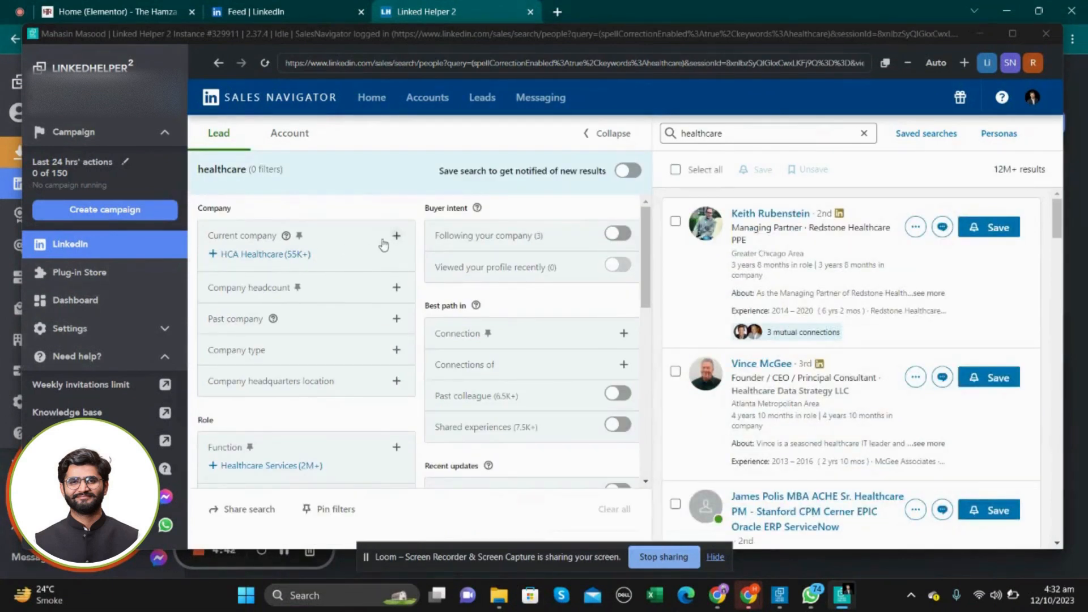
Filter the leads by company headcount, selecting the 1-10 and 11-50 ranges.
left_click(372, 289)
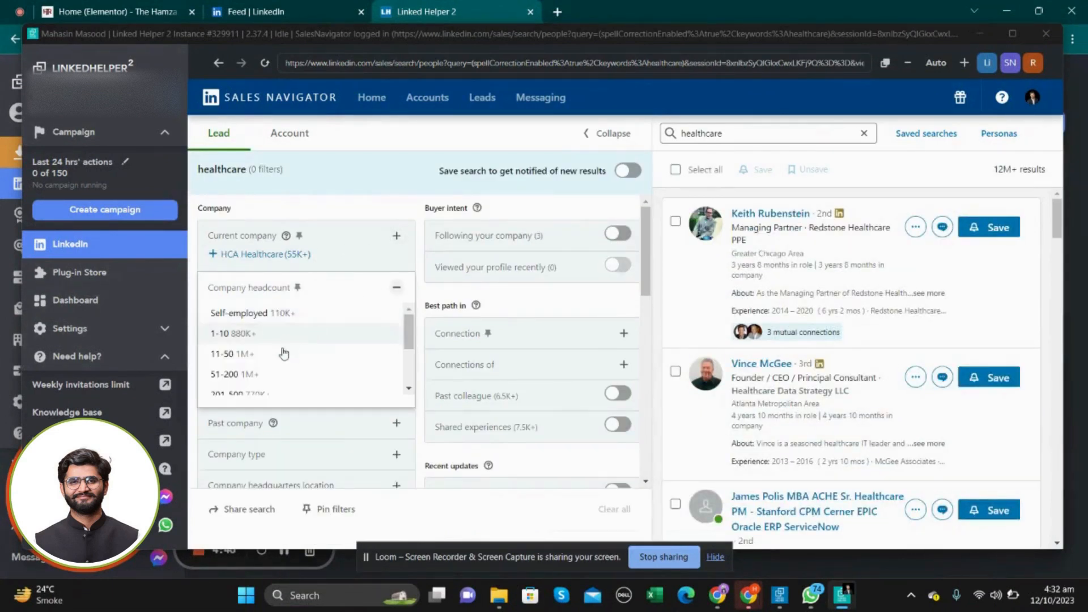
scroll(281, 359, "down", 3)
scroll(281, 361, "up", 3)
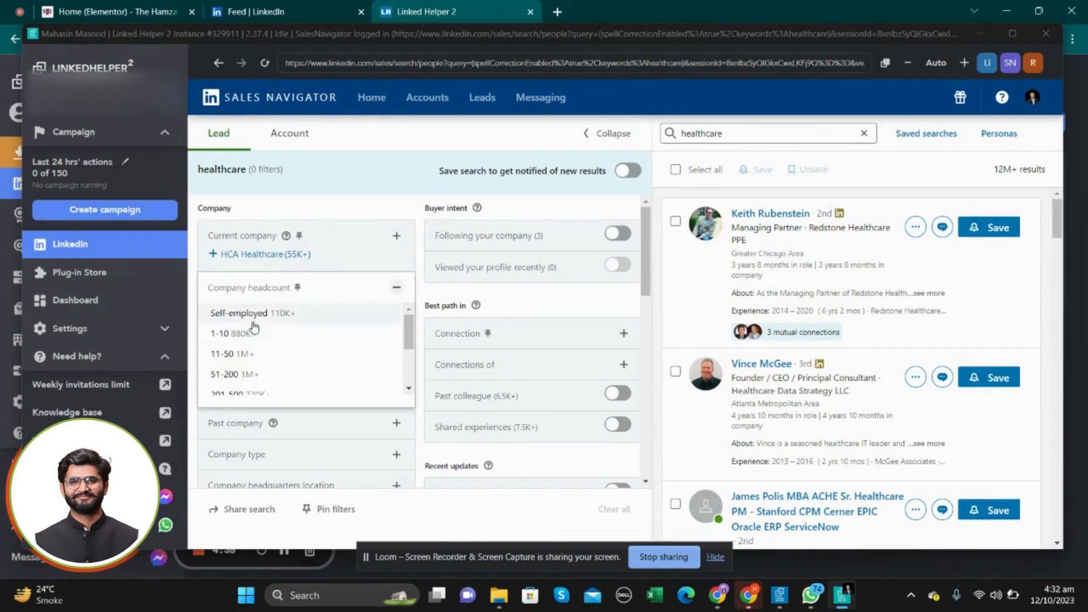
left_click(221, 333)
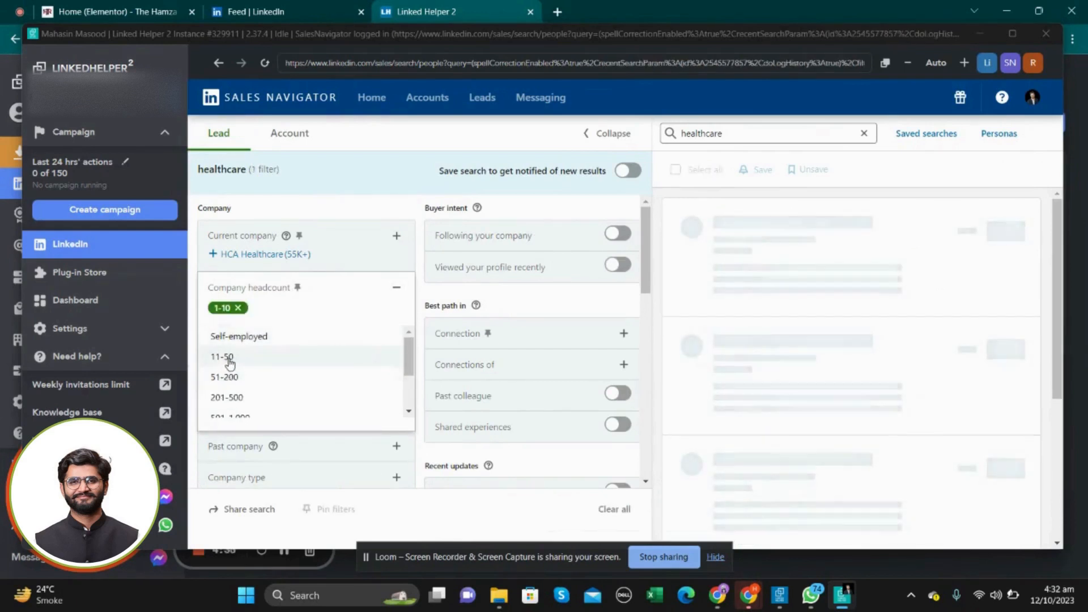
left_click(226, 357)
left_click(195, 364)
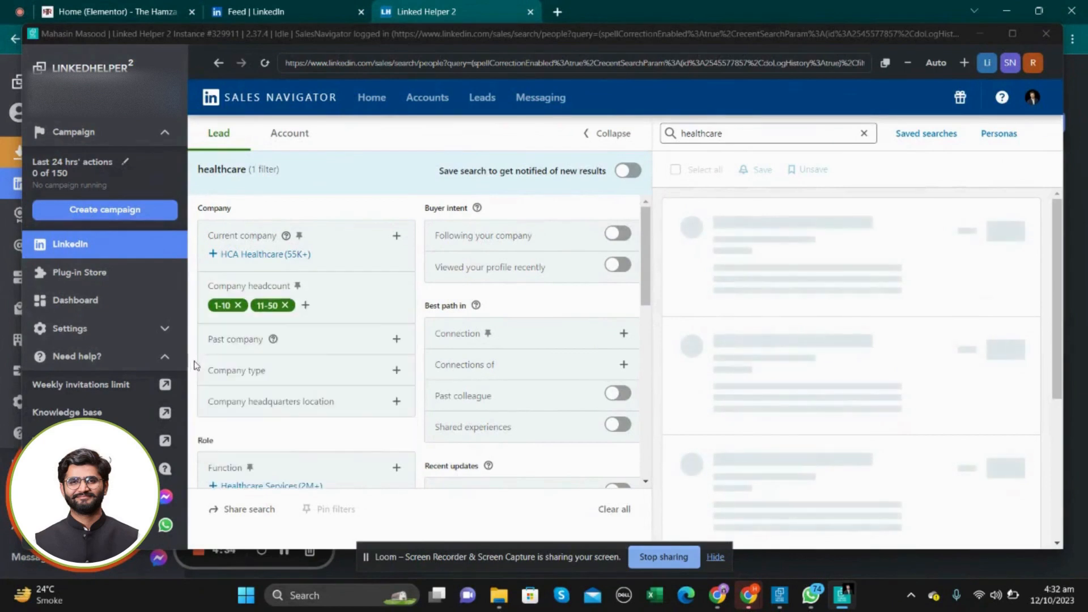
Filter by company headquarters location, including Riyadh, Saudi Arabia.
scroll(292, 361, "down", 2)
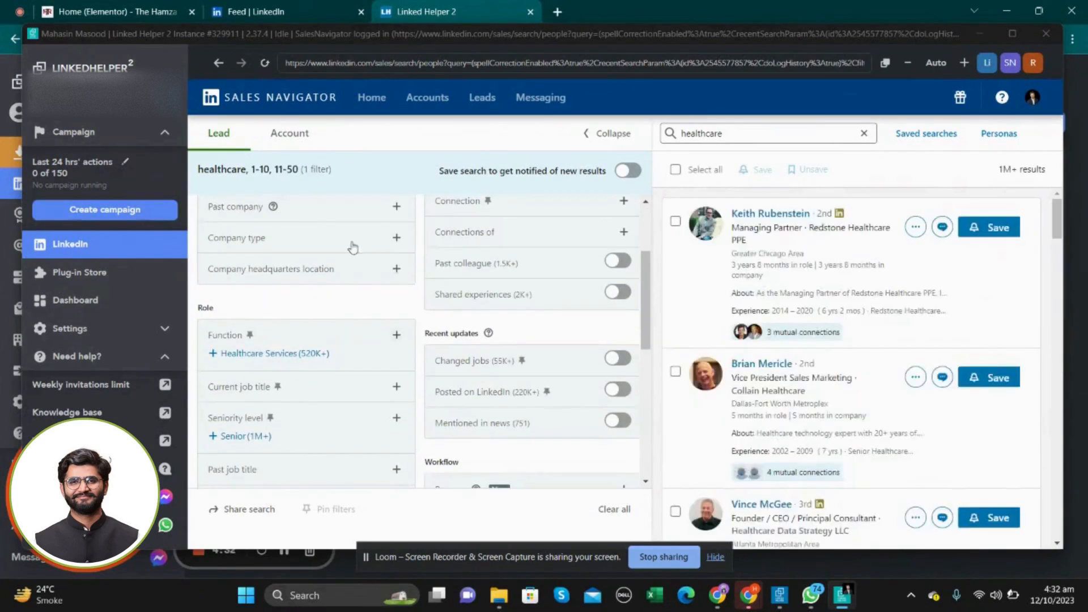
left_click(360, 278)
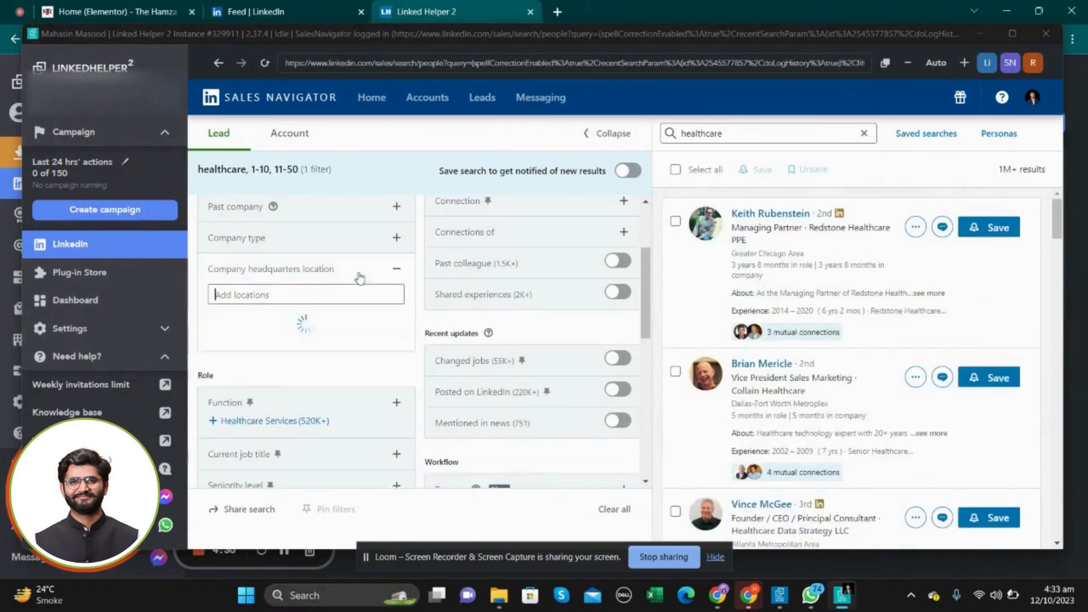
type("n")
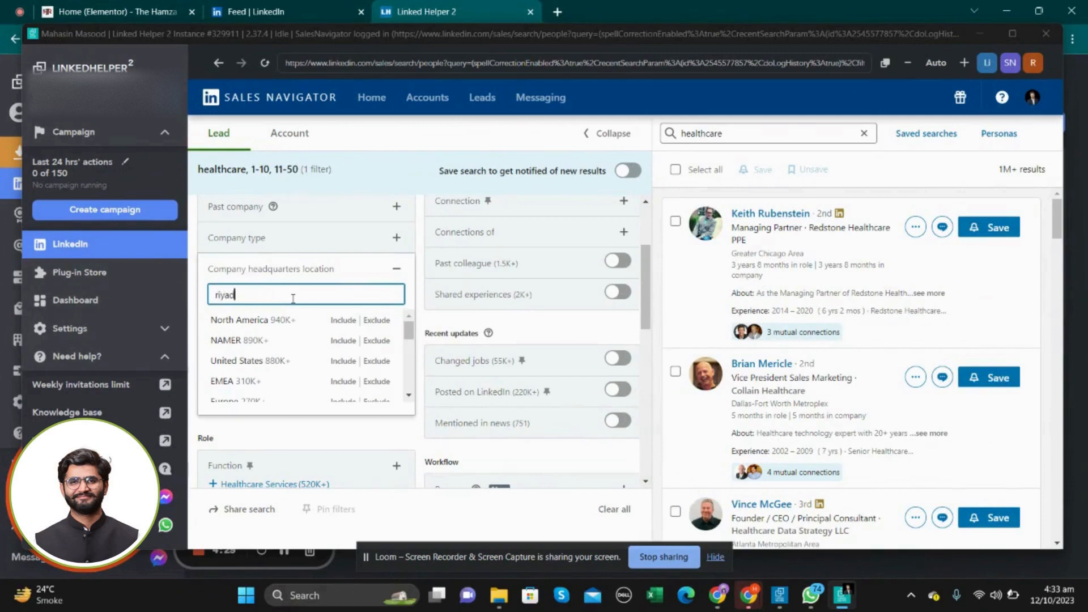
type("iyadh")
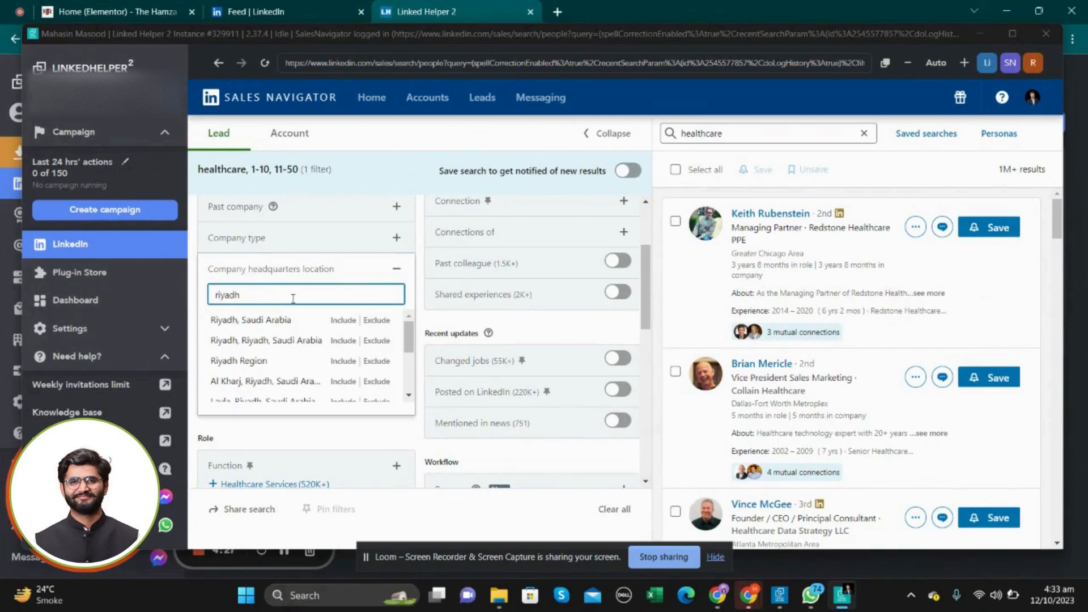
left_click(344, 319)
left_click(194, 350)
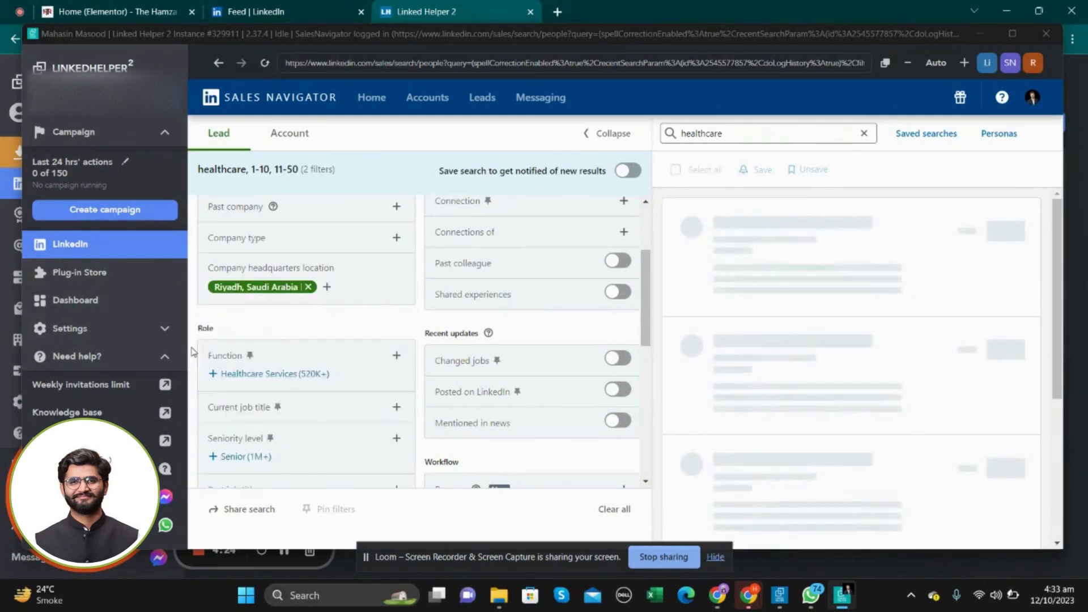
Filter by current job title, including Chief Executive Officer and Founder.
scroll(354, 376, "down", 1)
scroll(354, 375, "down", 1)
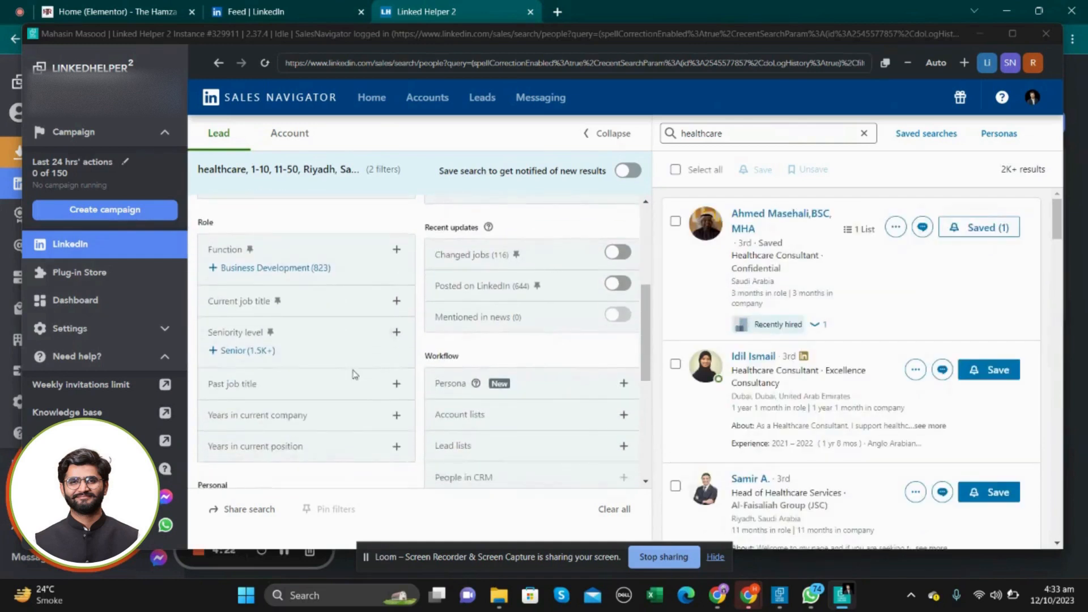
scroll(354, 374, "down", 1)
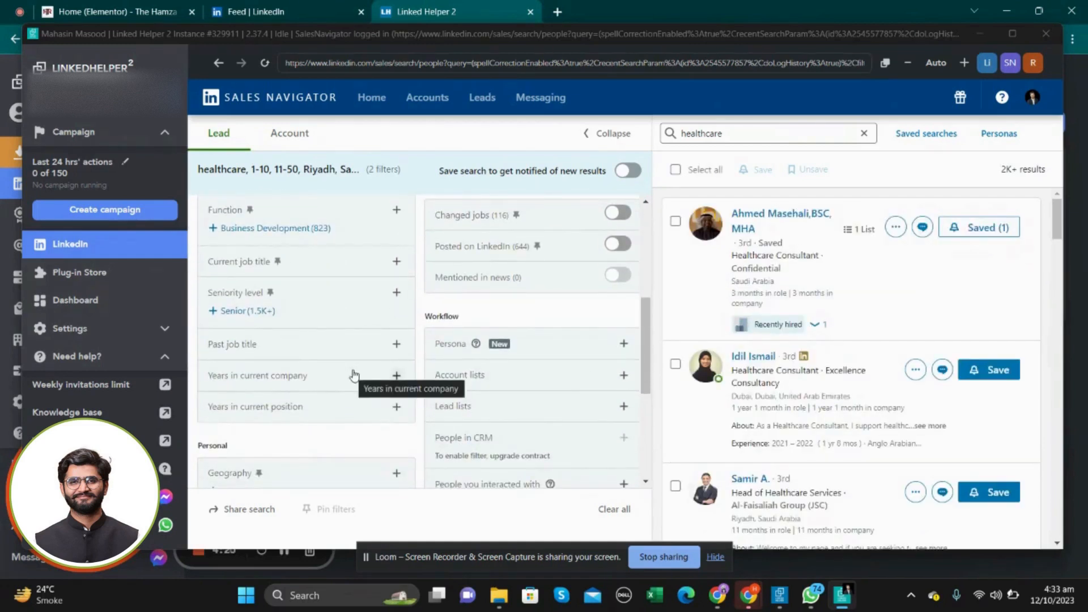
left_click(396, 261)
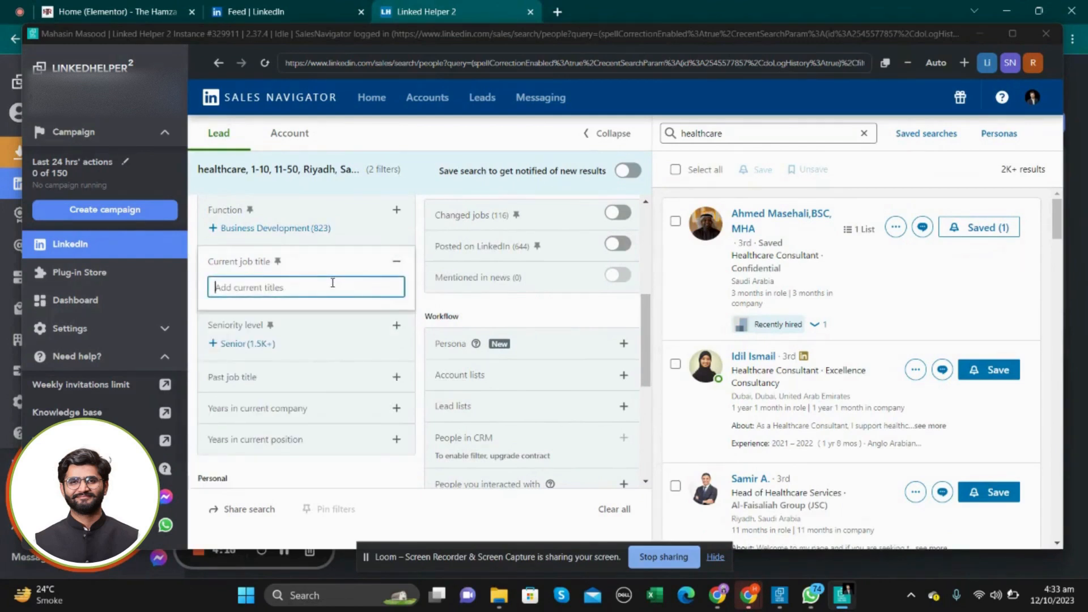
type("CEO")
left_click(344, 312)
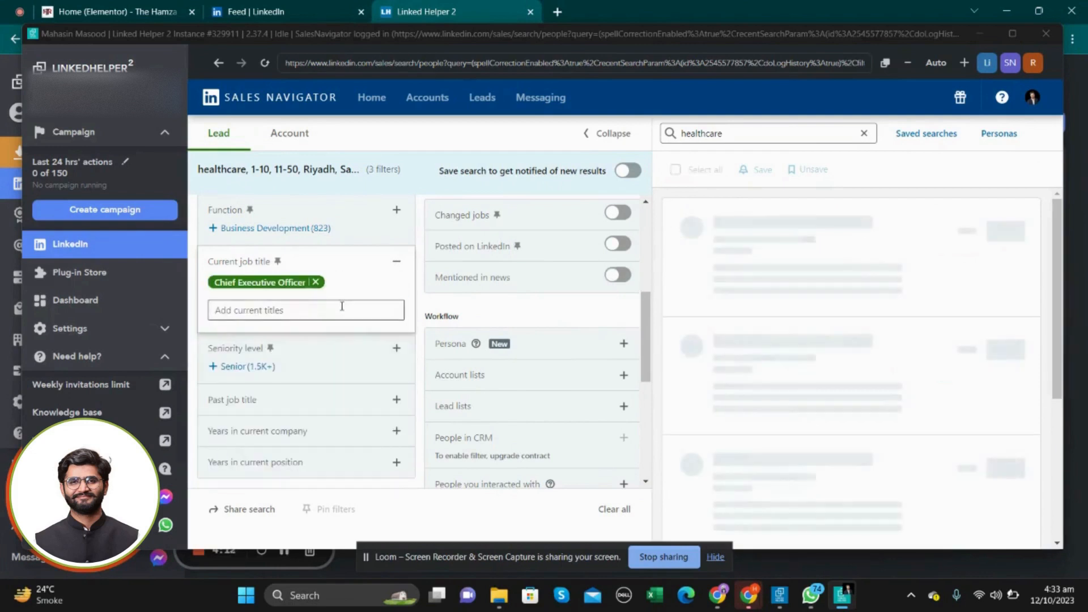
type("FOunder")
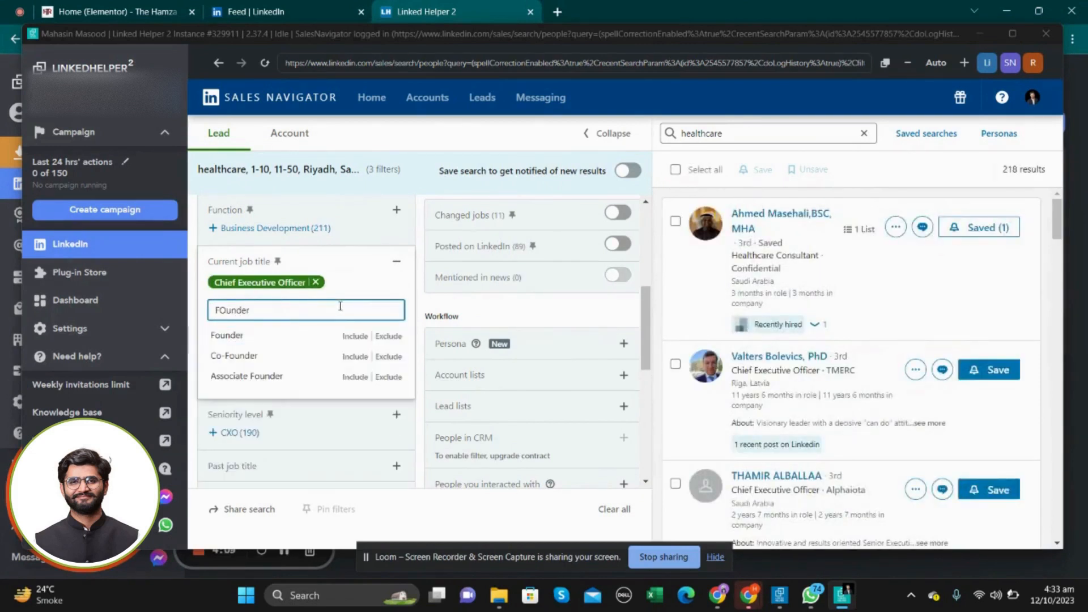
left_click(348, 336)
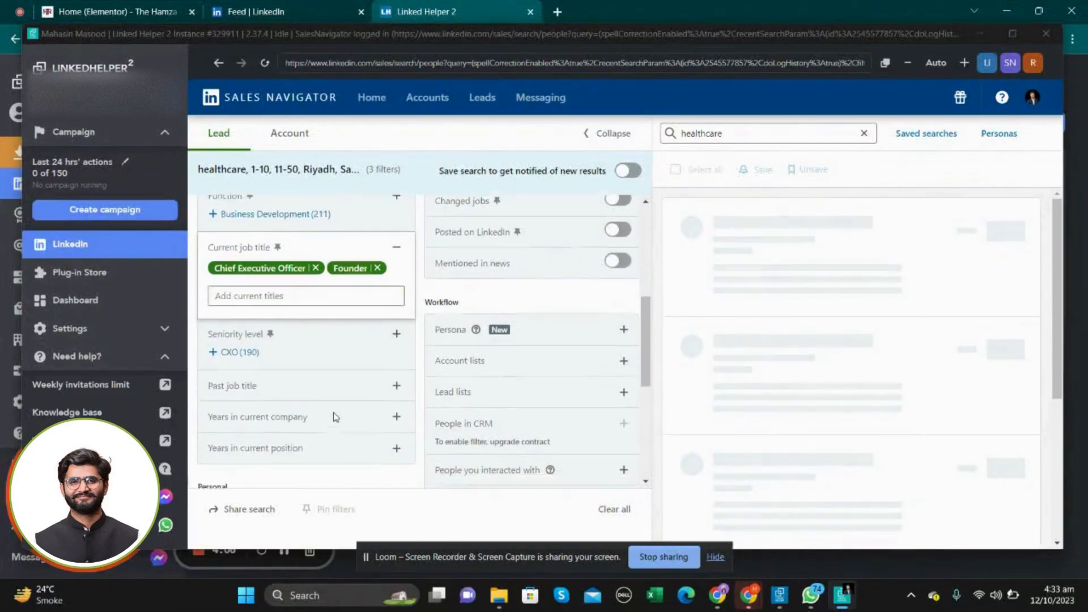
Filter the leads by industry, including Hospitals and Health Care.
scroll(335, 417, "down", 2)
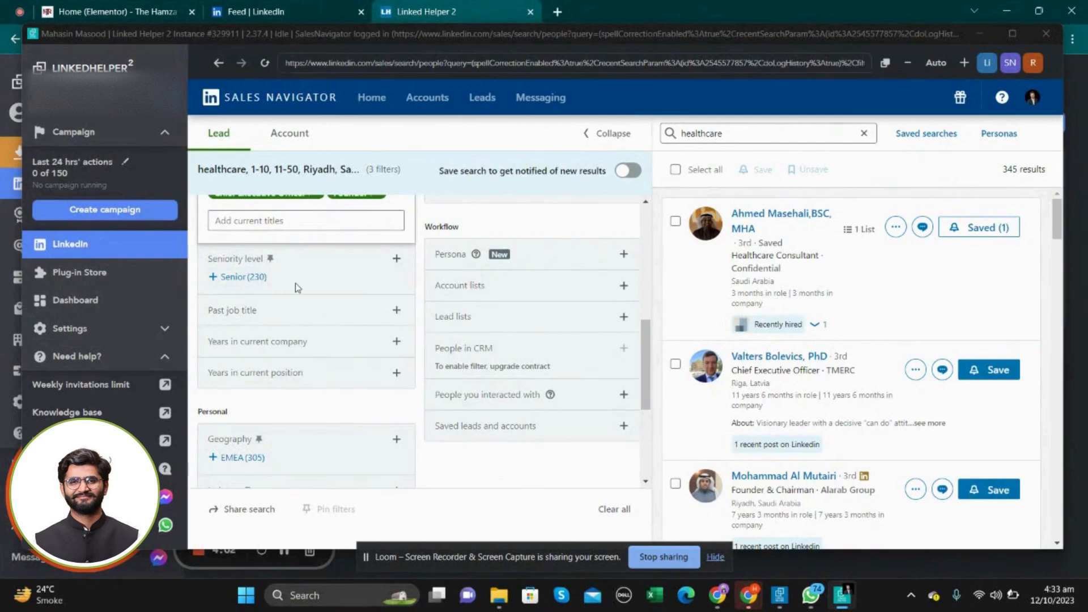
scroll(351, 413, "down", 2)
scroll(350, 414, "down", 2)
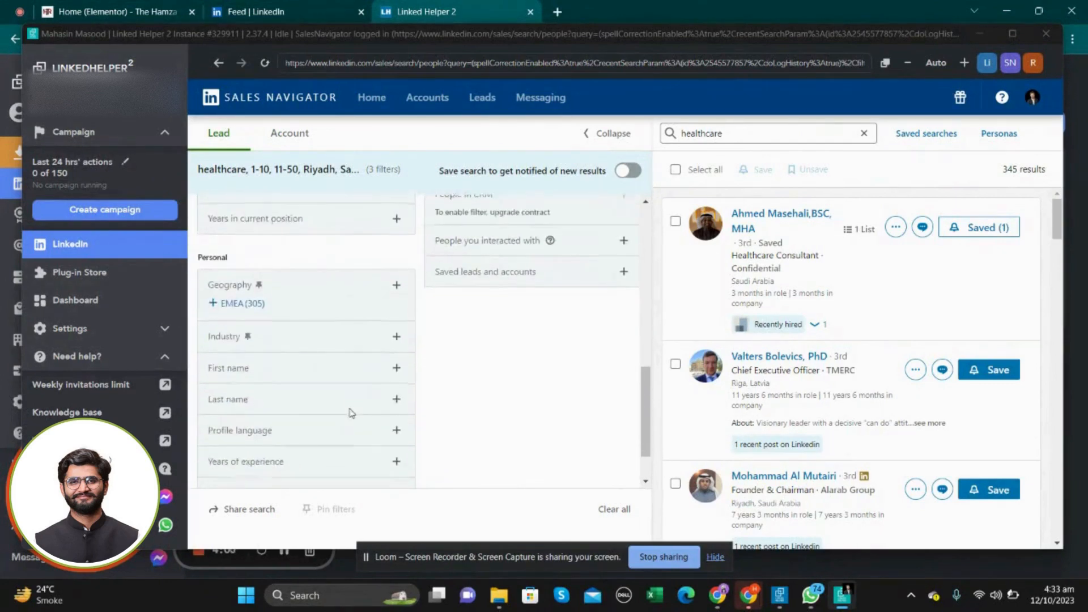
left_click(396, 303)
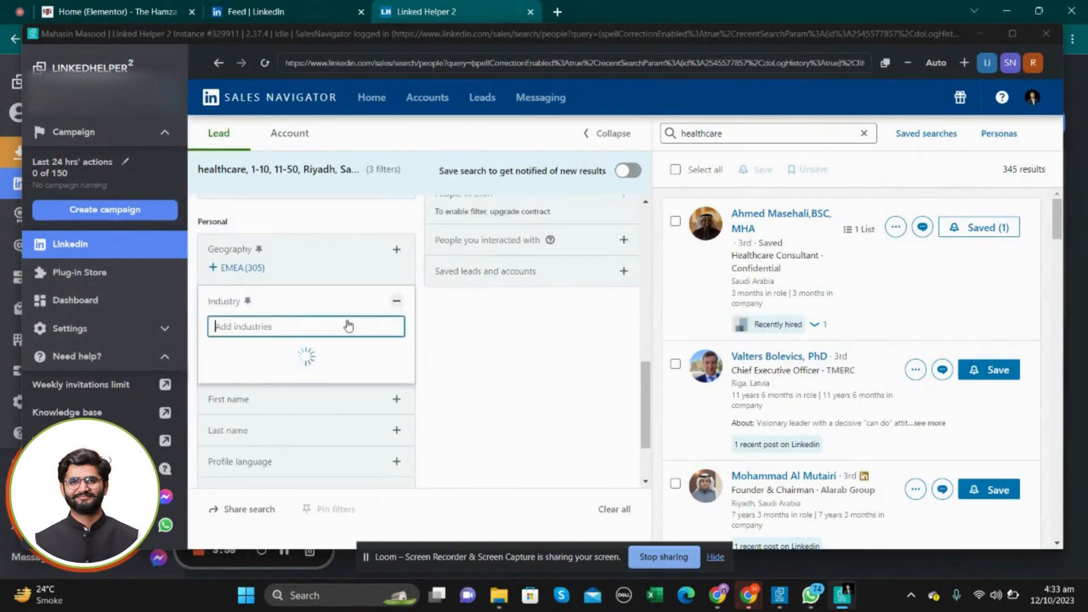
type("hea")
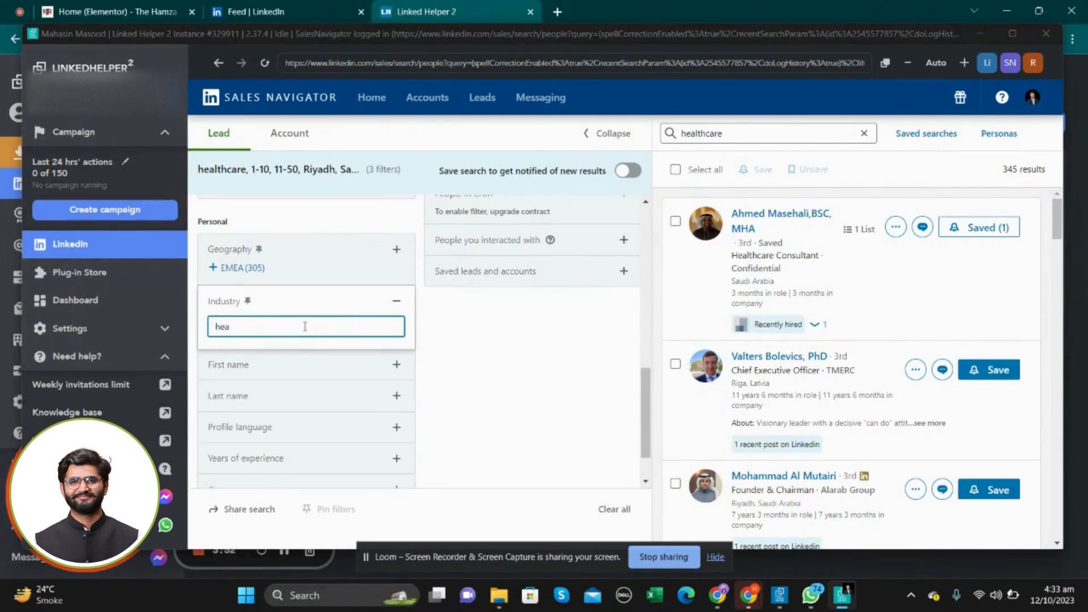
key("BackSpace")
key("BackSpace")
key("BackSpace")
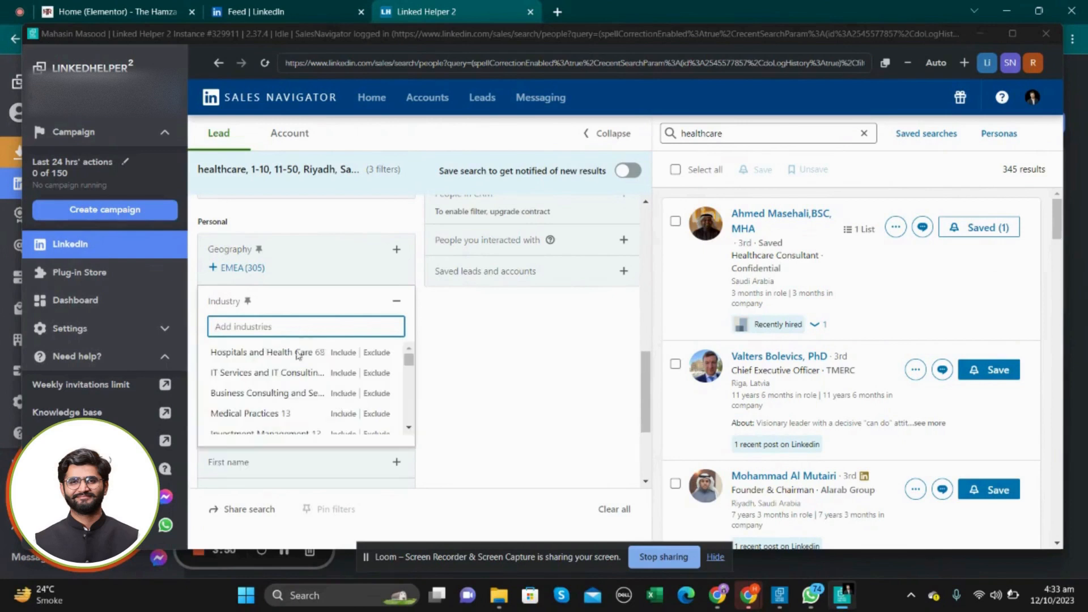
left_click(343, 352)
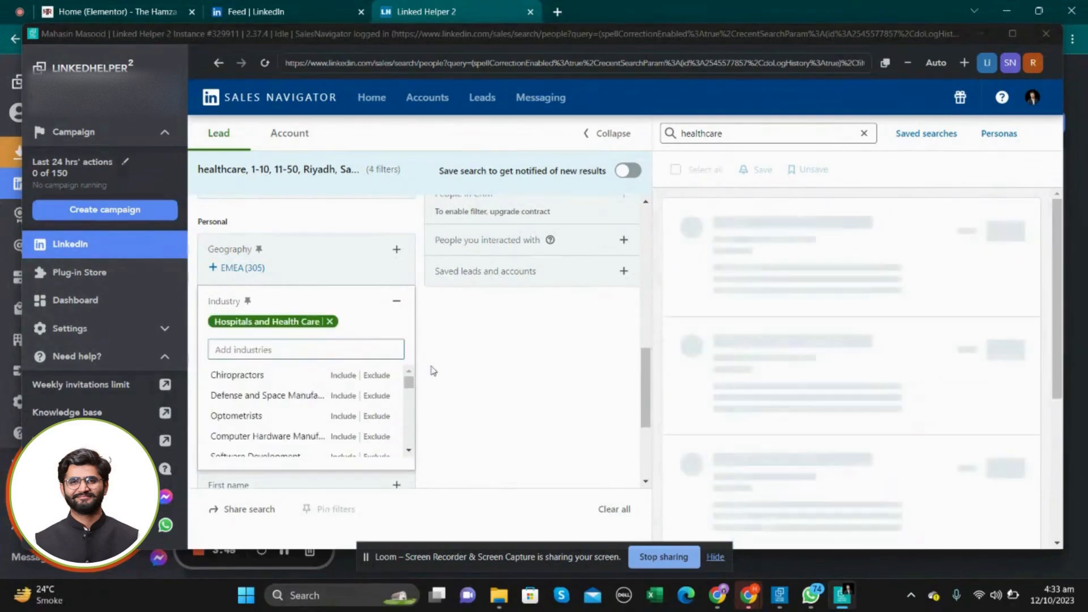
left_click(462, 391)
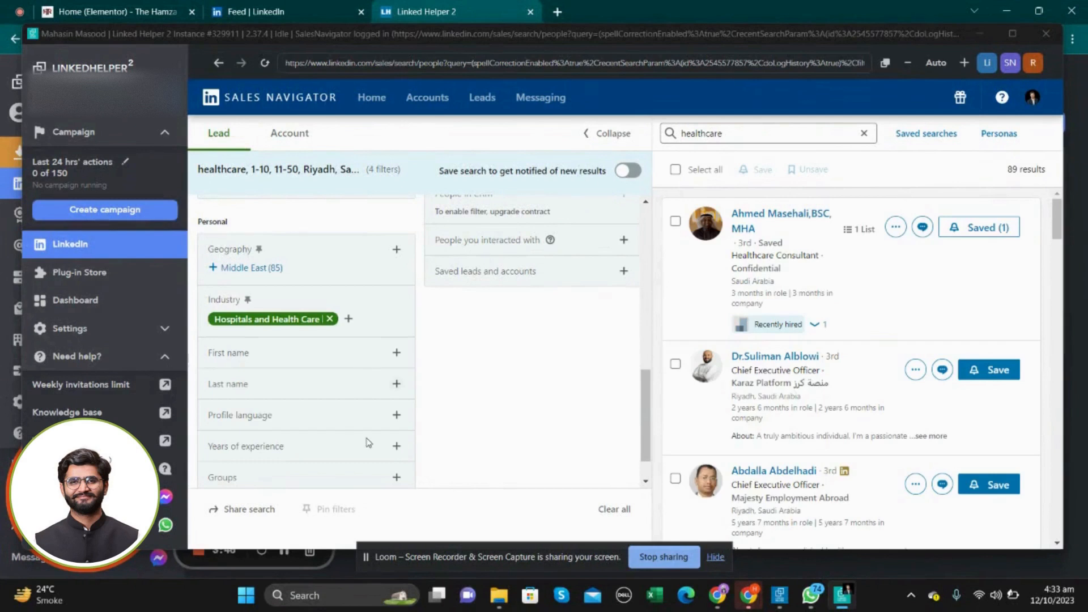
Review the remaining lead filters and those already applied to the healthcare search.
scroll(369, 443, "down", 1)
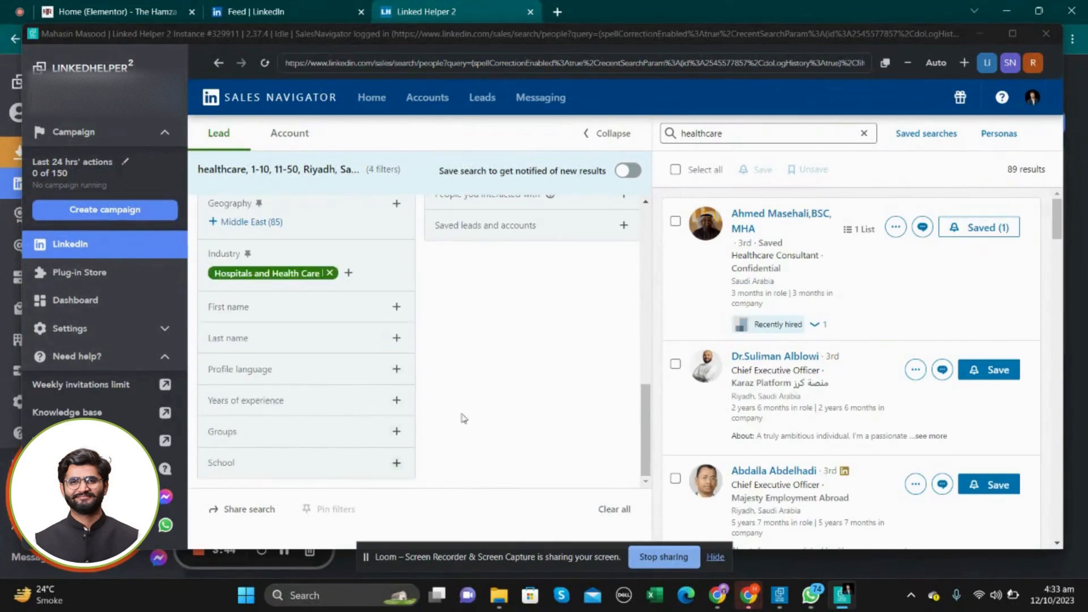
scroll(503, 375, "up", 2)
scroll(504, 375, "up", 1)
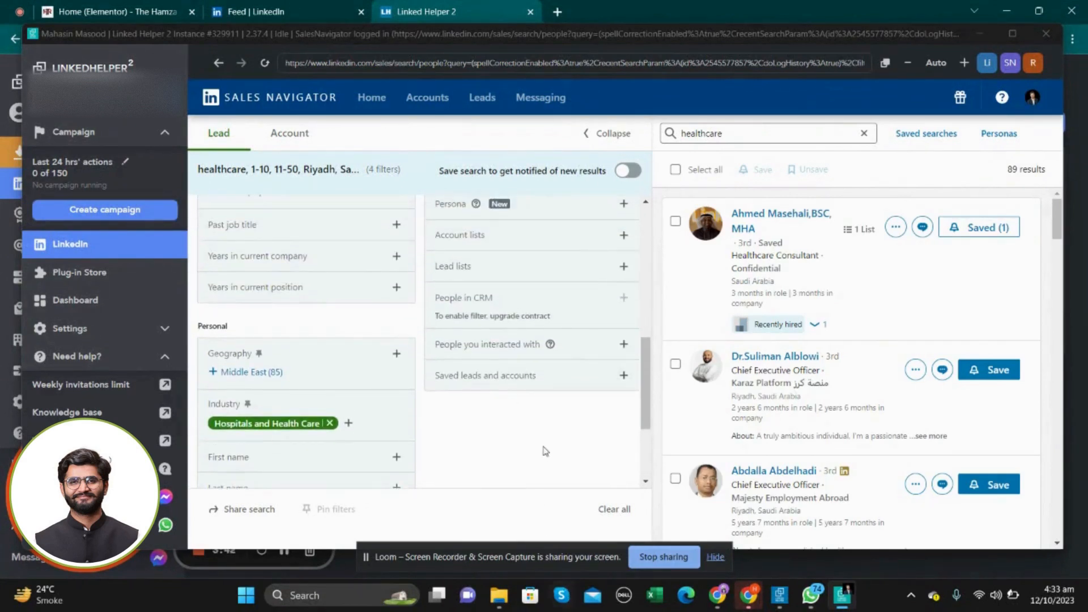
scroll(545, 437, "up", 5)
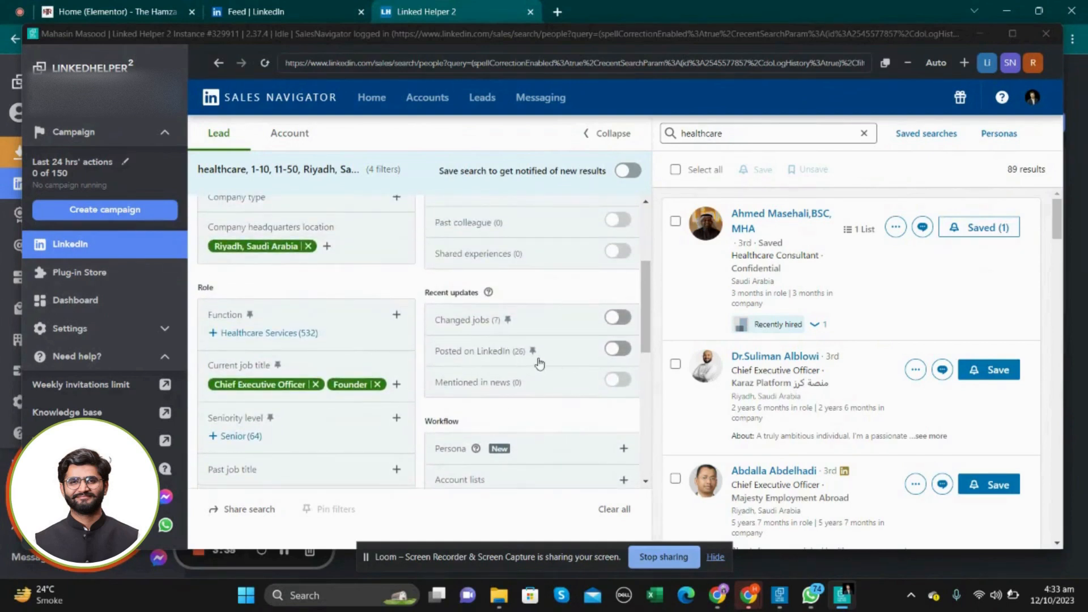
scroll(538, 320, "up", 3)
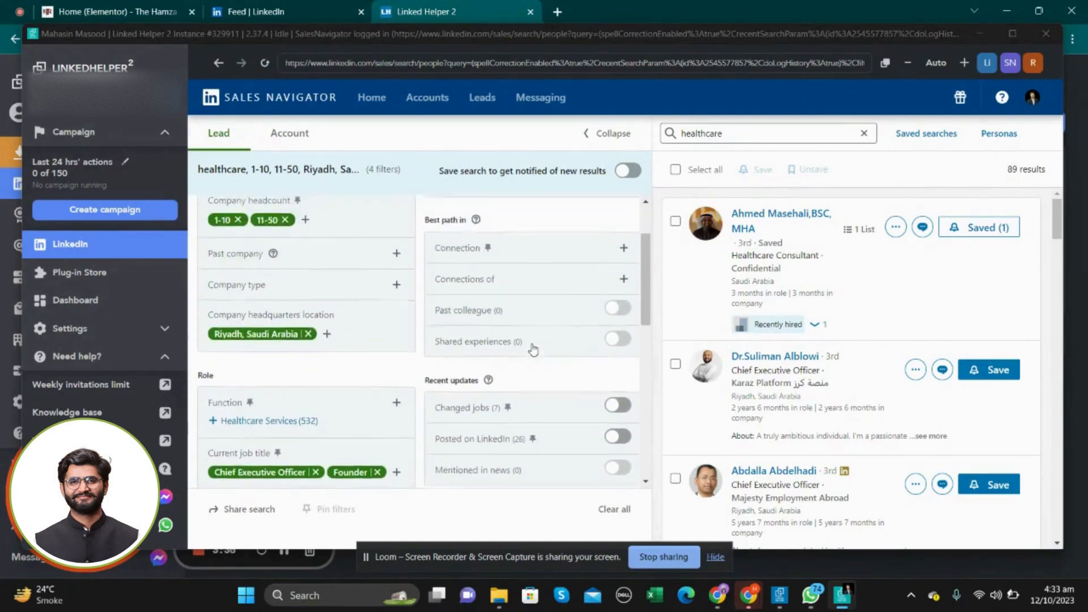
Select all leads on the first results page and save them to the Saidi healthcare list.
scroll(533, 348, "down", 7)
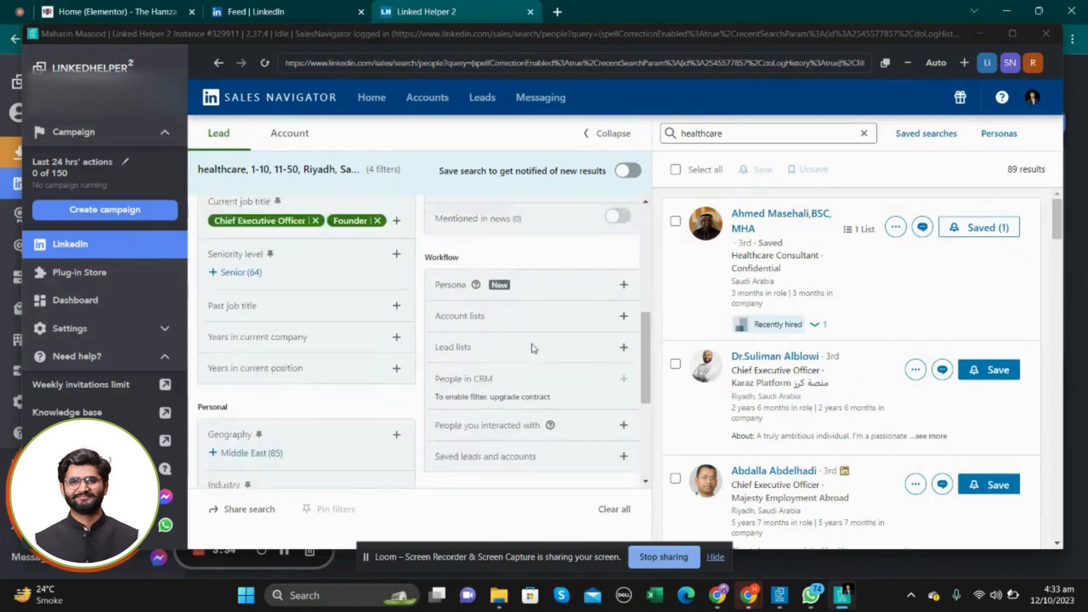
scroll(533, 349, "up", 6)
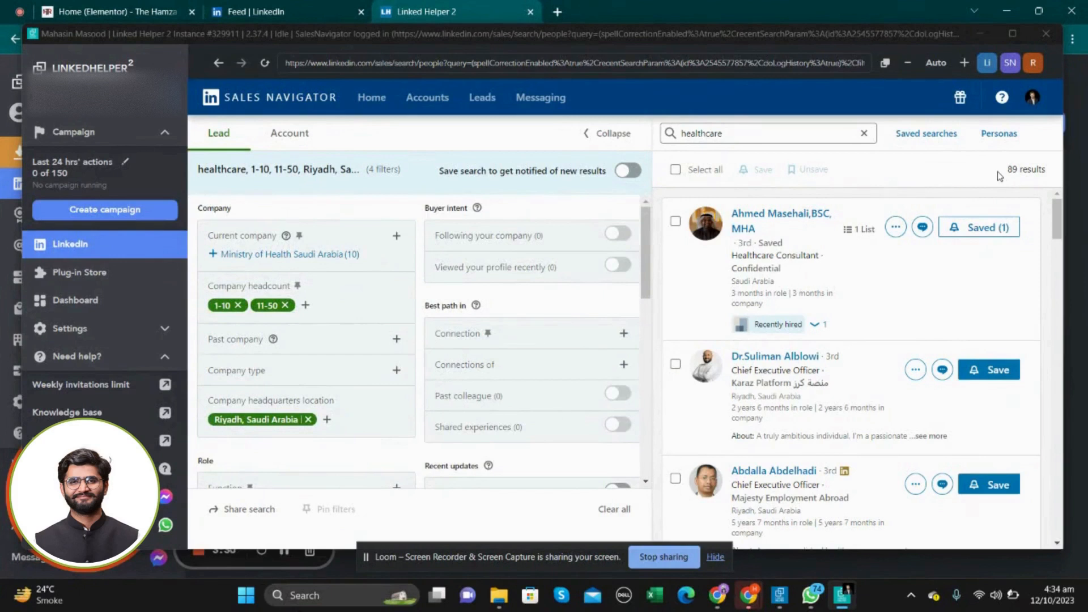
left_click_drag(1004, 170, 1050, 175)
left_click(951, 176)
left_click(674, 170)
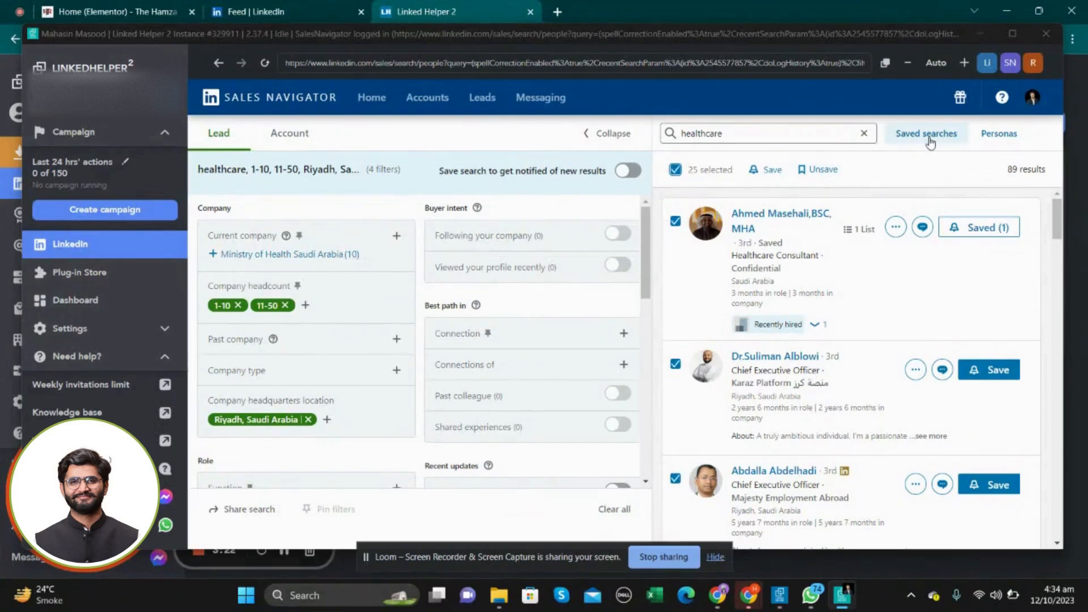
left_click(765, 169)
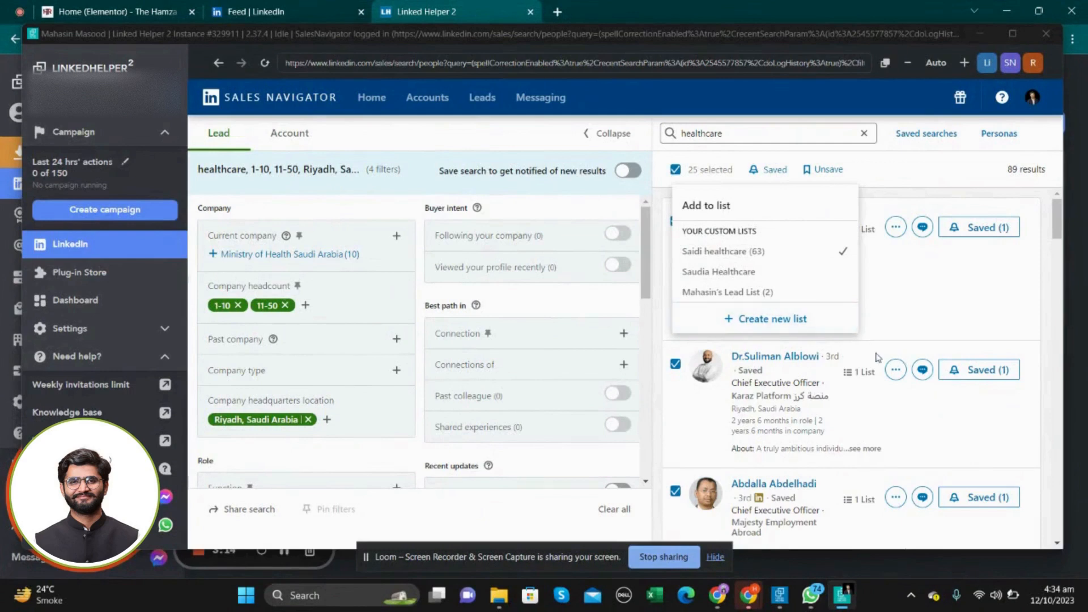
left_click(664, 443)
Go to results page 2, select all of its leads and save them to the Saidi healthcare list.
scroll(655, 450, "down", 4)
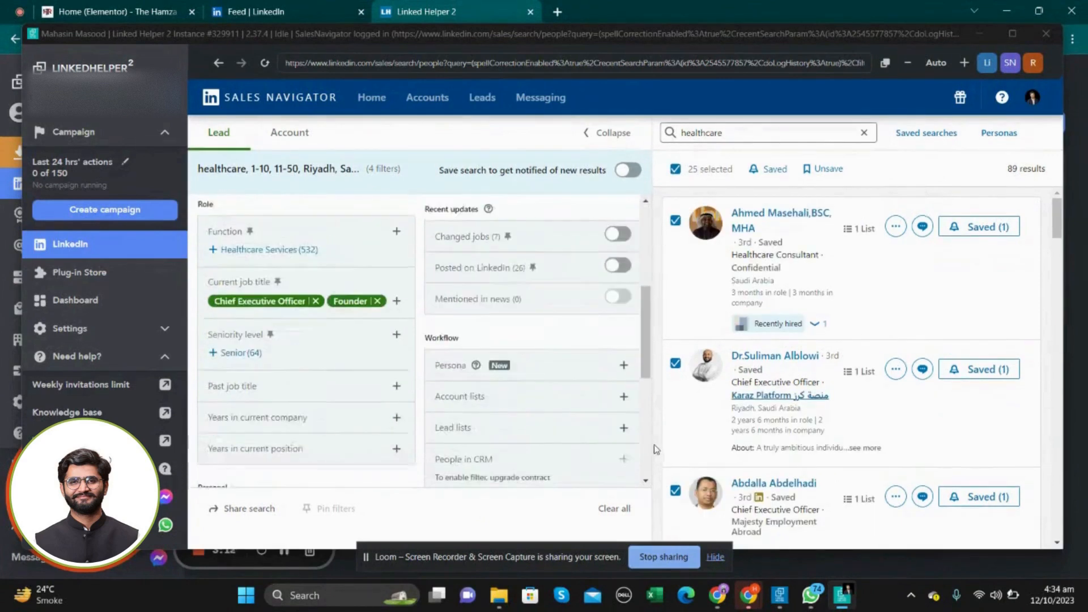
scroll(751, 473, "down", 5)
scroll(751, 473, "down", 3)
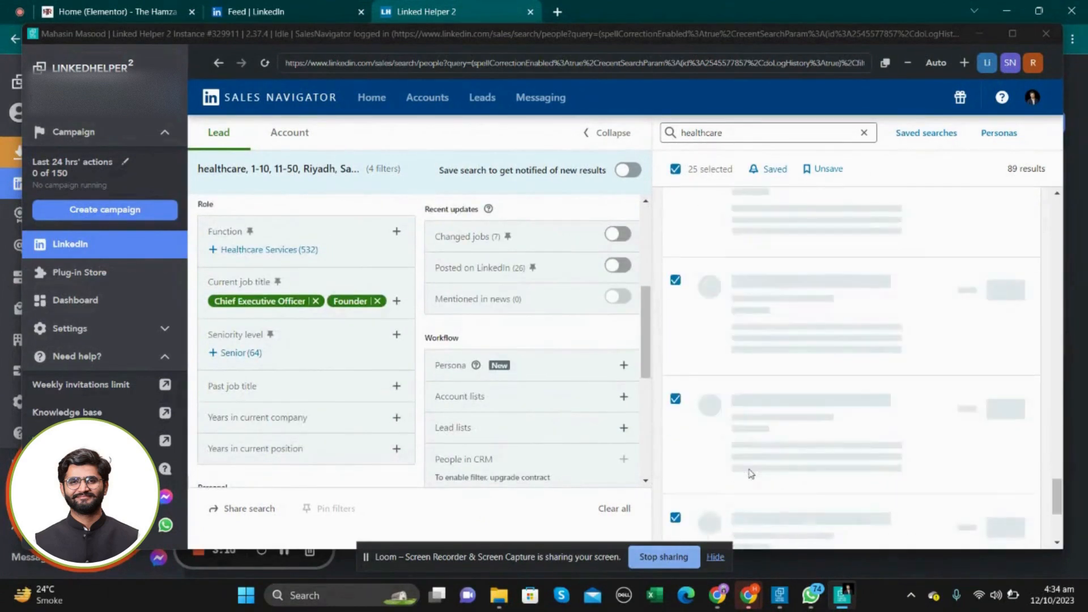
scroll(750, 469, "down", 1)
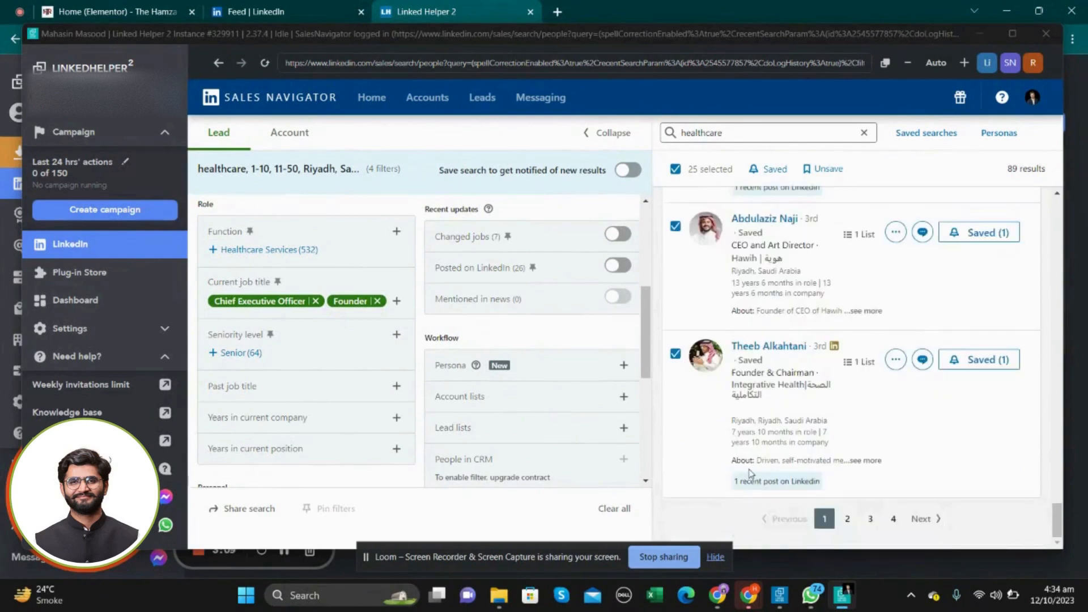
left_click(845, 523)
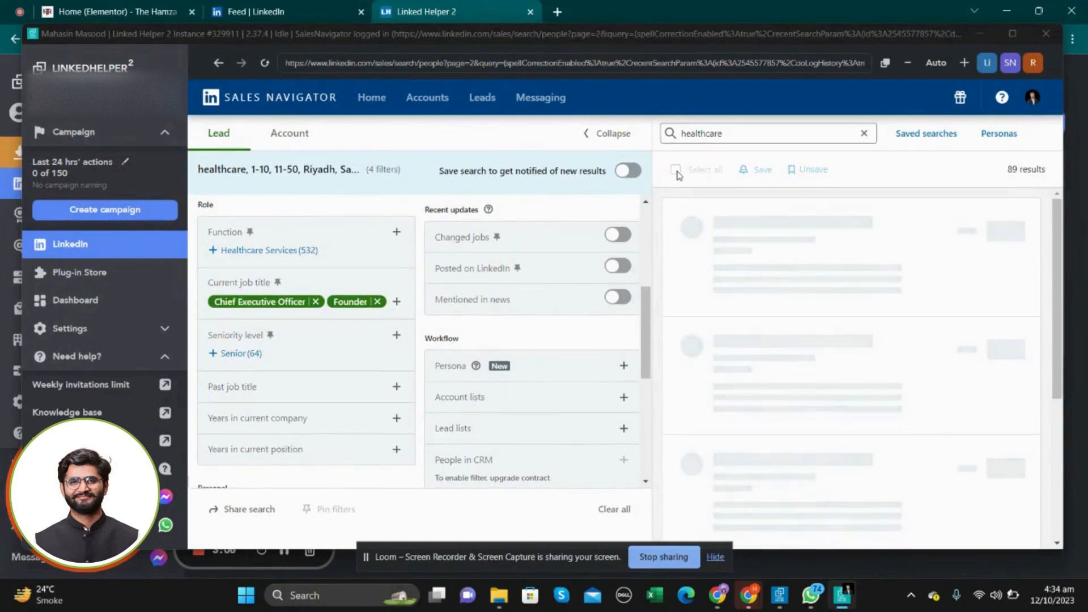
left_click(676, 170)
left_click(777, 171)
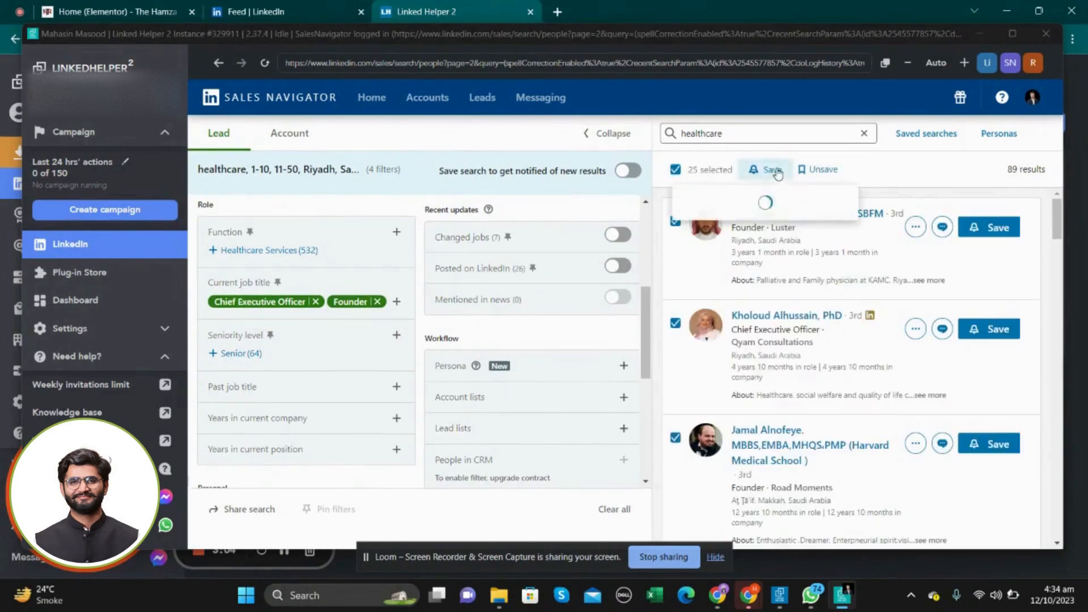
left_click(750, 251)
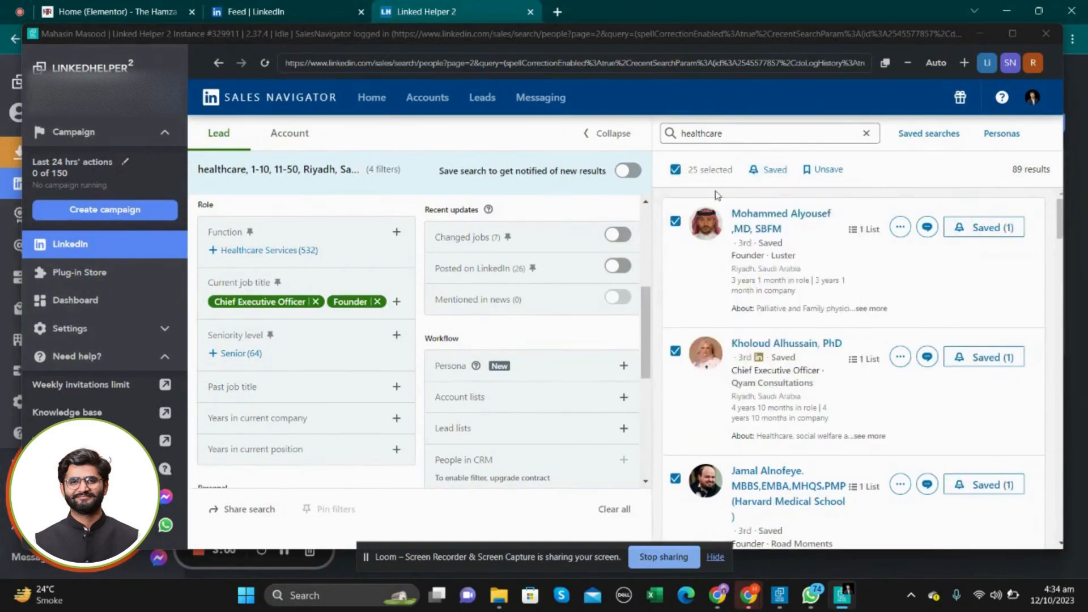
Open the Saidi healthcare lead list and look through its saved leads.
left_click(488, 106)
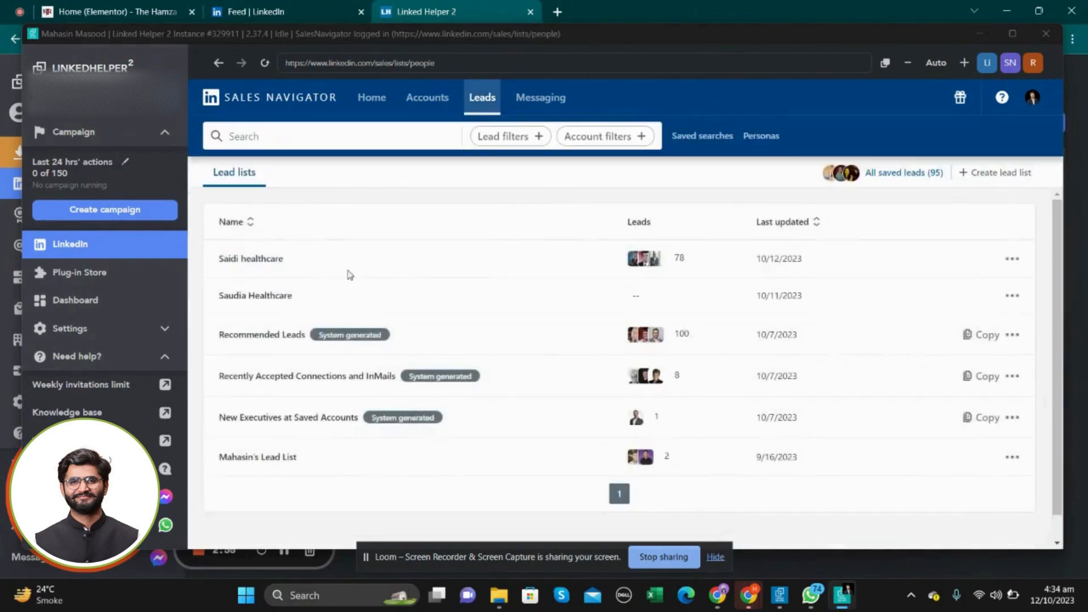
left_click(265, 262)
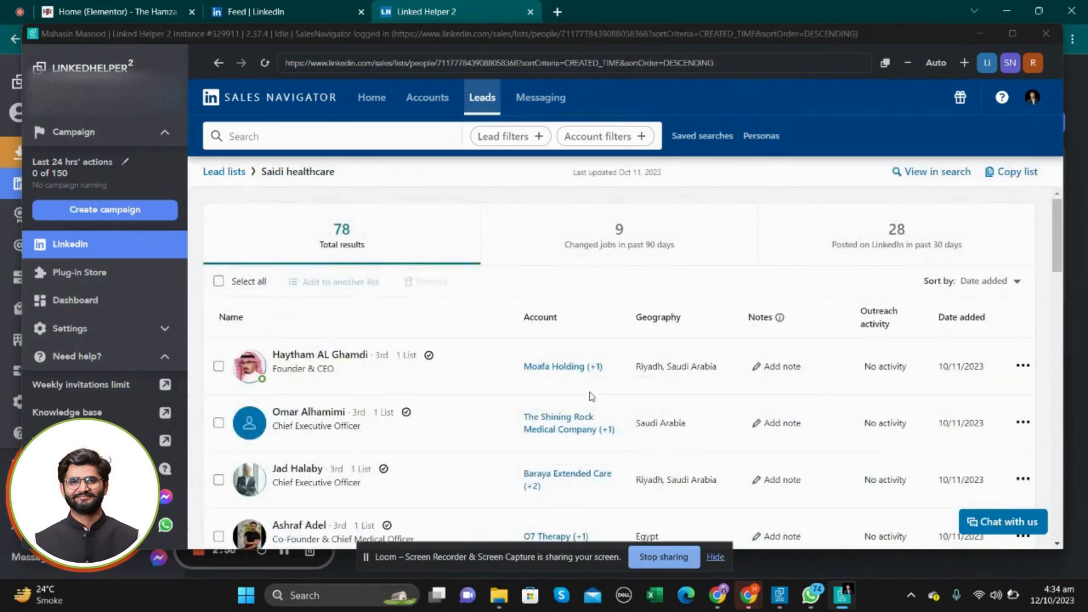
scroll(591, 396, "down", 15)
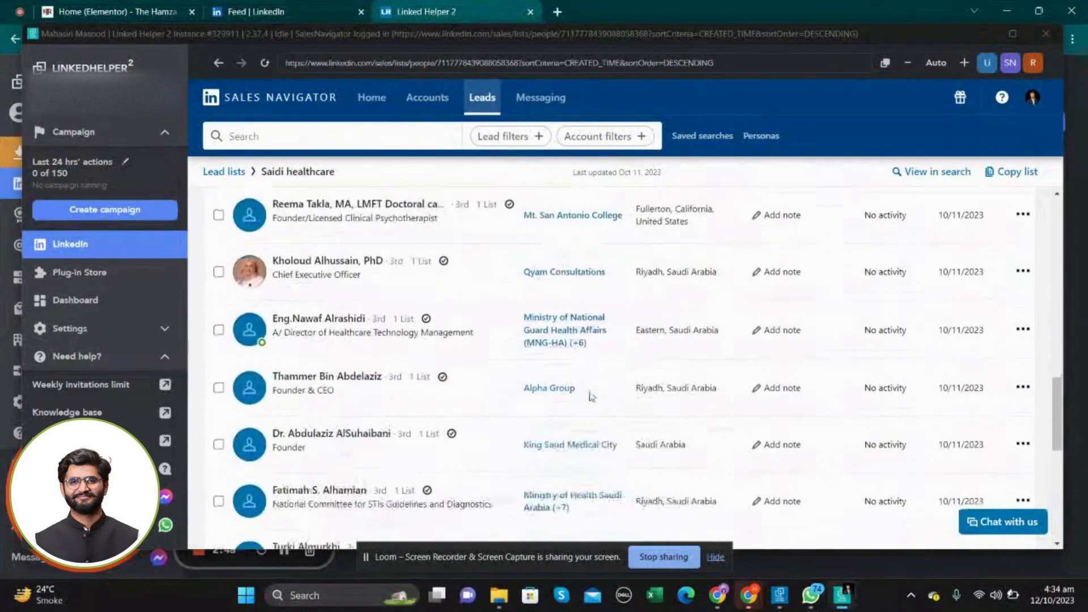
scroll(591, 397, "down", 8)
scroll(701, 373, "up", 4)
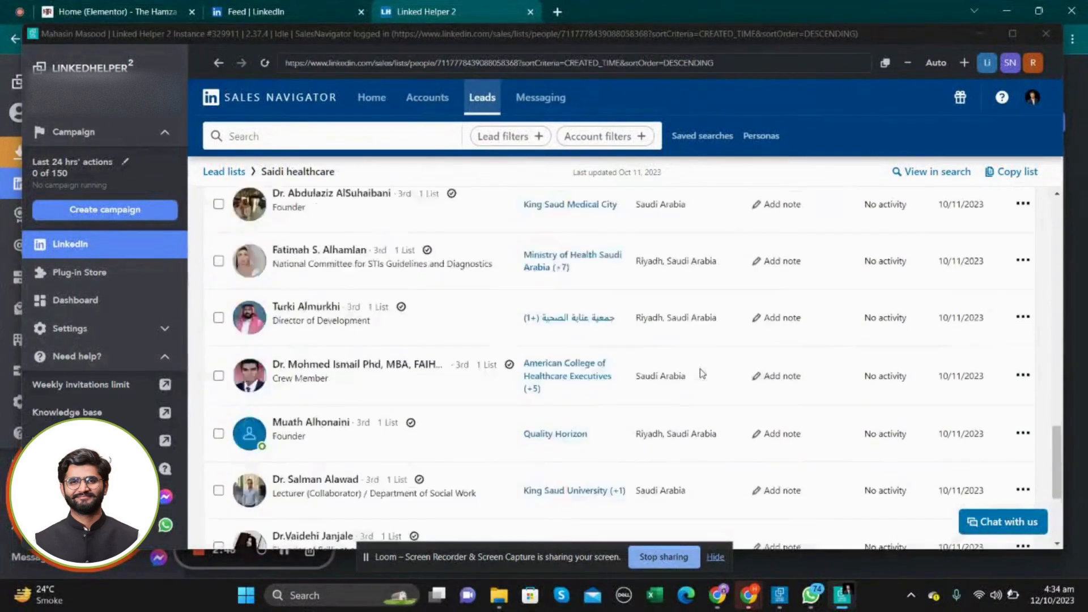
scroll(702, 373, "up", 5)
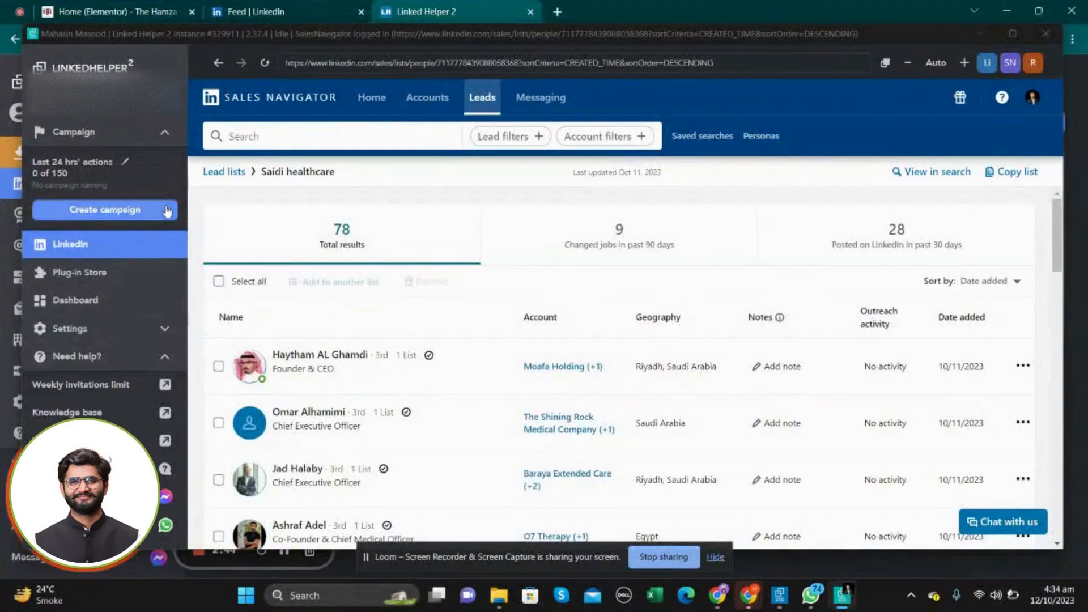
Create a new Linked Helper campaign from the Invite and follow-up template, leaving the campaign name empty.
left_click(103, 212)
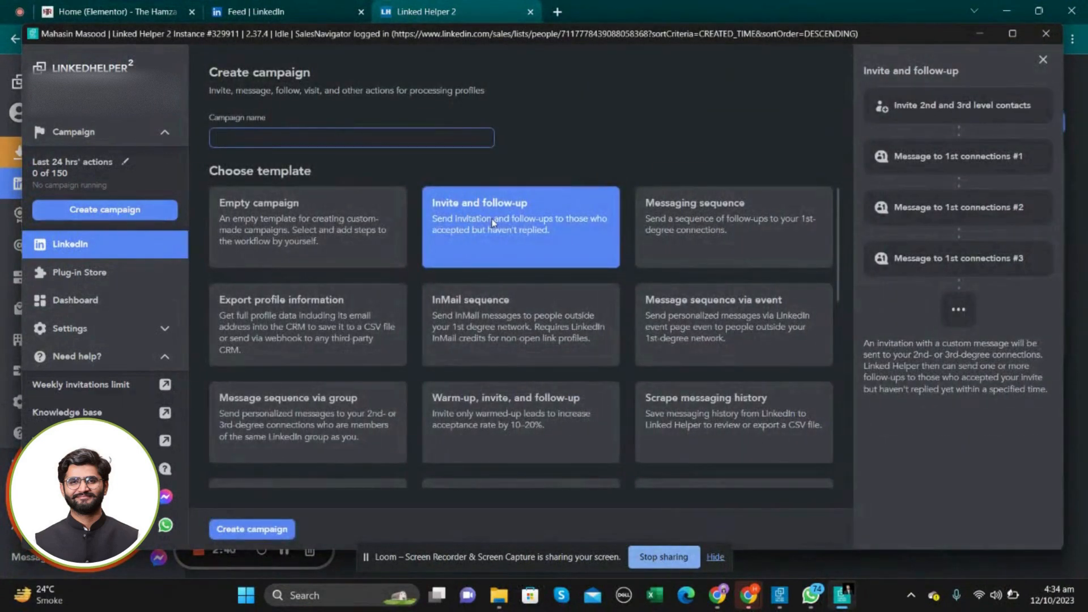
scroll(540, 339, "down", 8)
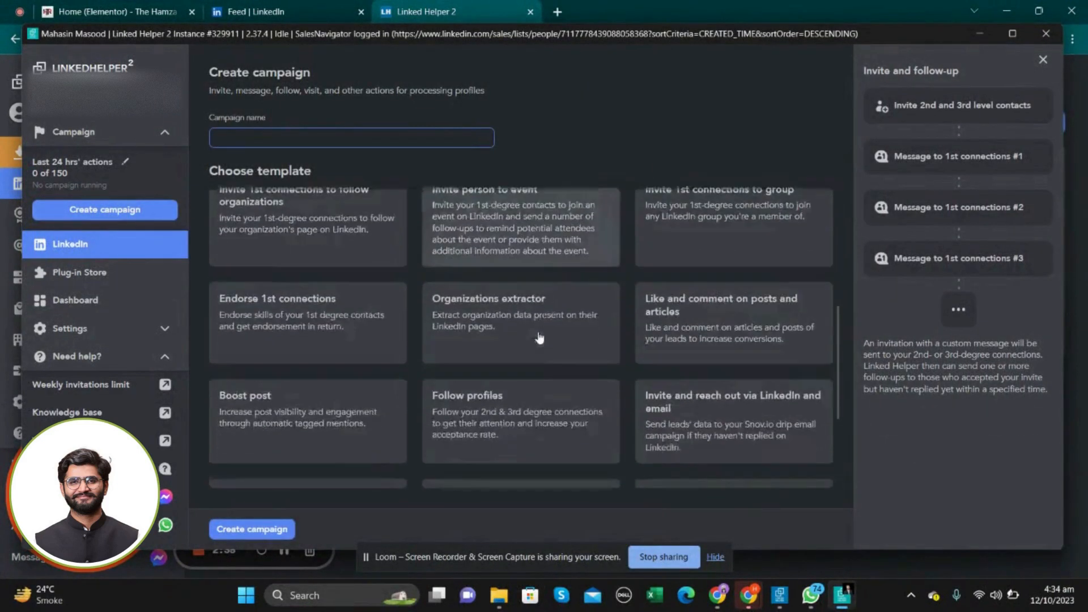
scroll(539, 339, "up", 8)
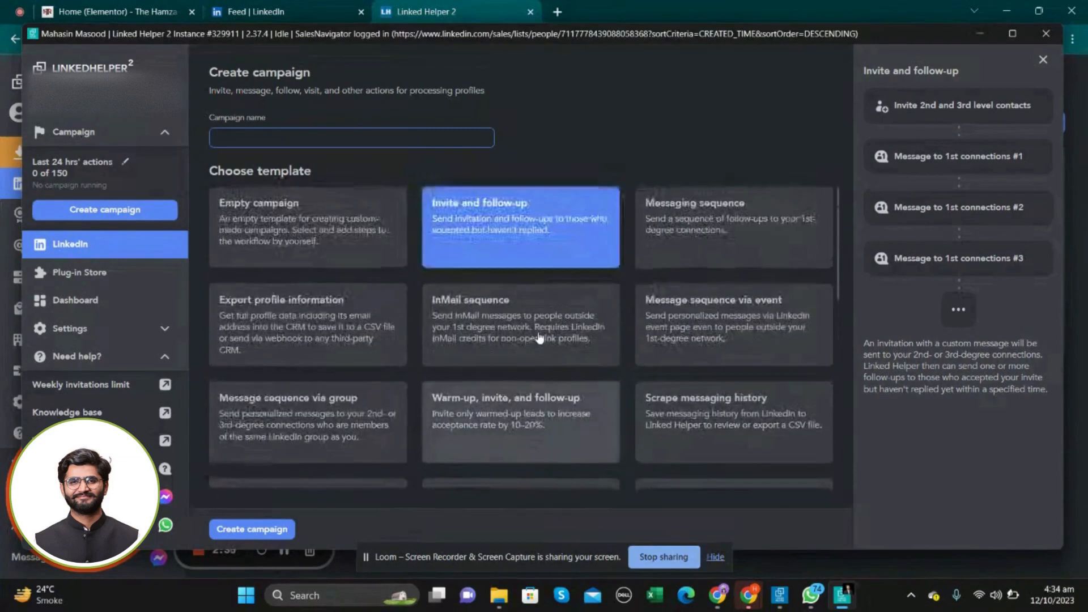
left_click(512, 231)
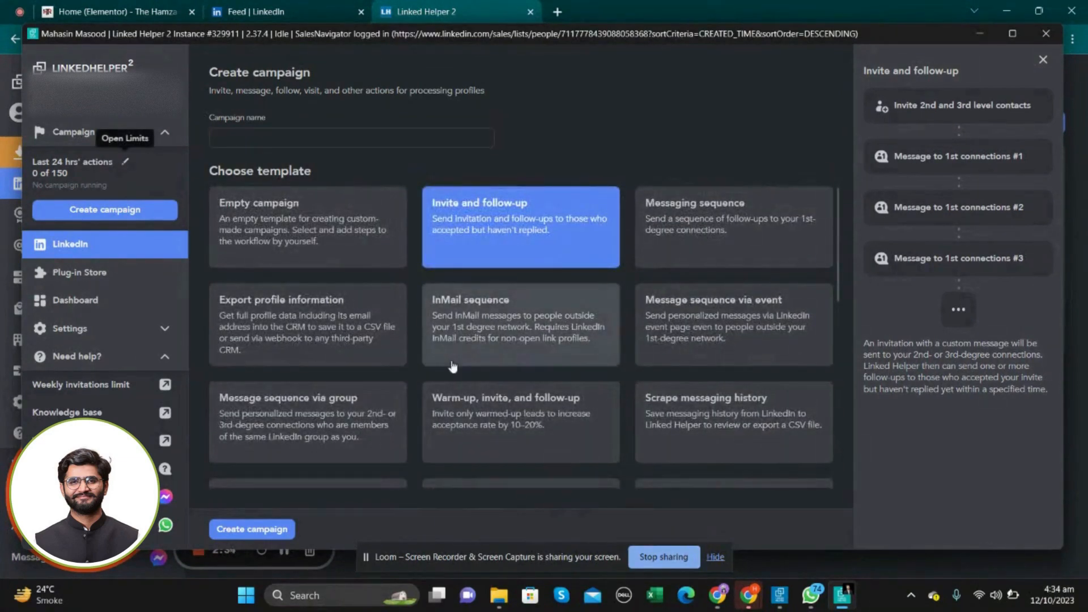
left_click(273, 530)
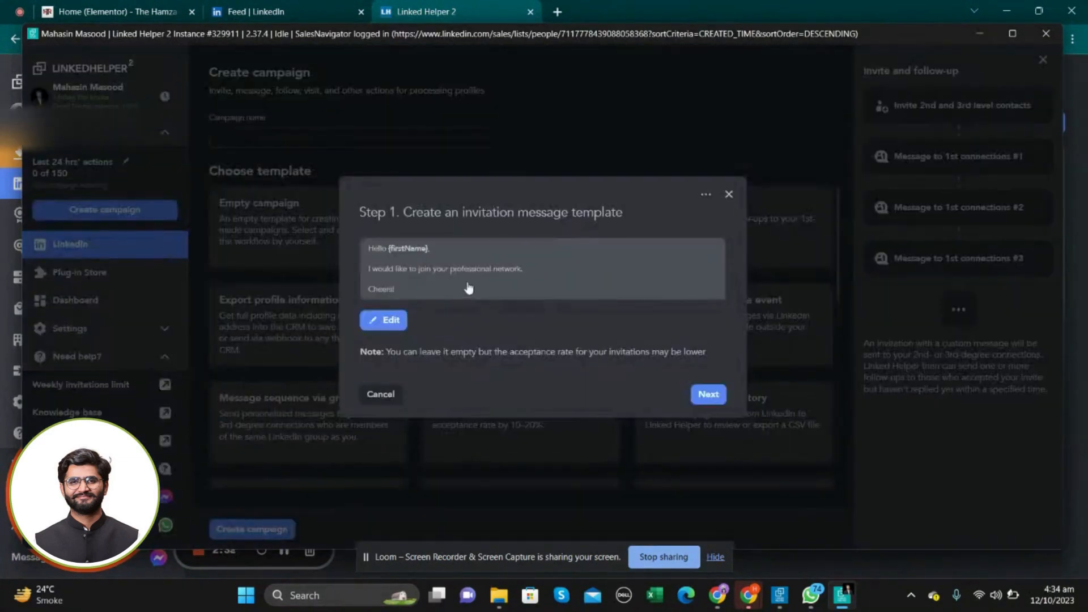
Open the invitation message template for editing and delete the default sentence about joining the professional network.
left_click(458, 269)
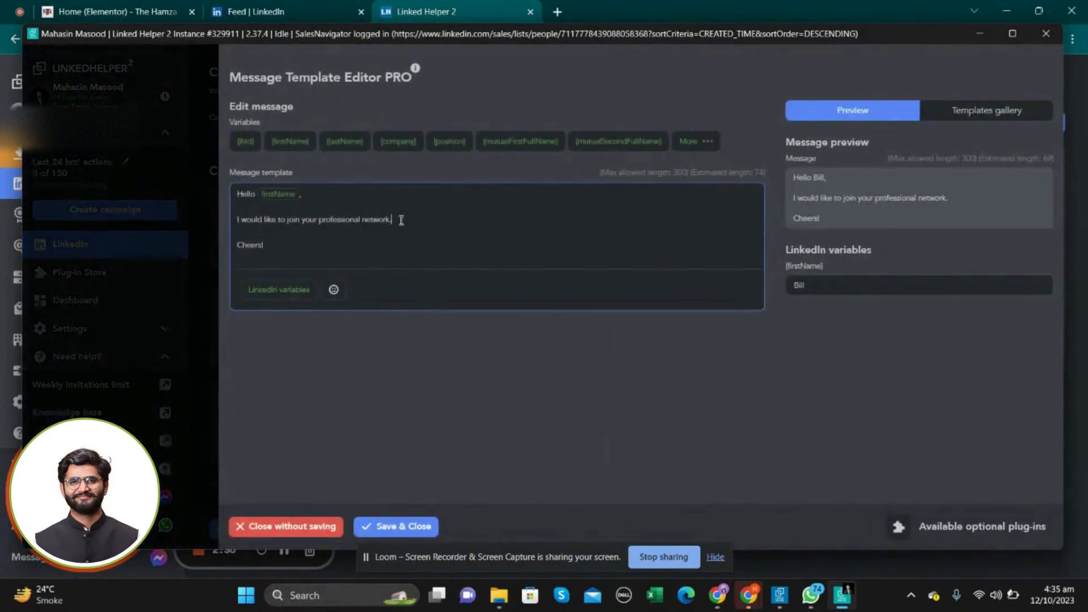
key("BackSpace")
key("BackSpace")
key("BackSpace")
key("BackSpace")
key("BackSpace")
key("BackSpace")
key("BackSpace")
key("BackSpace")
key("BackSpace")
key("BackSpace")
key("BackSpace")
key("BackSpace")
key("BackSpace")
key("BackSpace")
key("BackSpace")
key("BackSpace")
key("BackSpace")
key("BackSpace")
key("BackSpace")
key("BackSpace")
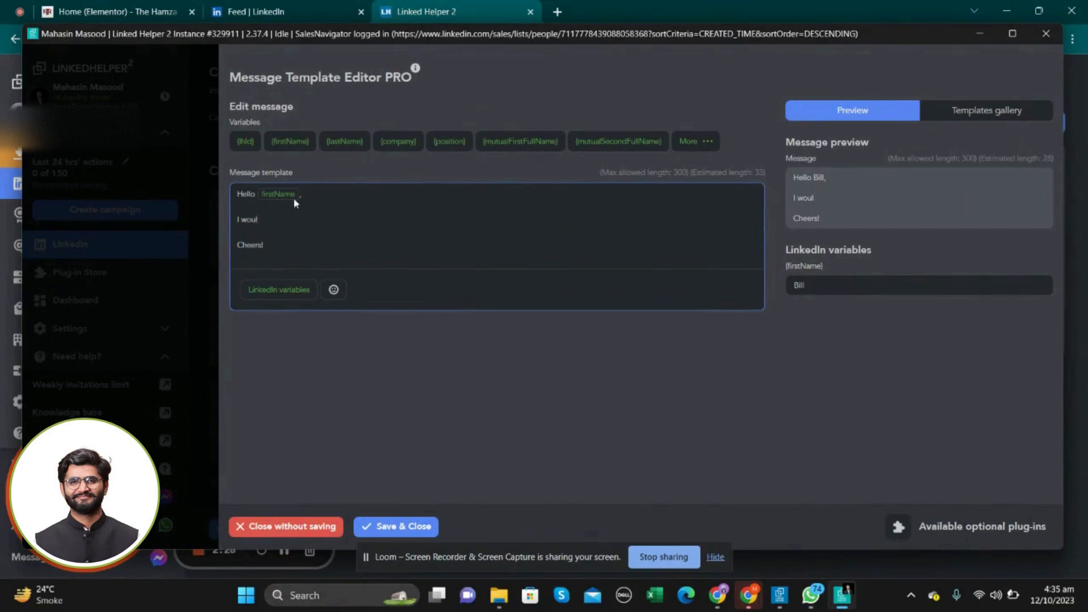
Write "I have Seen your profile and I am looking to connect with some" below the greeting in the invitation message.
mouse_move(307, 196)
left_mouse_down()
mouse_move(277, 195)
mouse_move(308, 216)
left_mouse_up()
left_click(268, 224)
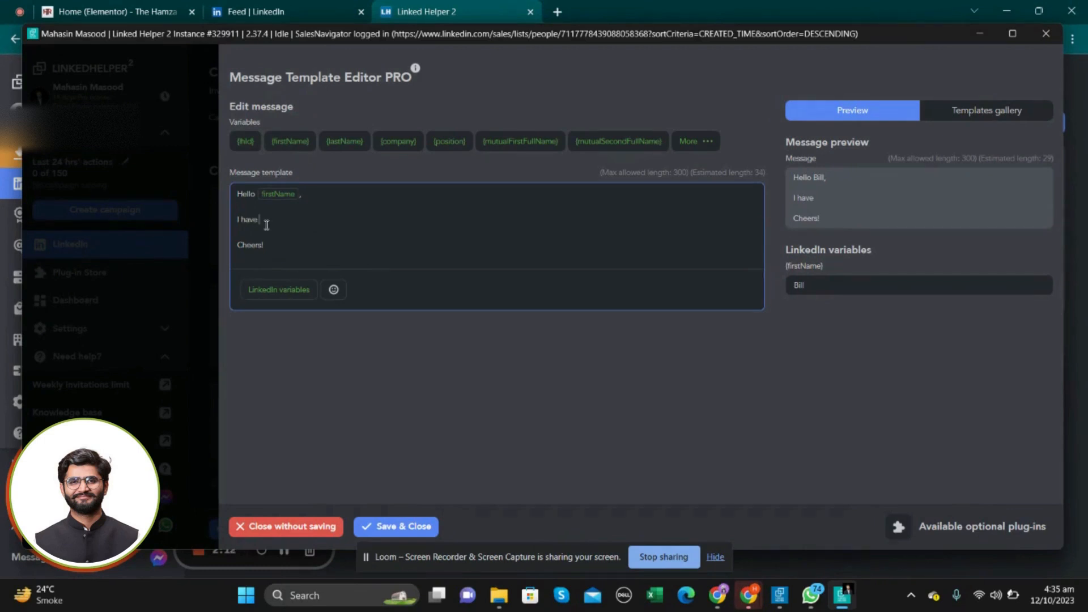
type("en yourpro")
key("BackSpace")
key("BackSpace")
key("BackSpace")
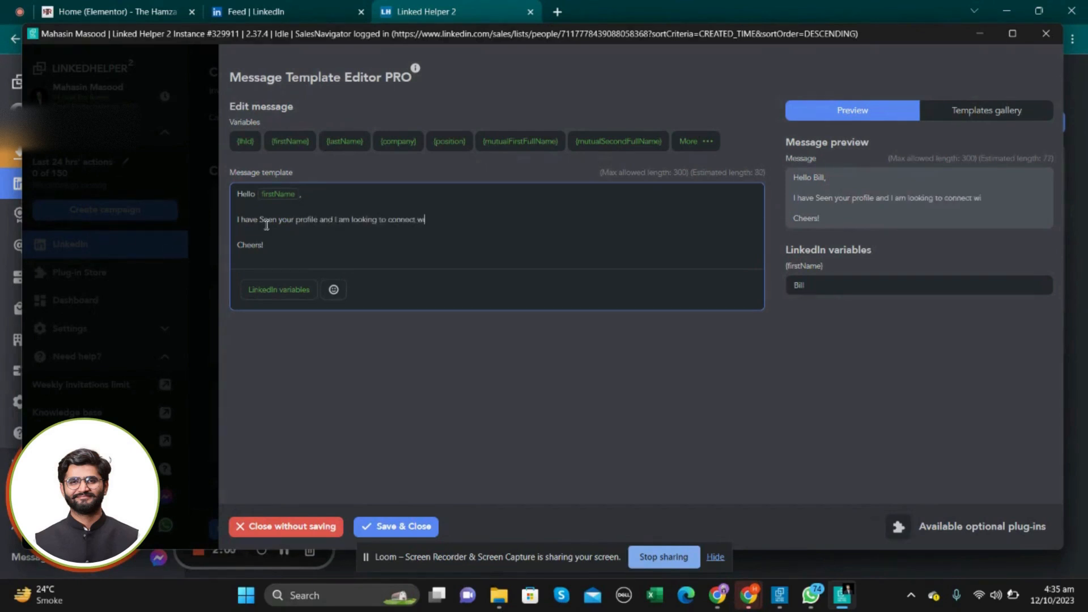
type("me dec")
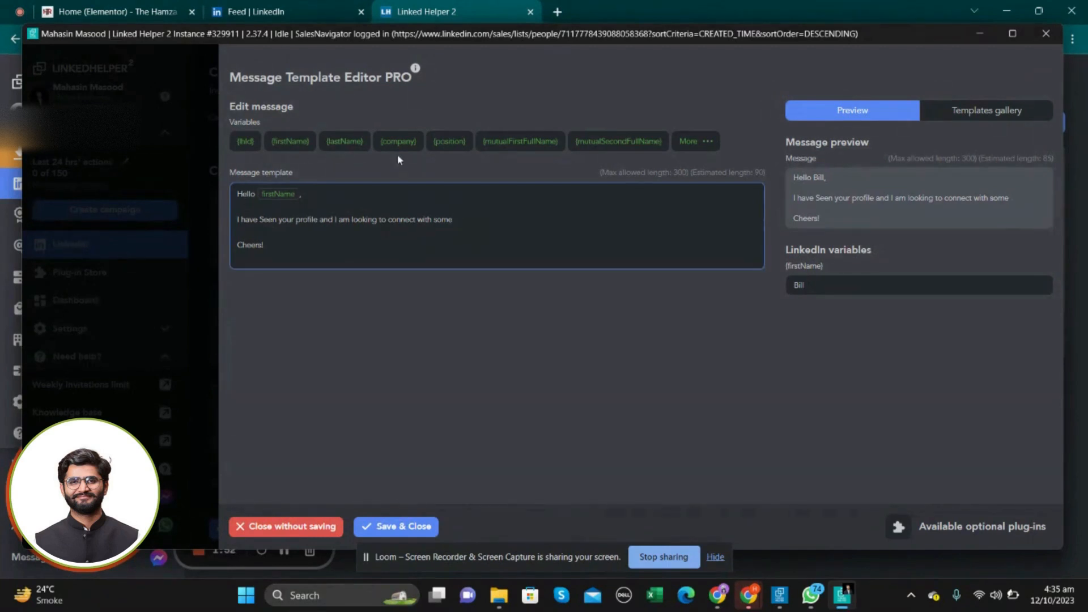
Replace "some" with the position variable and continue the sentence with "and I am really pleased to see you working at".
left_click(450, 141)
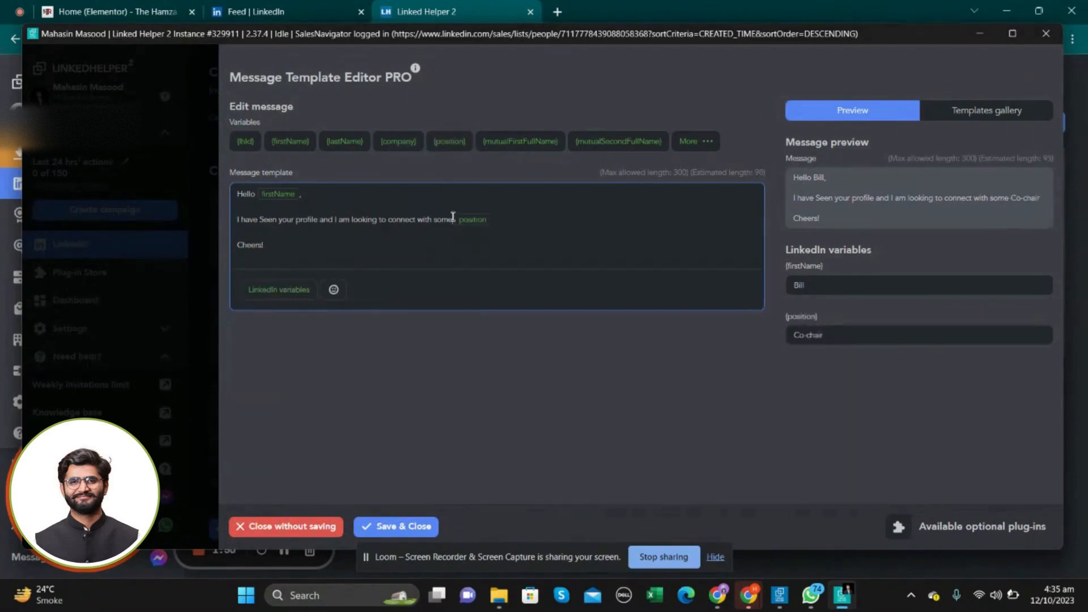
left_click(453, 217)
key("BackSpace")
key("BackSpace")
key("BackSpace")
key("BackSpace")
left_click(500, 225)
type("and I am")
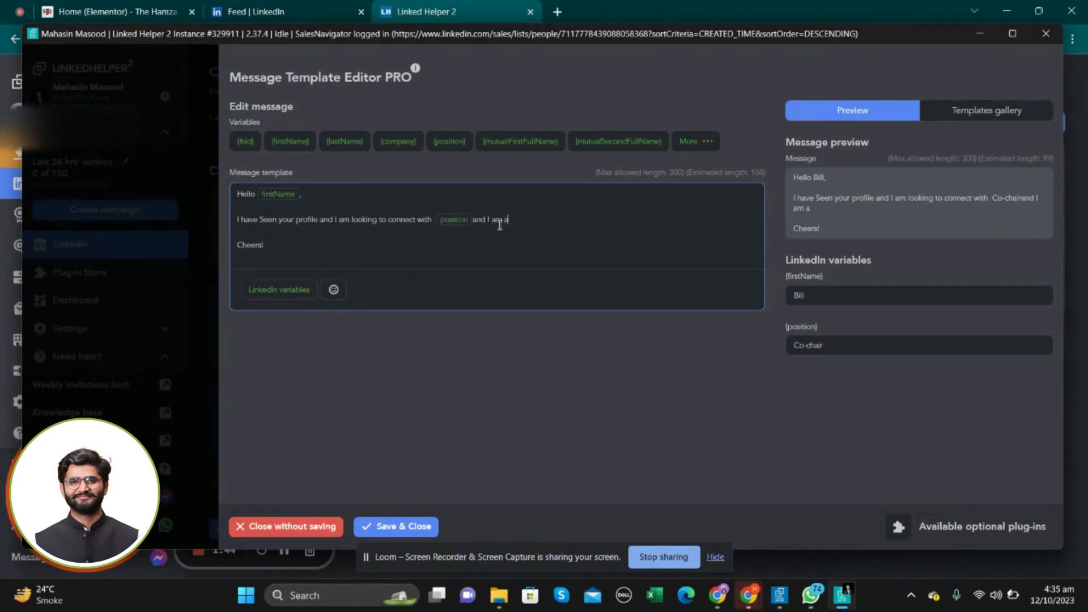
type(" reall")
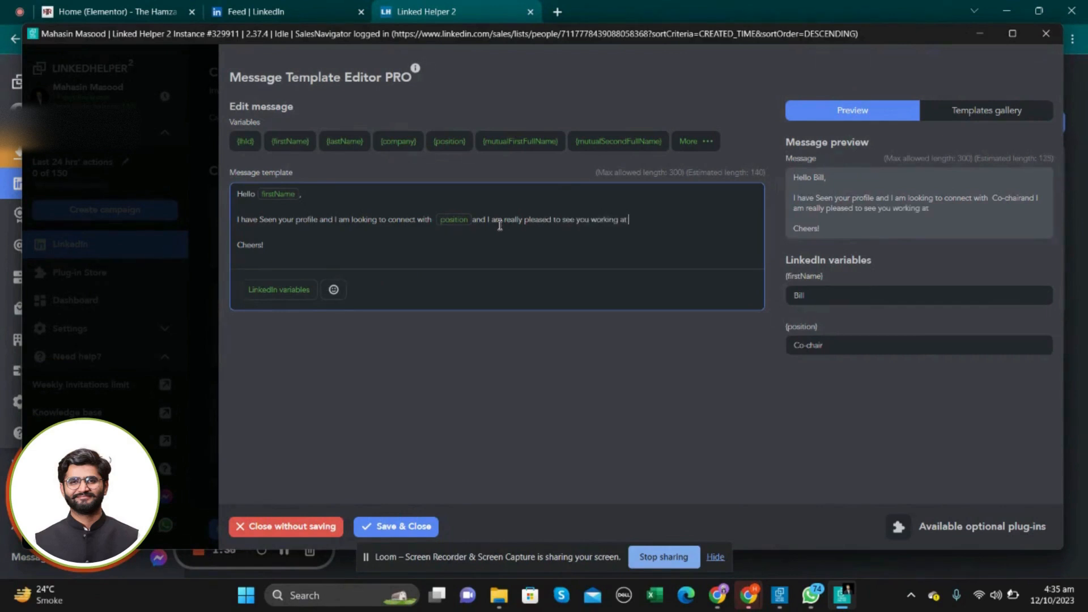
Insert the company variable after "working at" in the invitation message.
left_click(450, 141)
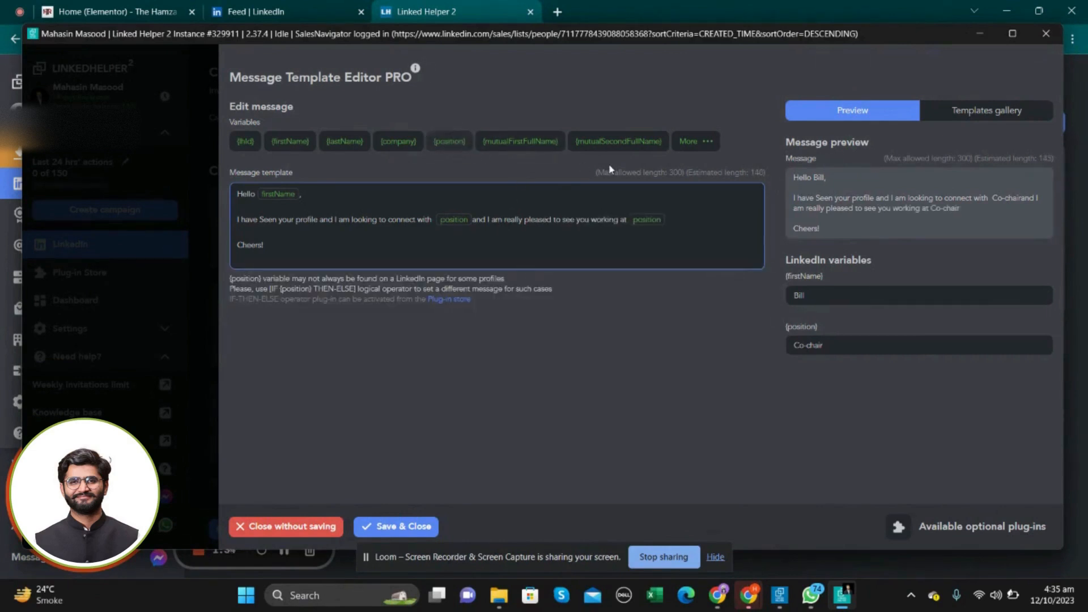
key("BackSpace")
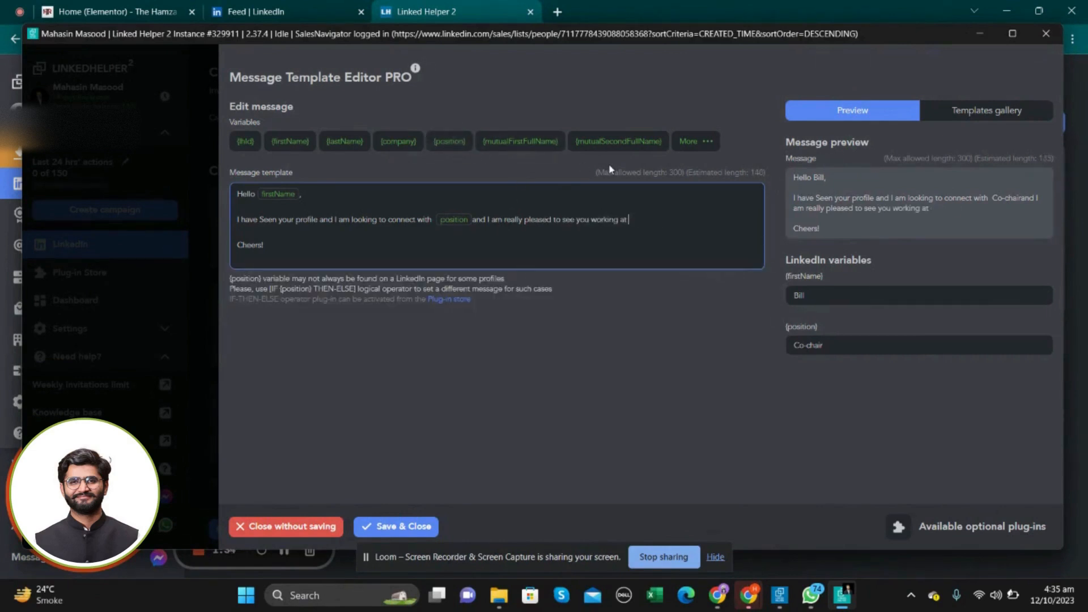
left_click(403, 144)
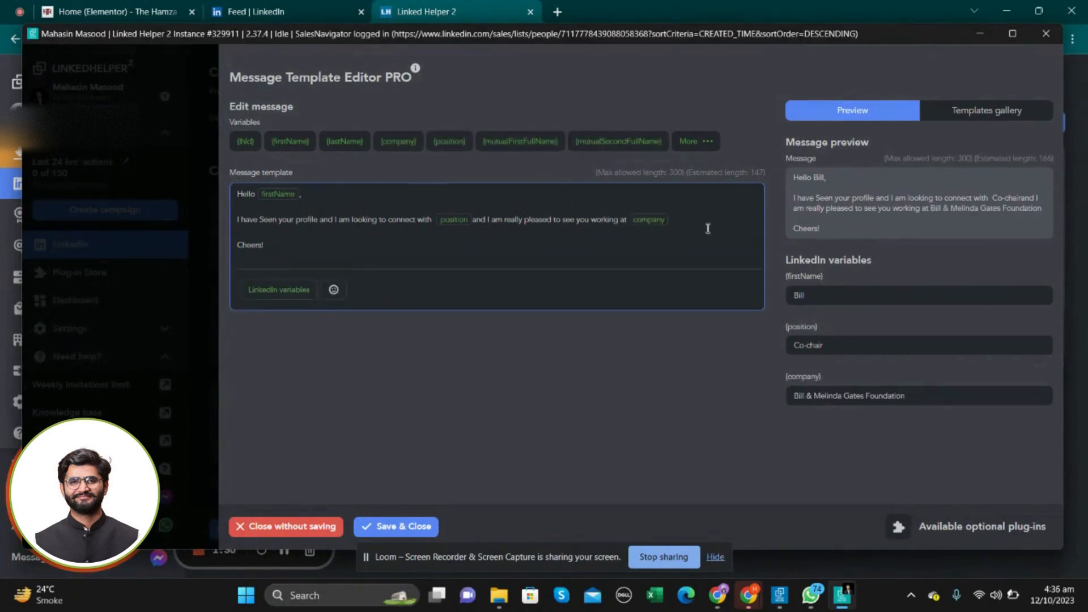
Start a new sentence after the company variable in the invitation message: "Lets connect to see how we can".
type("tw")
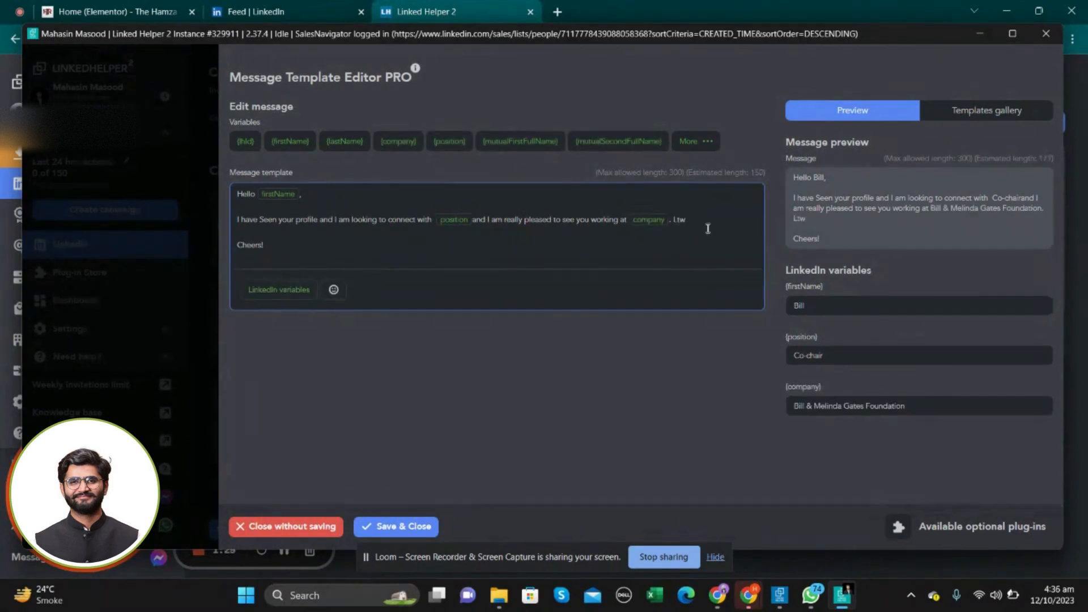
key("BackSpace")
key("BackSpace")
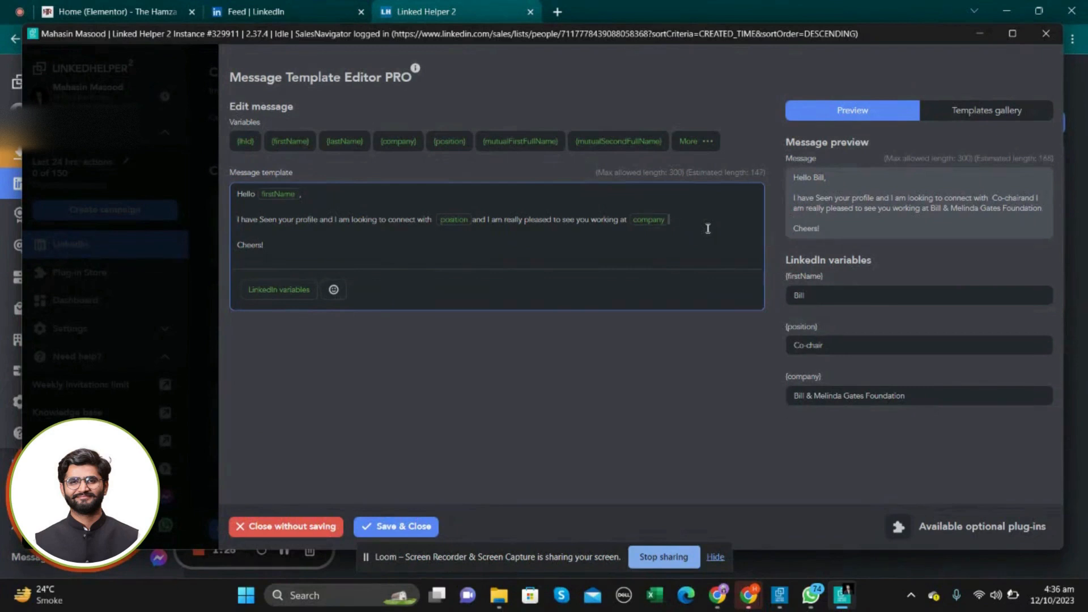
type(". Lets conne")
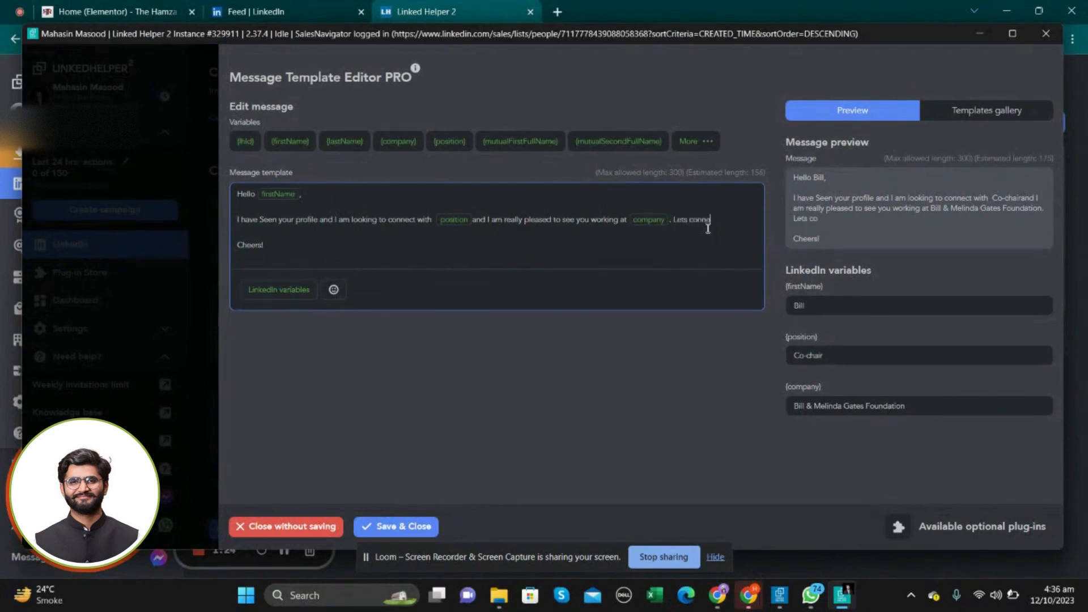
type("ct to see how e")
key("BackSpace")
type("we can gey")
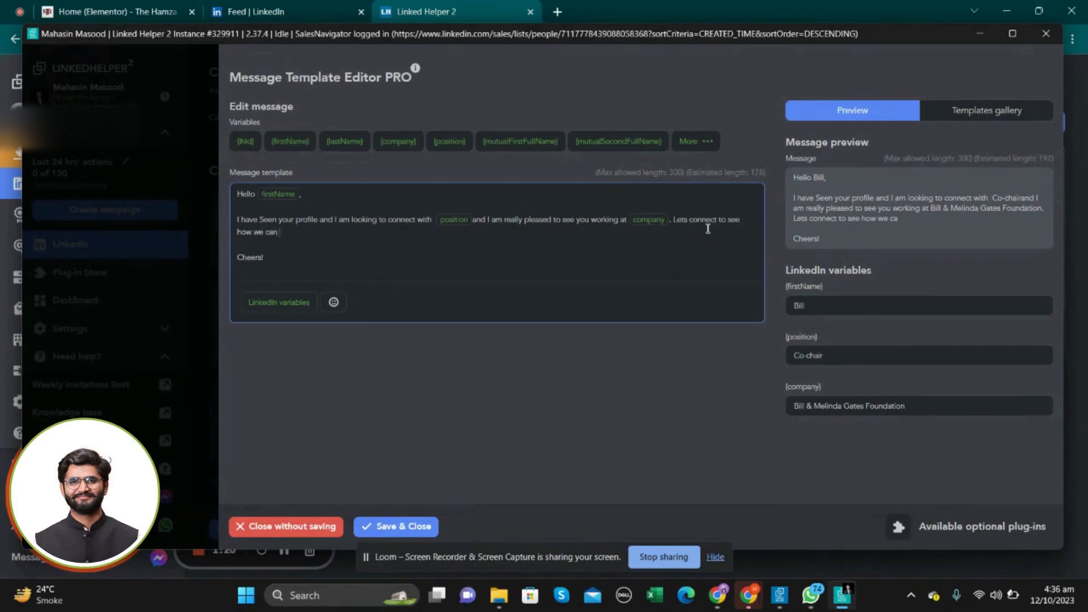
Finish the last sentence of the invitation message with "see some good oppoertunities." and save the template.
key("BackSpace")
key("BackSpace")
key("BackSpace")
key("BackSpace")
type("get")
key("BackSpace")
type("see some good op")
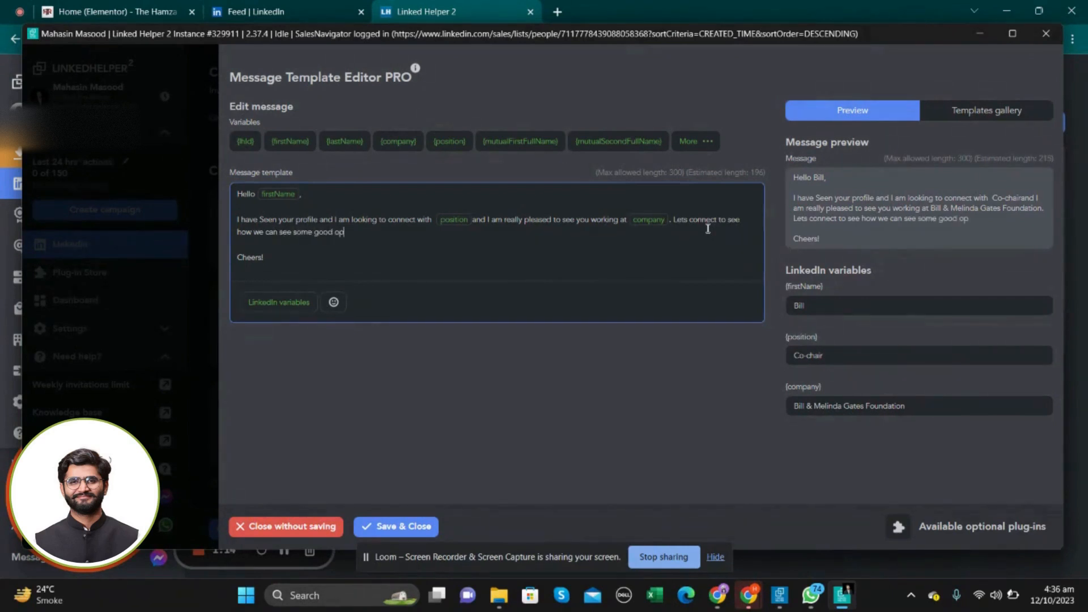
type("poertunities.")
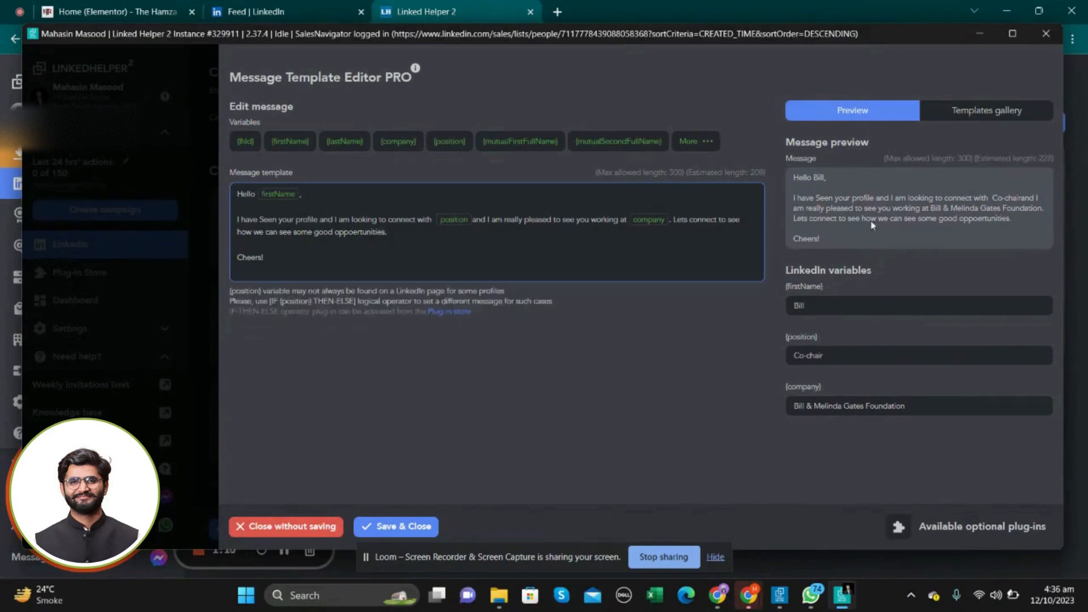
left_click(415, 526)
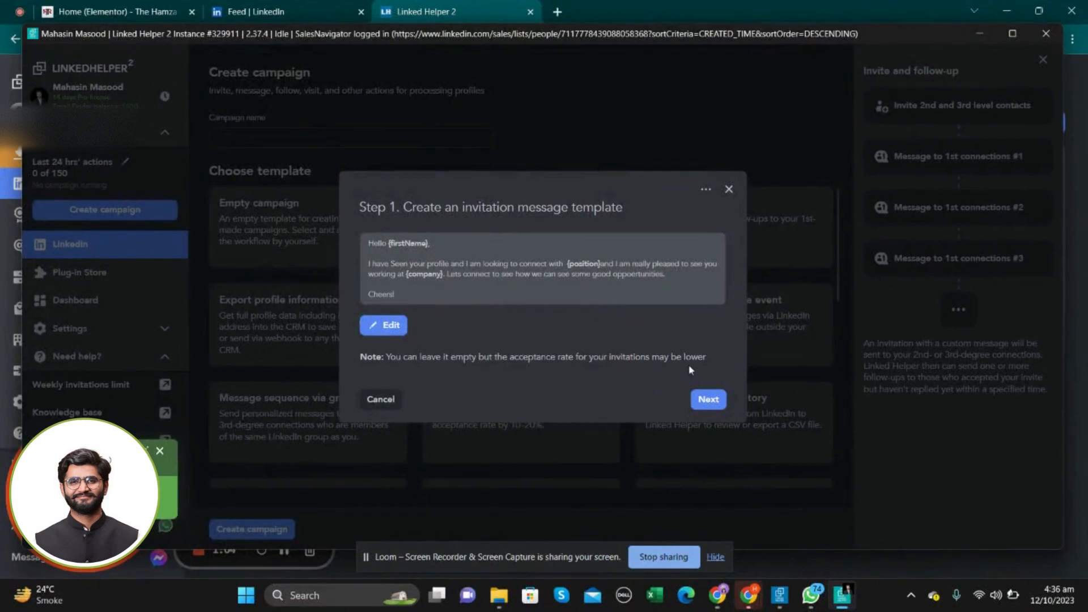
Accept waiting until next week at the weekly invitation limit and automatically cancelling unaccepted invitations sent 30 days ago or earlier.
left_click(709, 401)
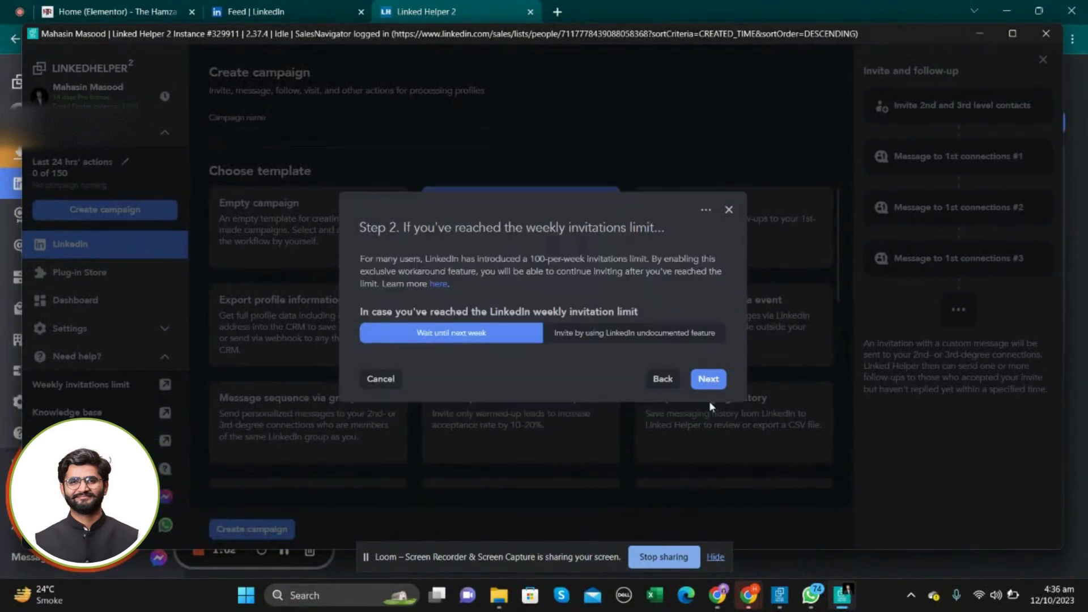
left_click(708, 378)
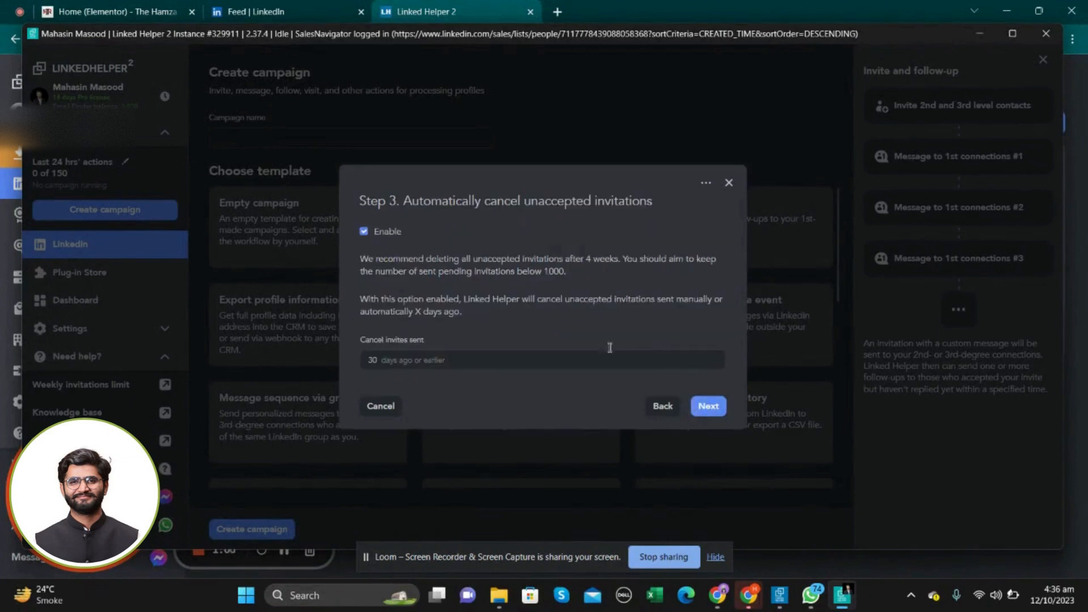
left_click(705, 406)
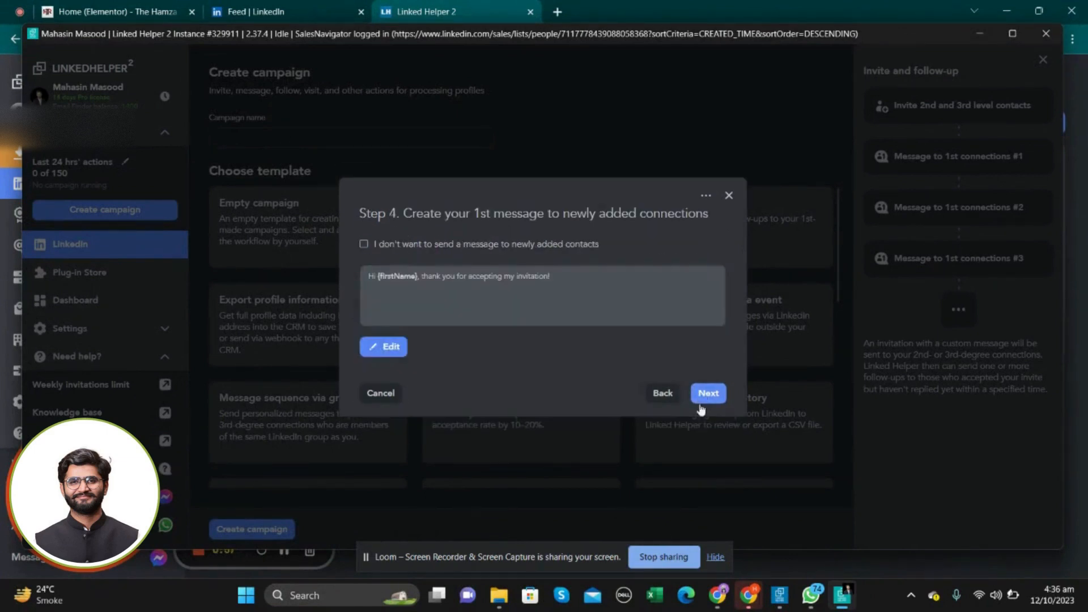
Edit the first message to new connections, replacing "my invitation!" with "my connection request, I have seen your company".
left_click(541, 290)
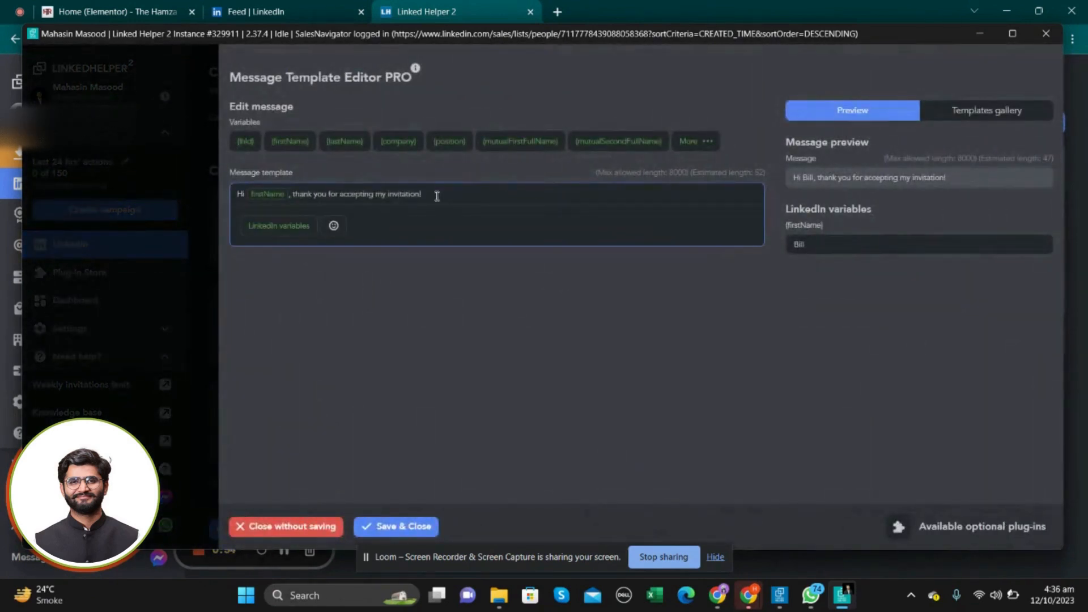
key("BackSpace")
key("BackSpace")
key("BackSpace")
key("BackSpace")
key("BackSpace")
key("BackSpace")
key("BackSpace")
key("BackSpace")
type("my connection request, I have seen your c")
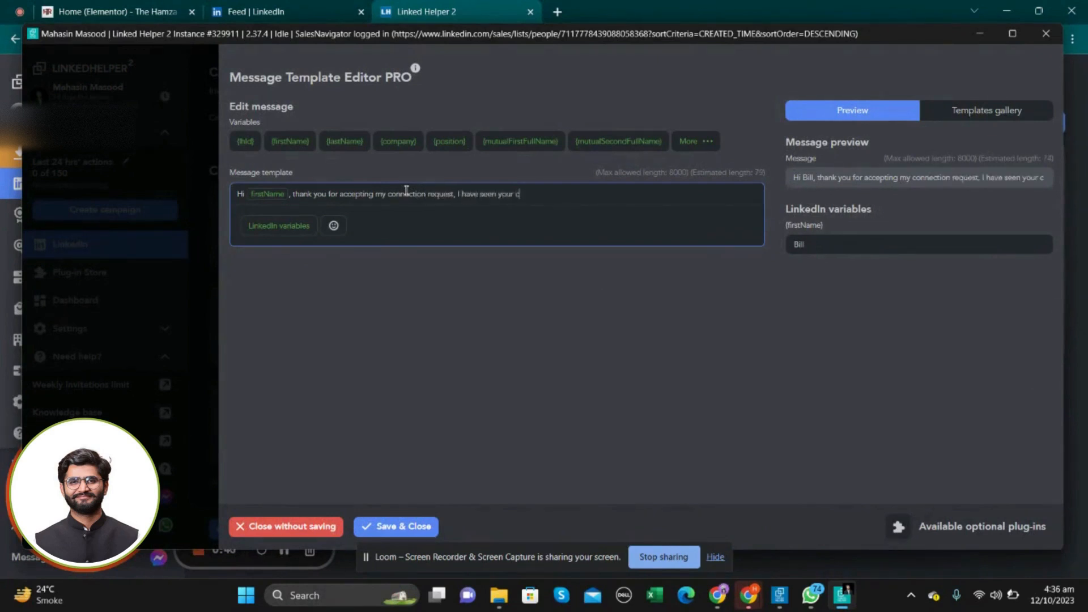
type("ompany")
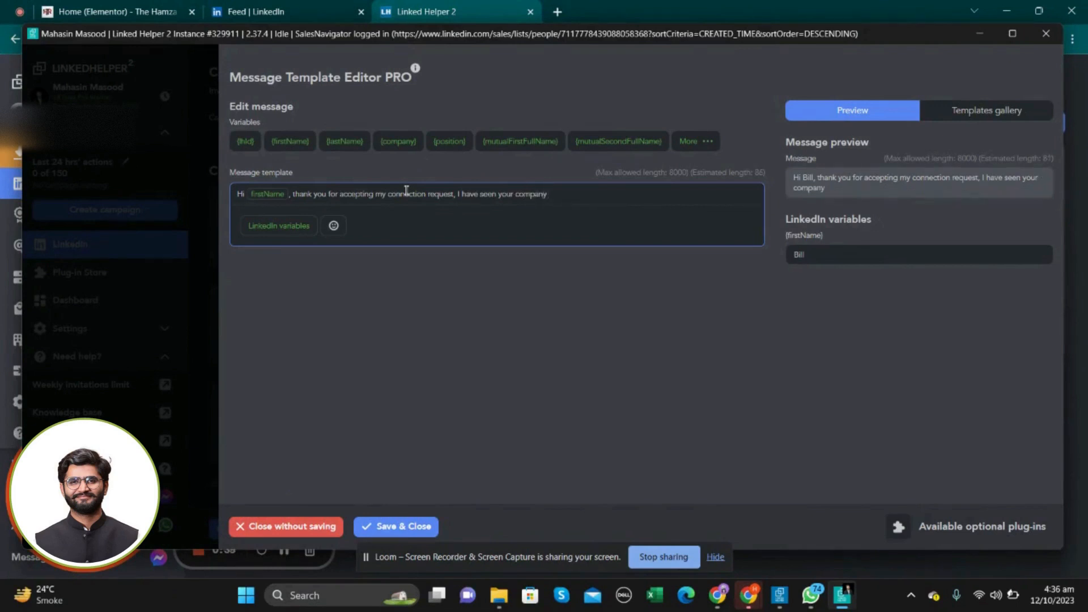
Replace "your company" in the first message with "social media pages of" followed by the company variable.
key("BackSpace")
key("BackSpace")
key("BackSpace")
key("BackSpace")
key("BackSpace")
key("BackSpace")
key("BackSpace")
key("BackSpace")
key("BackSpace")
key("BackSpace")
key("BackSpace")
key("BackSpace")
key("BackSpace")
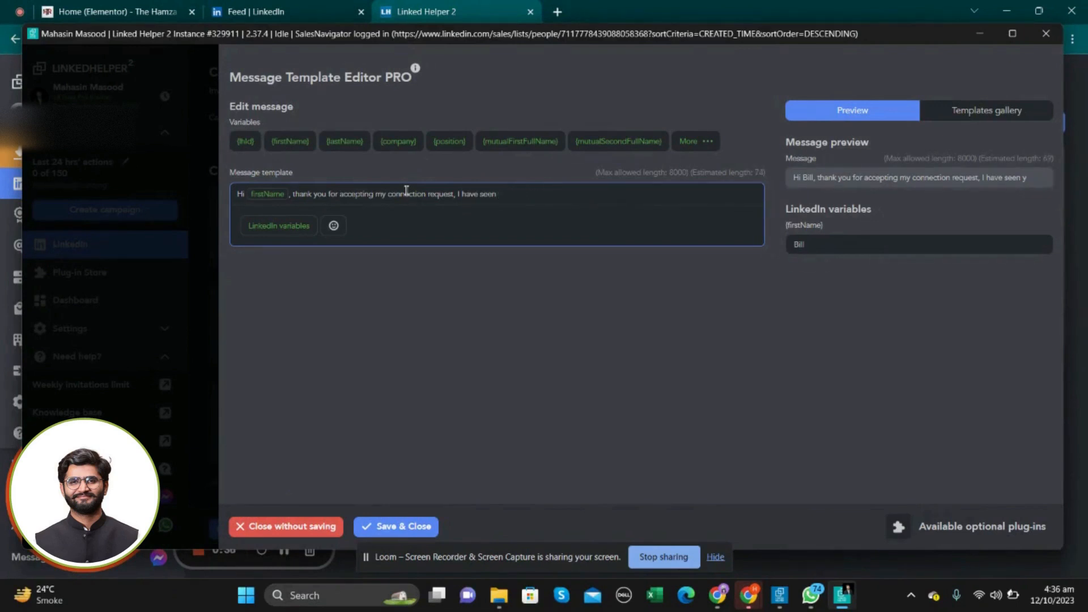
type("social media page")
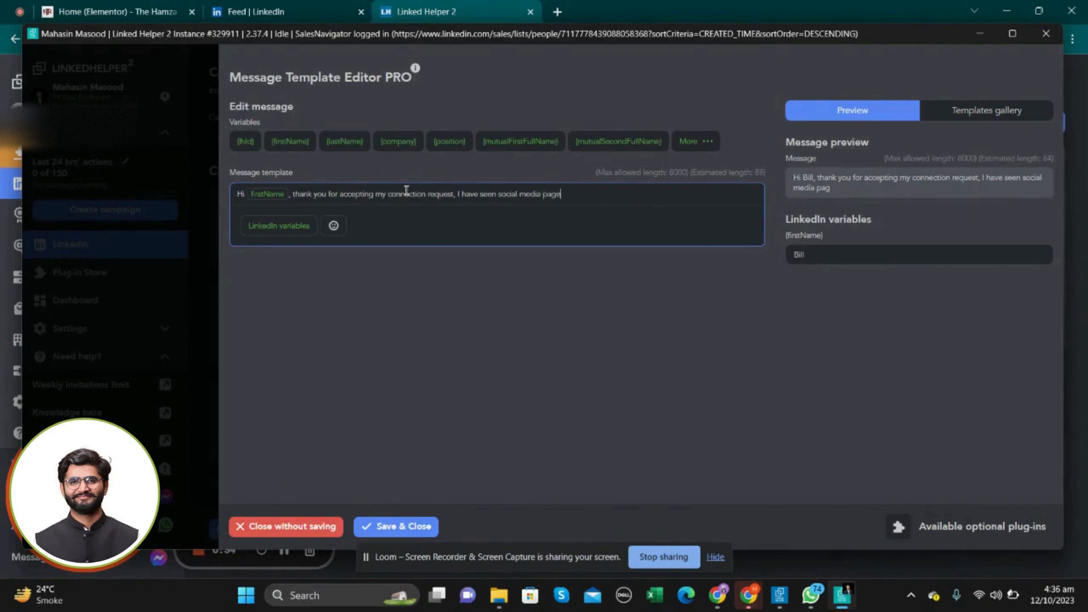
type("s of")
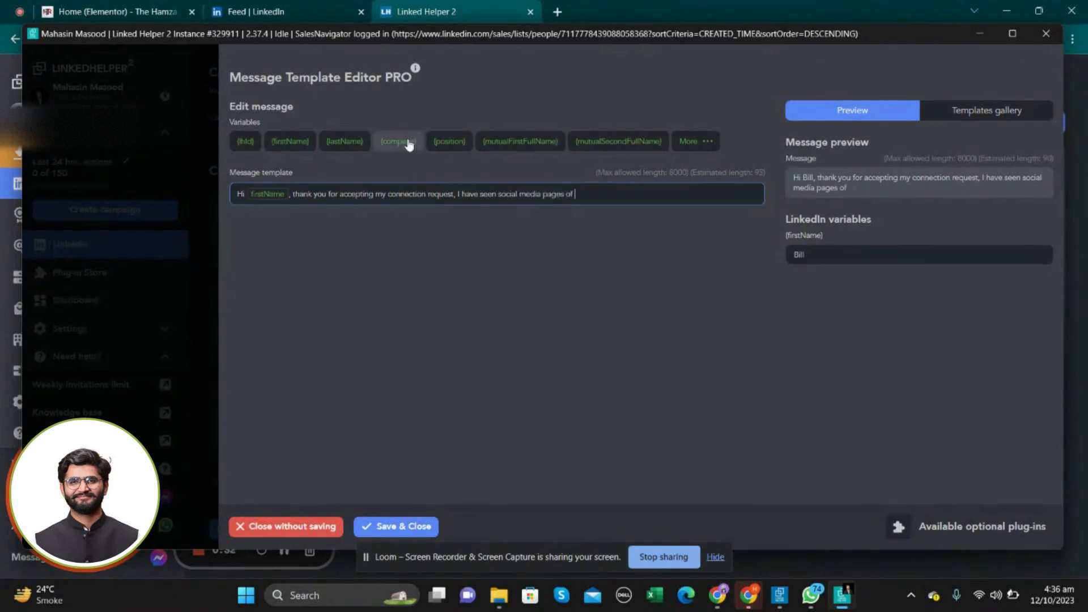
left_click(398, 141)
Continue the first message after the company variable with ", and I am sure that I can help you in".
type(", and I am")
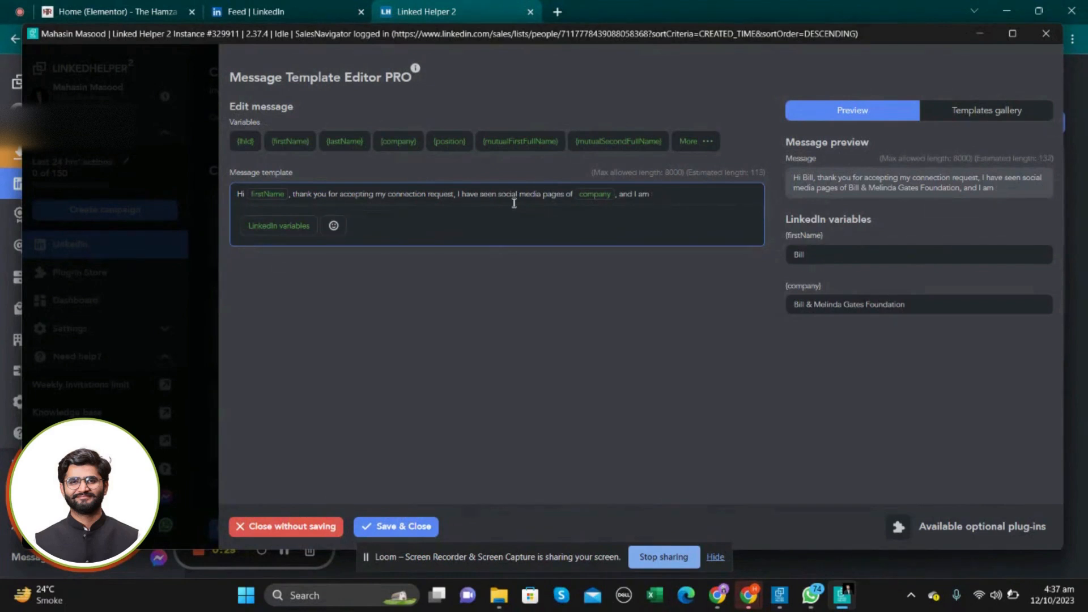
type(" suc")
key("BackSpace")
type("re there nee")
key("BackSpace")
key("BackSpace")
key("BackSpace")
key("BackSpace")
key("BackSpace")
type("that I can help you in")
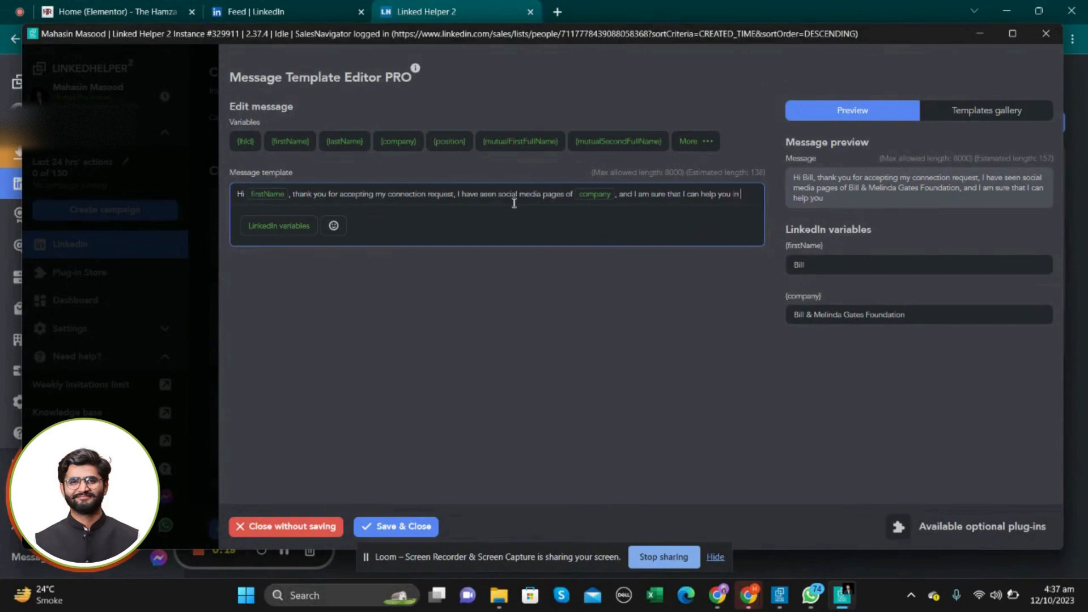
Extend the first message's sentence with "making your sigital footprints".
type(" the")
type("making your s")
type("igit")
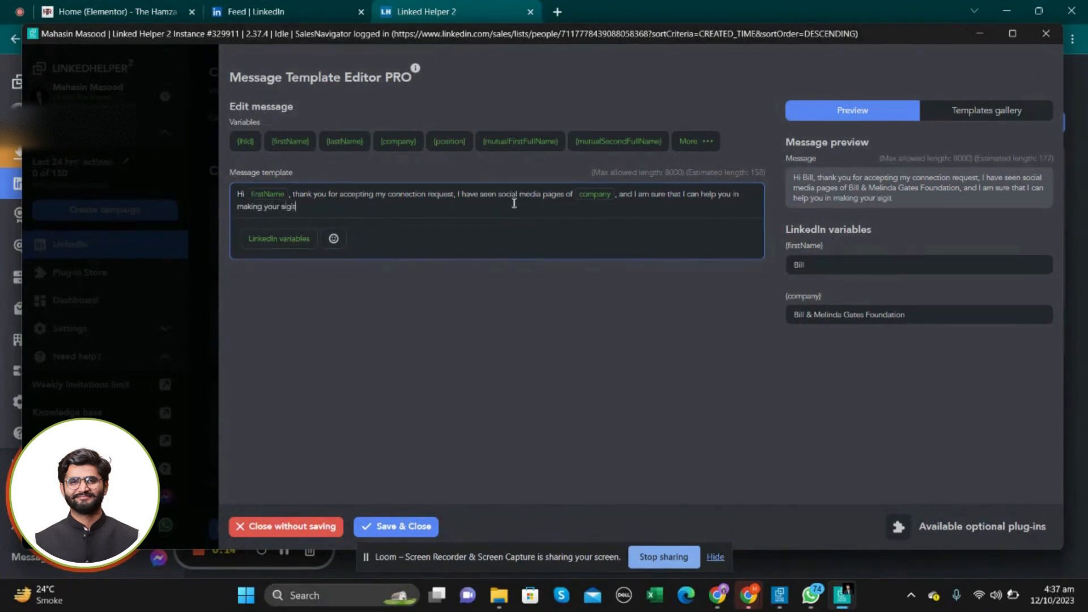
type("al footprints")
Correct "sigital" to "Digital" in the first message and resume writing after "footprints".
double_click(297, 206)
right_click(294, 213)
left_click(281, 206)
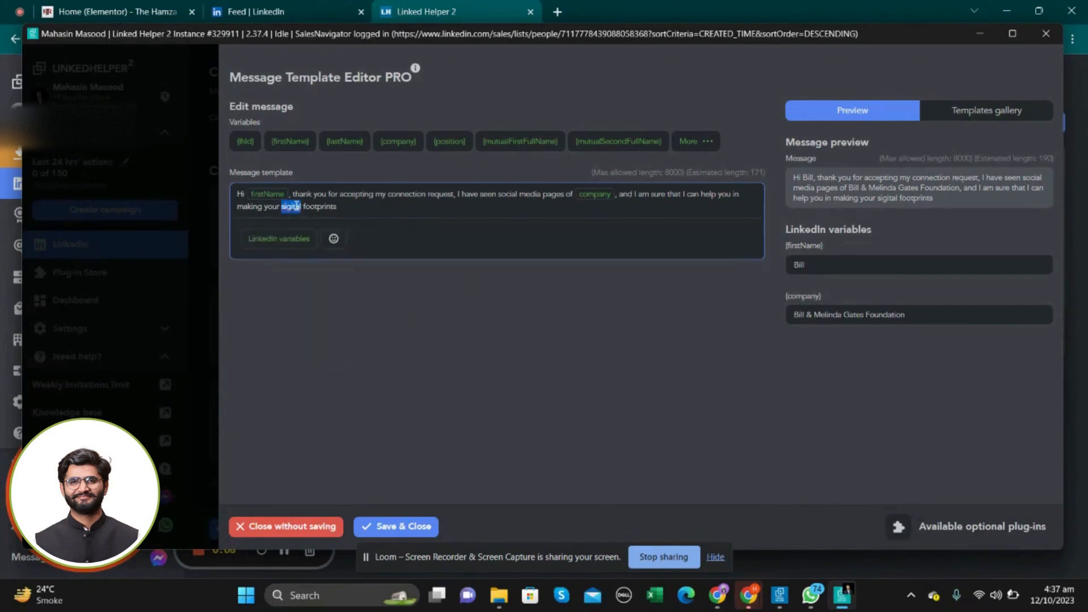
key("Delete")
type("D")
left_click(404, 206)
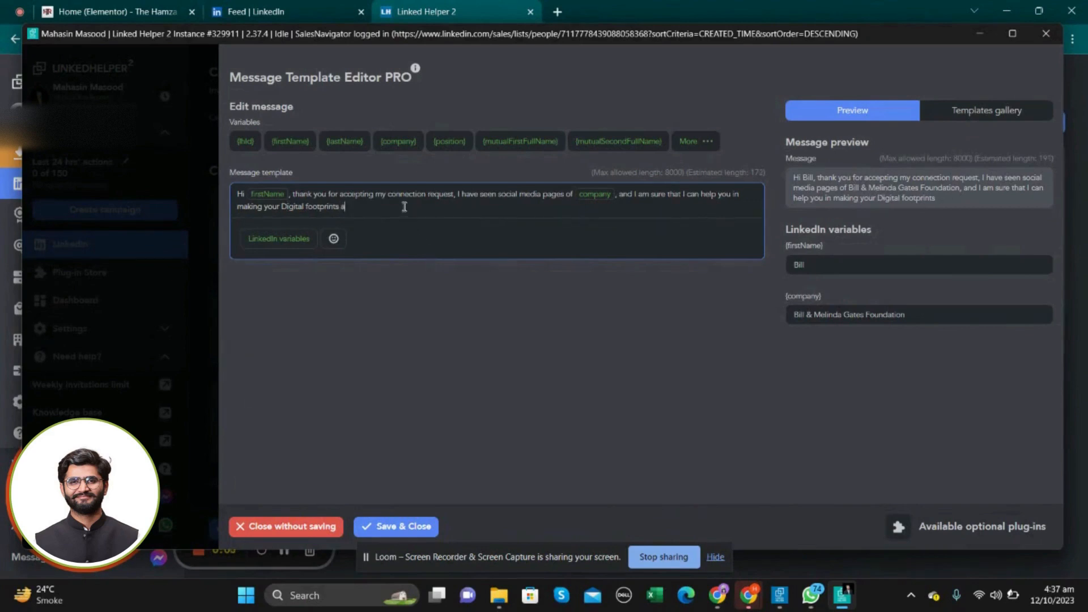
type("a")
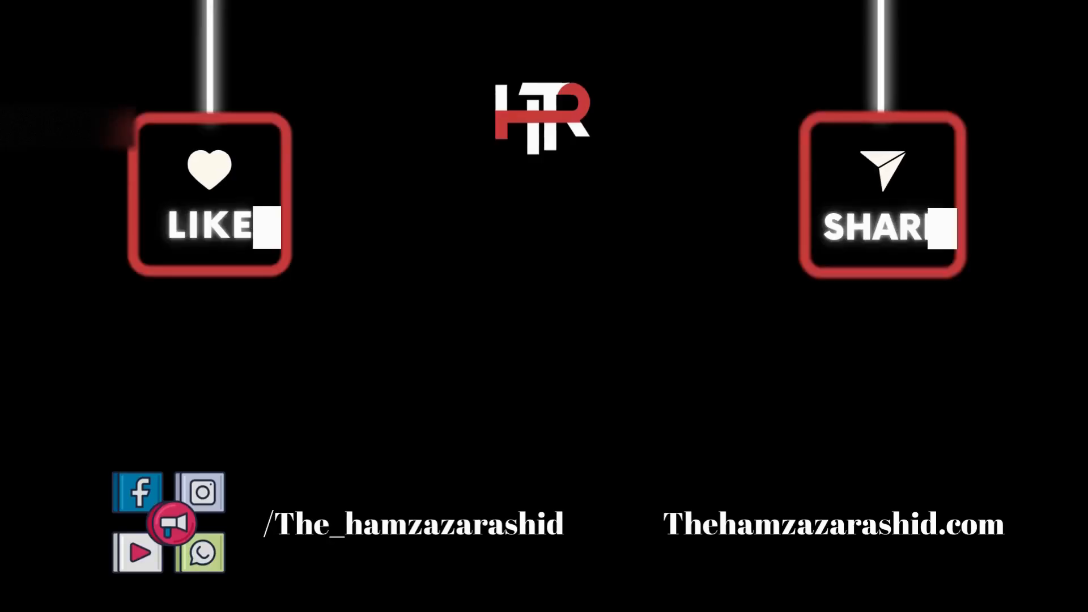